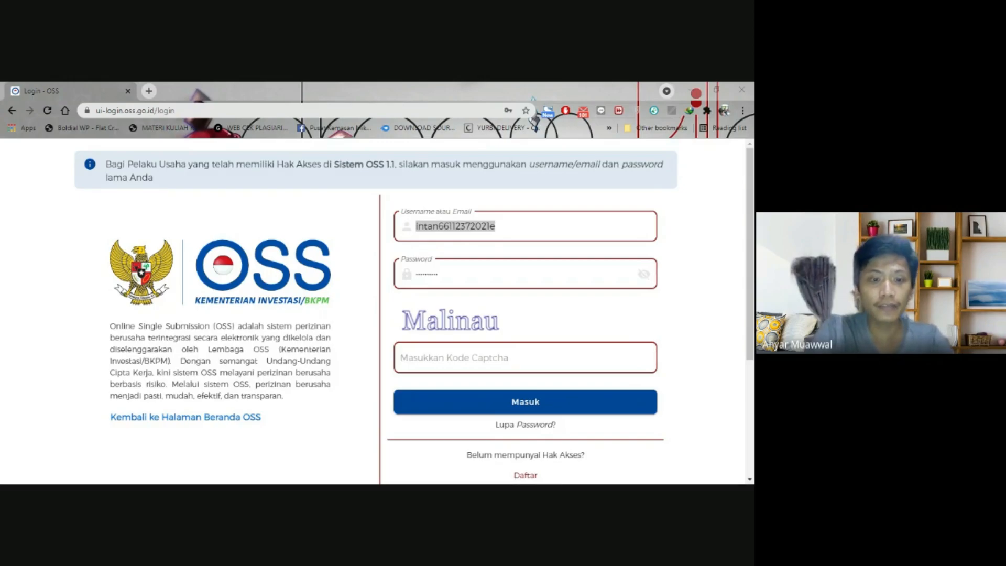
- Browse the new business actor registration options, reading the Usaha Menengah description
key("alt+Tab")
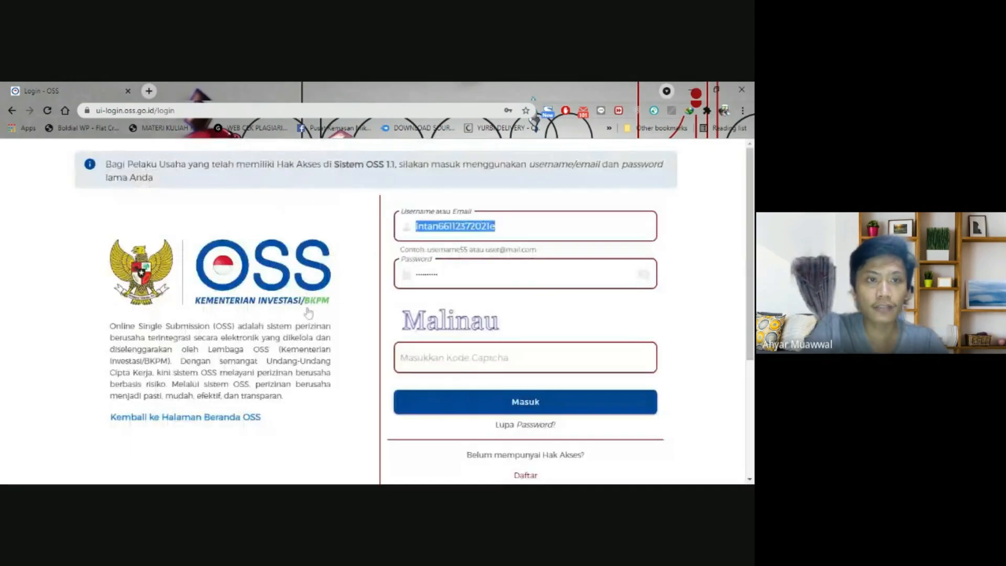
key("alt+Tab")
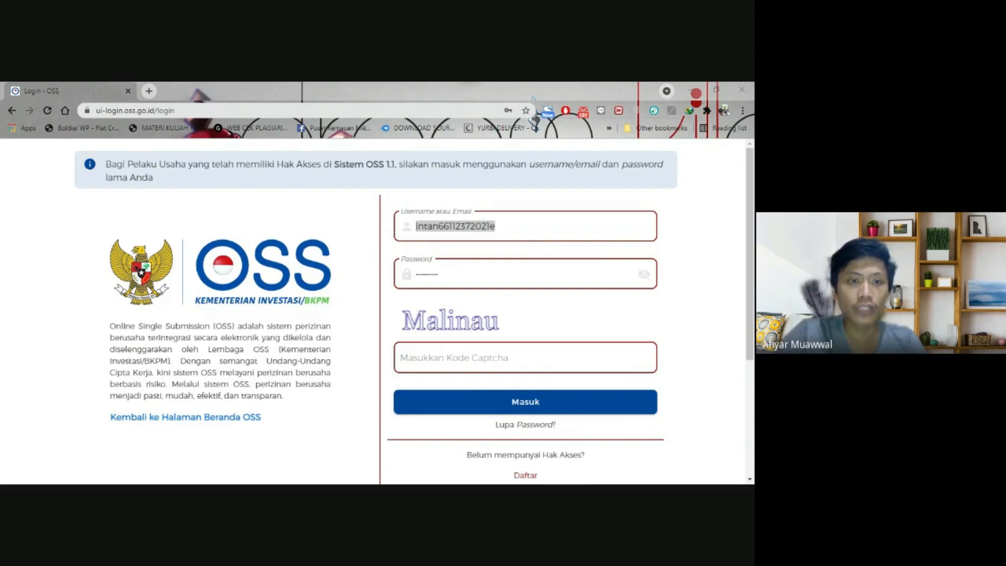
scroll(534, 406, "down", 2)
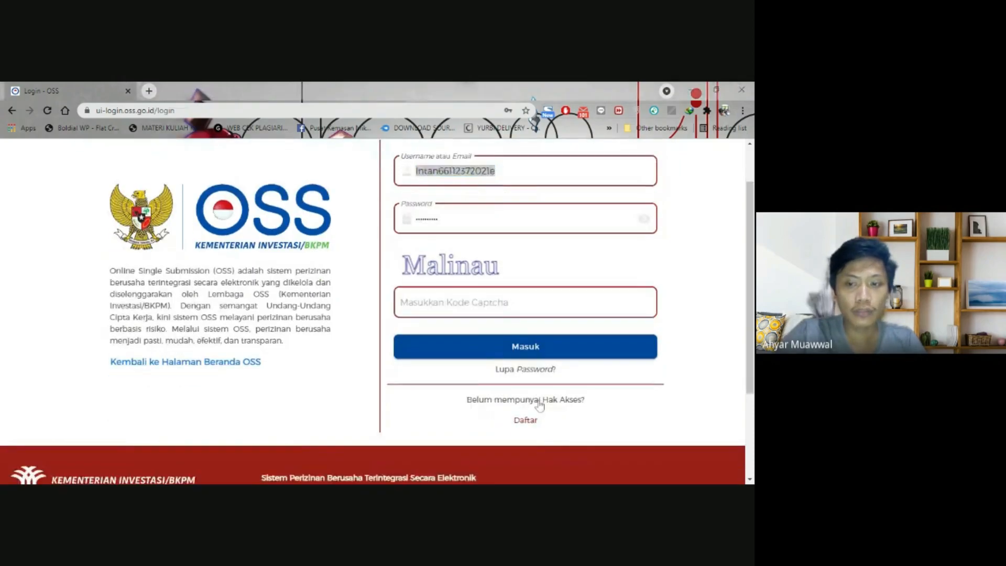
left_click(528, 420)
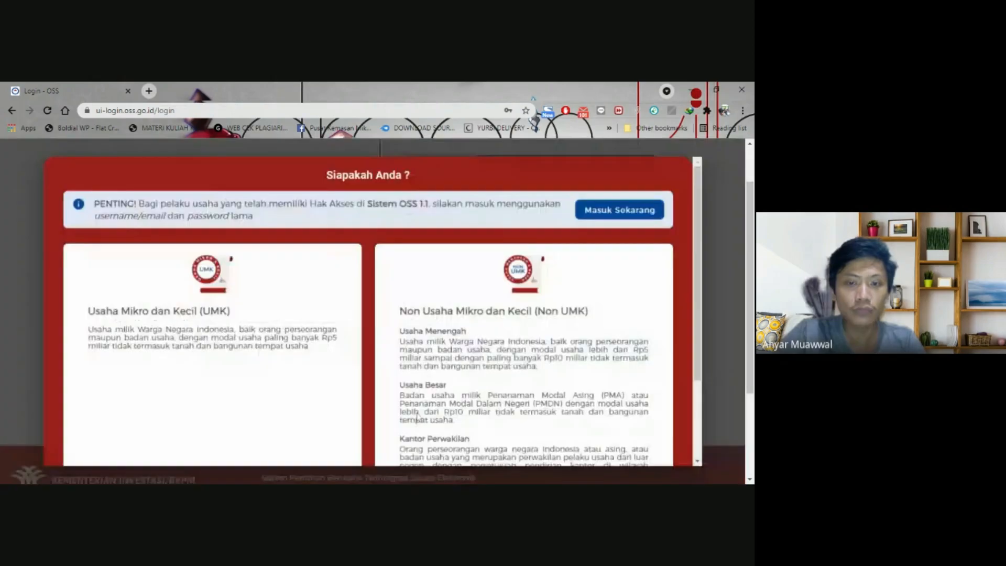
scroll(245, 307, "down", 3)
scroll(245, 307, "up", 3)
scroll(241, 283, "down", 3)
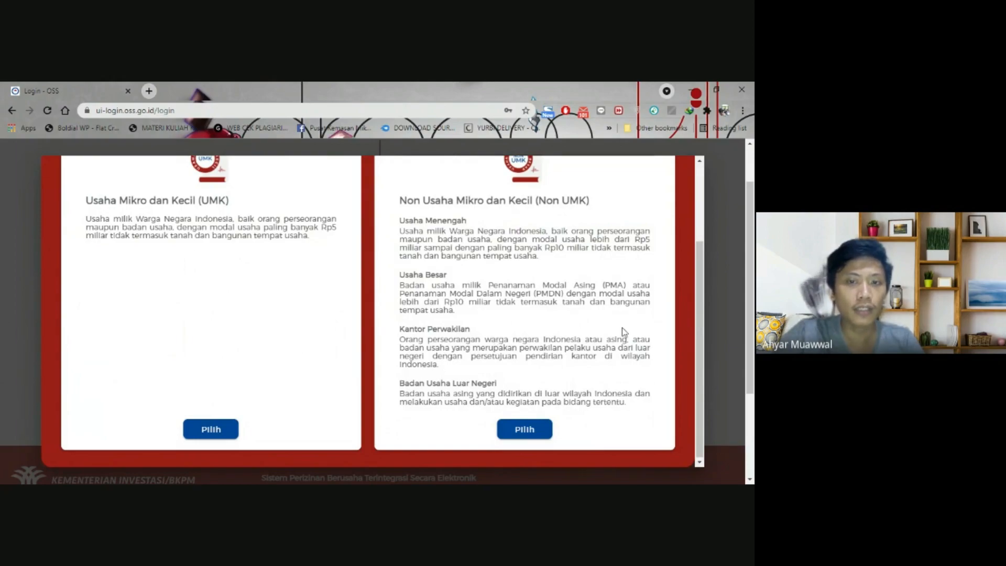
triple_click(497, 256)
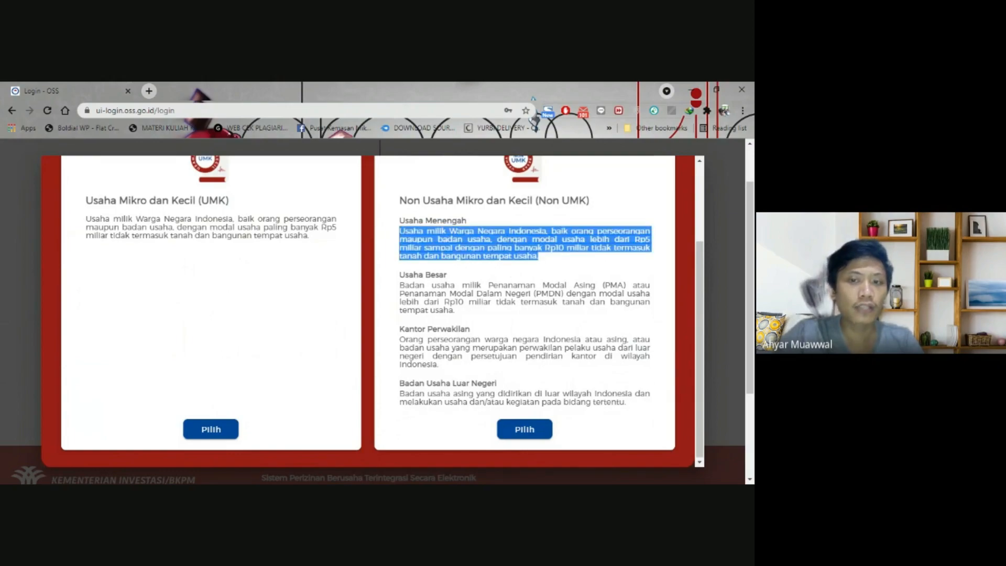
scroll(265, 344, "up", 2)
scroll(264, 343, "down", 2)
scroll(265, 343, "up", 2)
scroll(264, 344, "down", 1)
scroll(264, 328, "down", 1)
scroll(357, 349, "up", 2)
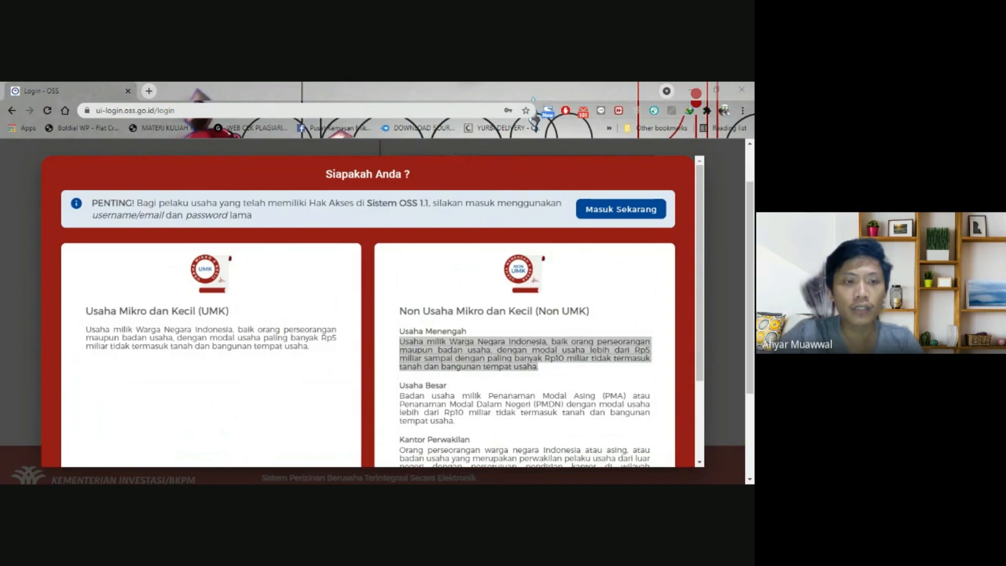
- Try the UMK registration and cancel it, then sign in with the captcha answered
key("alt+Tab")
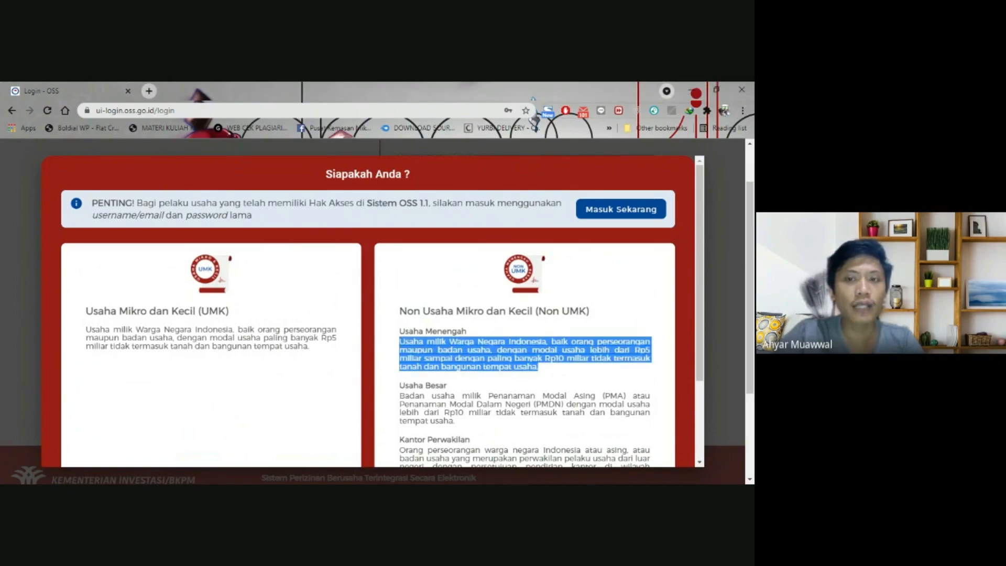
scroll(259, 350, "down", 2)
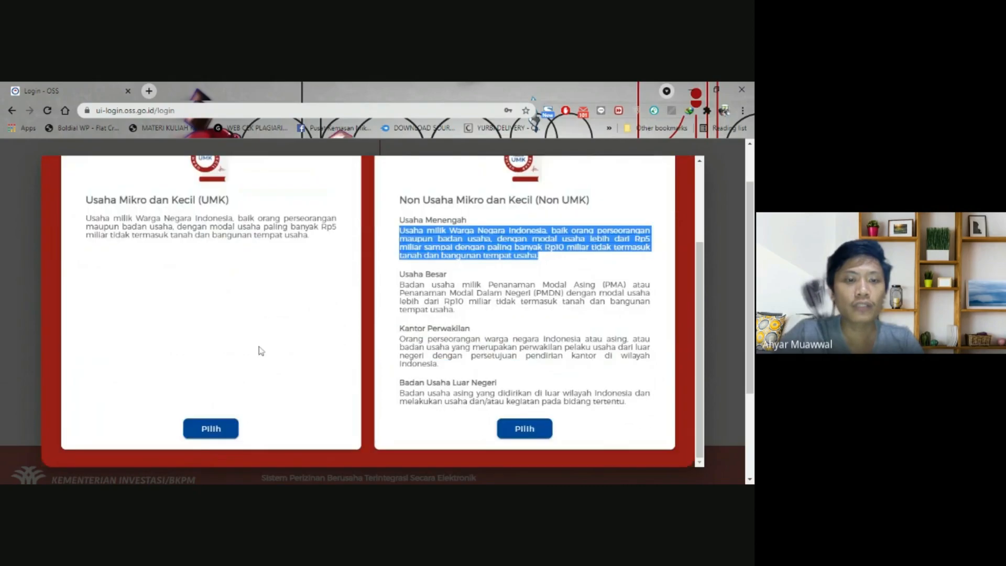
left_click(196, 433)
left_click(353, 244)
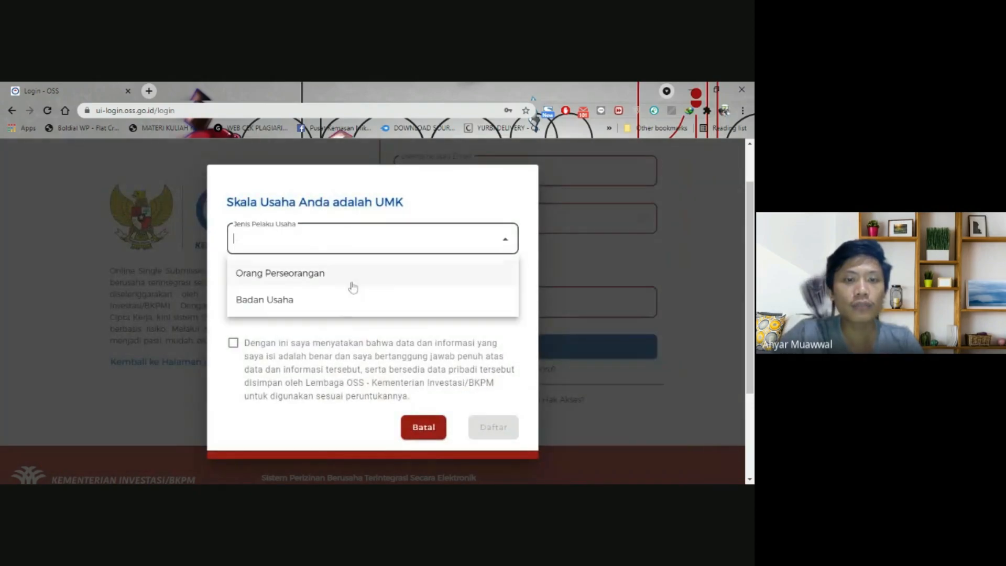
left_click(148, 410)
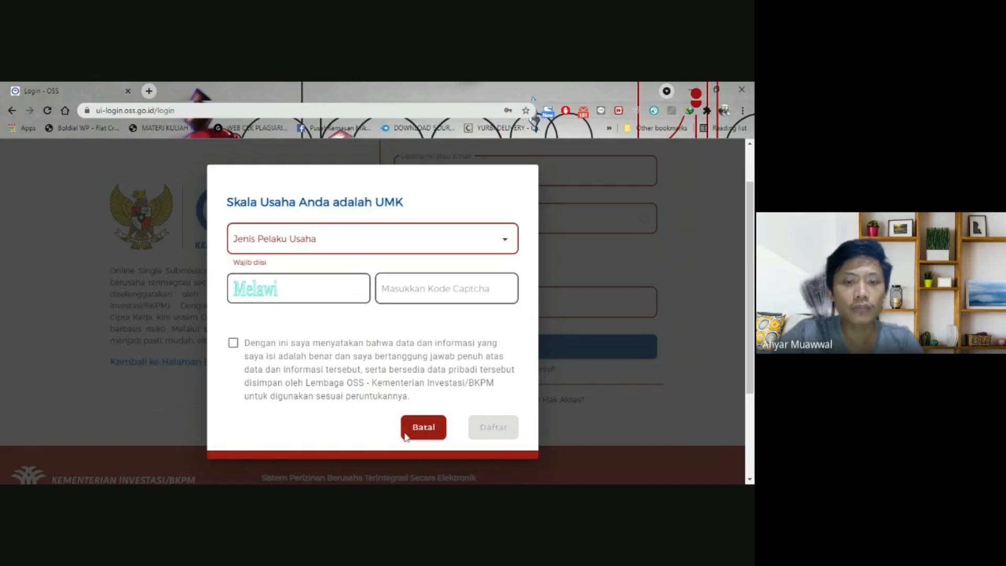
left_click(423, 427)
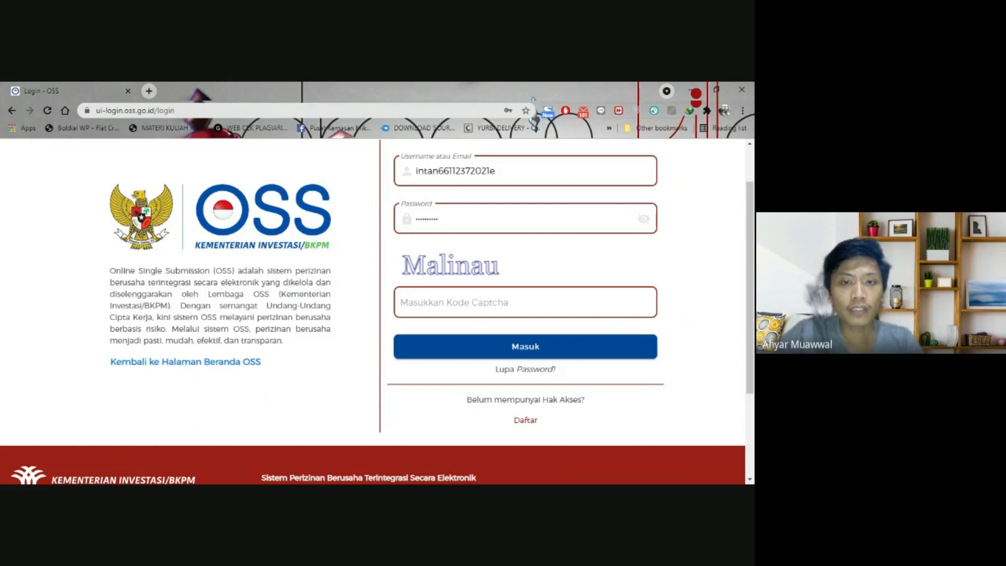
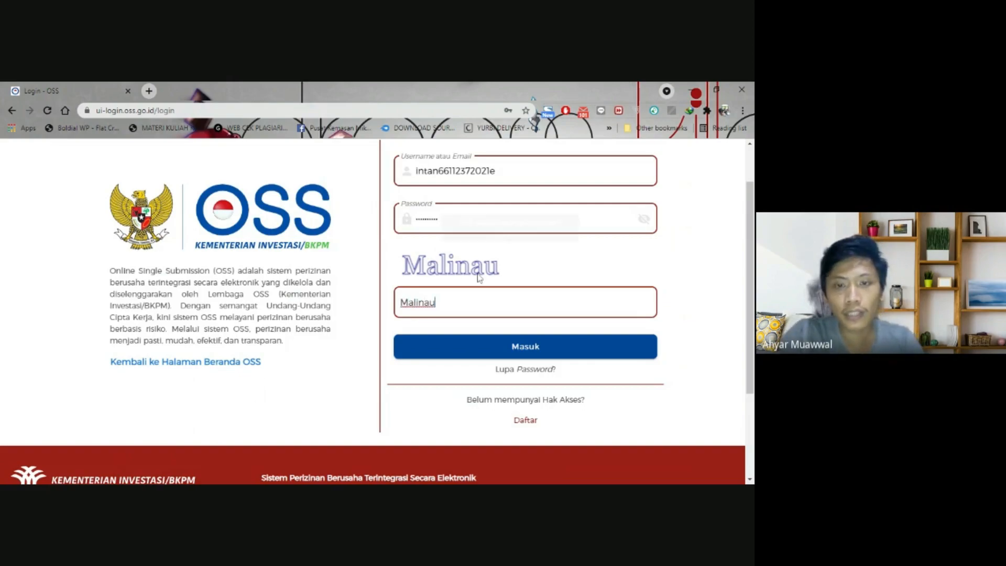
left_click(535, 350)
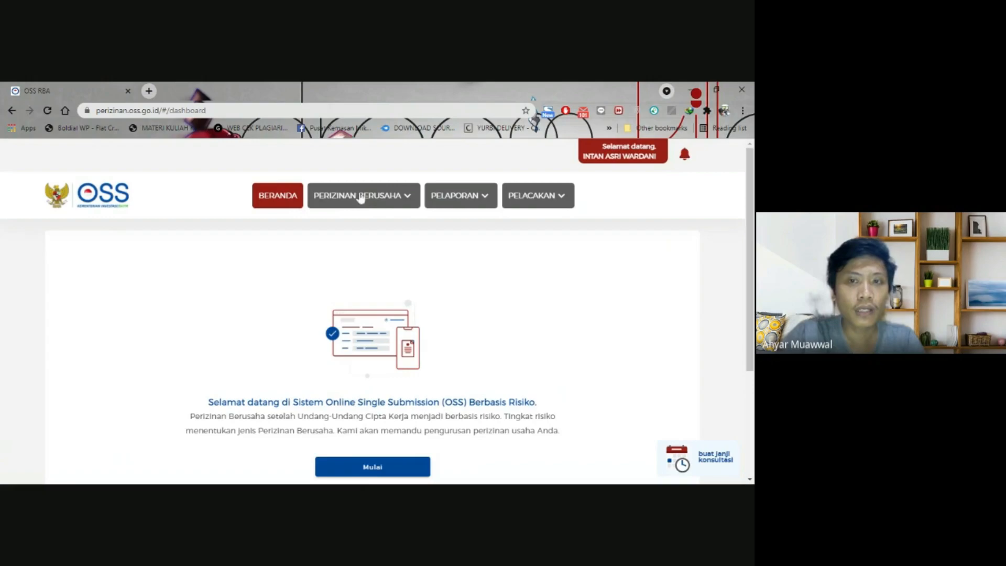
- Open the Perizinan Berusaha > Perubahan > Perubahan Data Usaha form
left_click(380, 202)
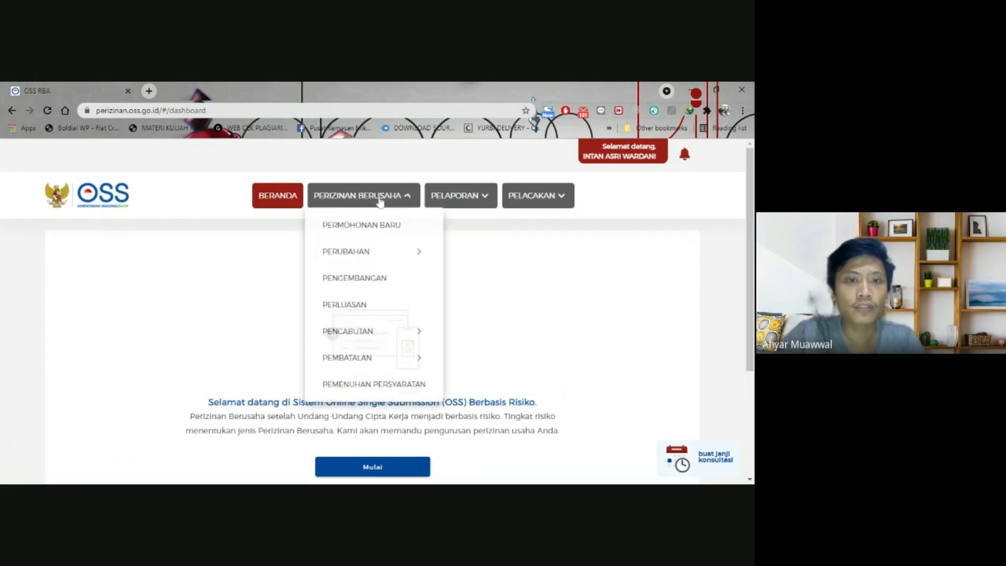
left_click(366, 256)
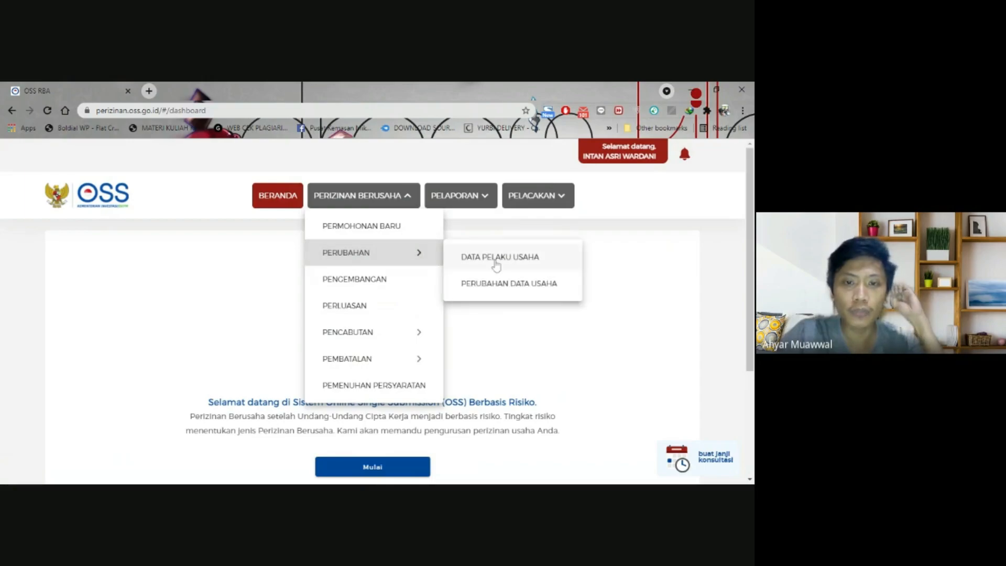
left_click(495, 292)
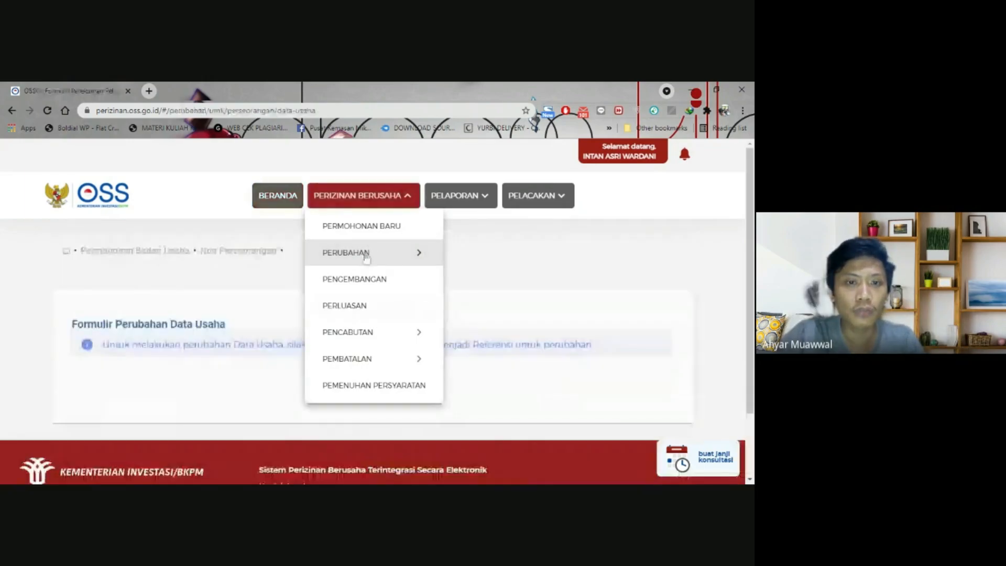
scroll(3, 302, "down", 4)
scroll(3, 302, "up", 4)
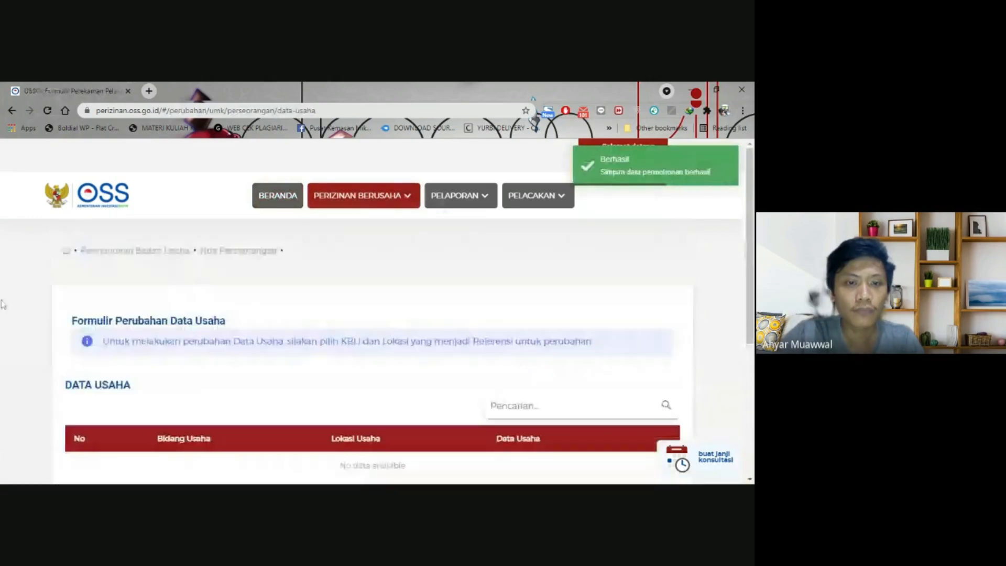
- Return to Beranda and start Perizinan Berusaha > Permohonan Baru
left_click(383, 206)
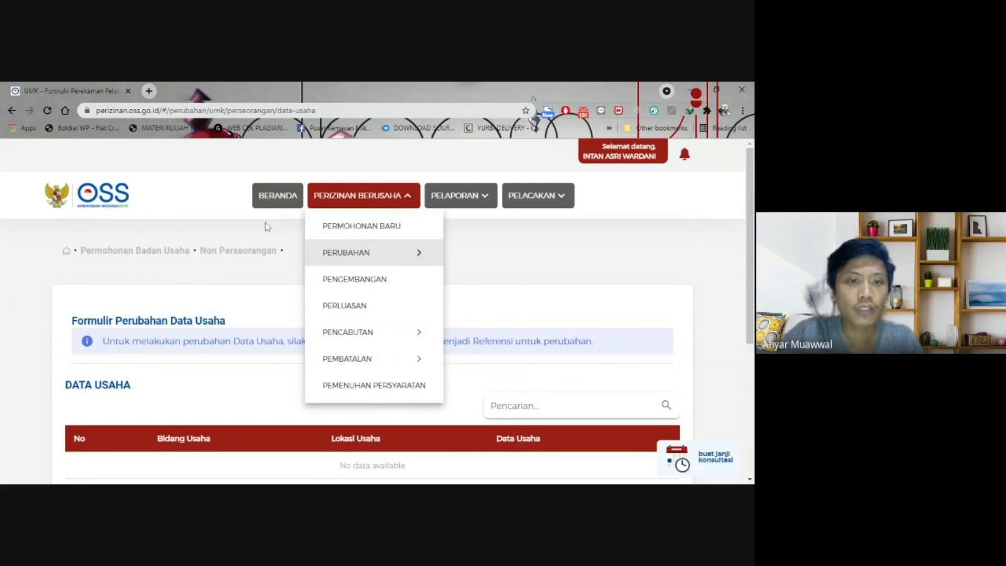
left_click(269, 204)
scroll(335, 322, "down", 3)
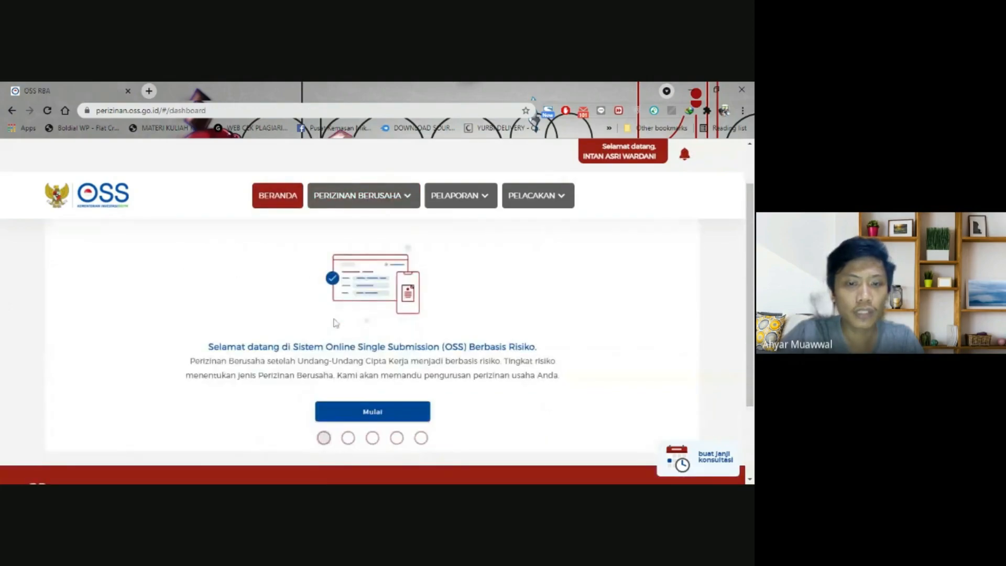
left_click(363, 198)
left_click(365, 224)
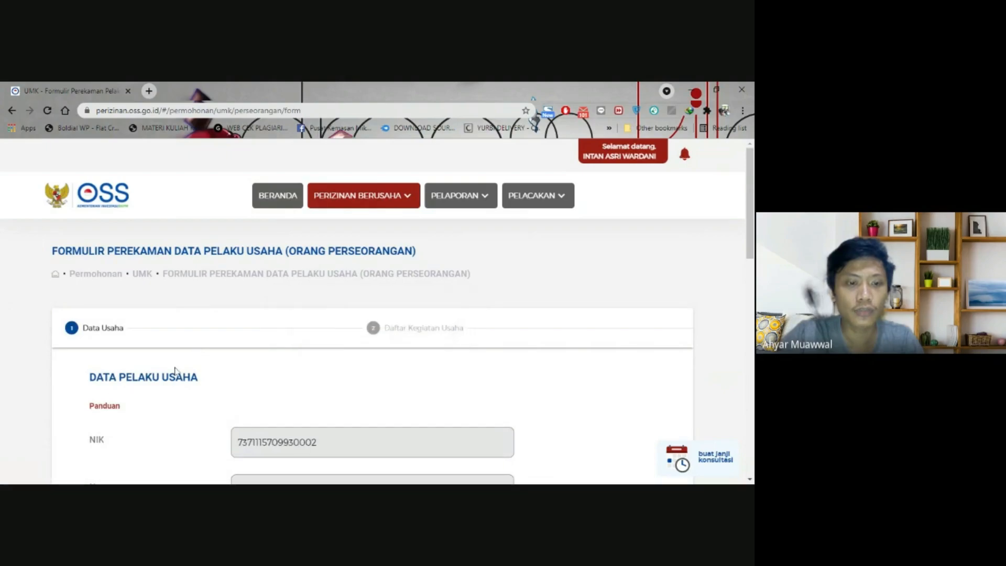
- Review the Data Pelaku Usaha form and save it with Simpan Data
scroll(175, 371, "down", 5)
scroll(175, 370, "up", 2)
scroll(176, 370, "down", 5)
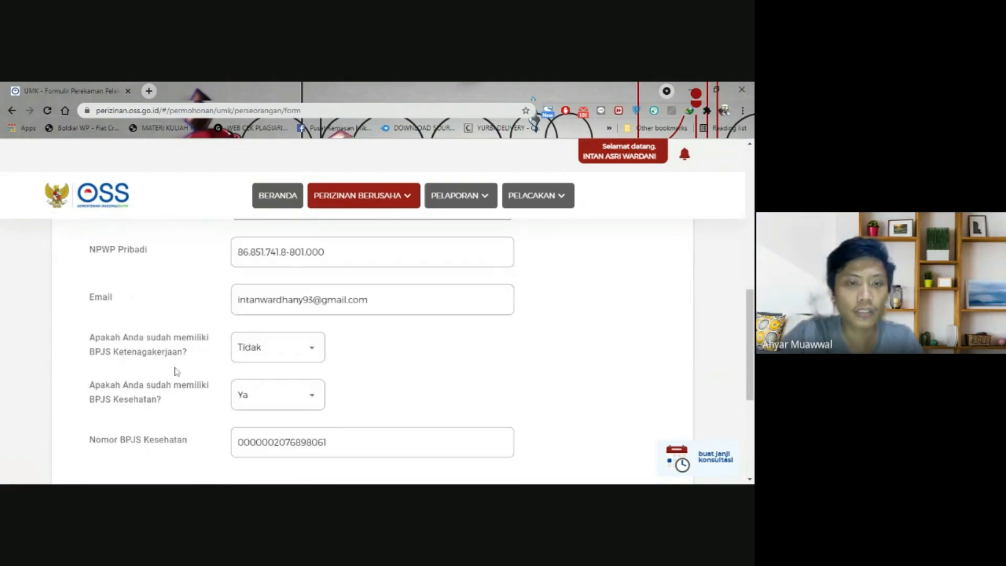
scroll(176, 371, "down", 3)
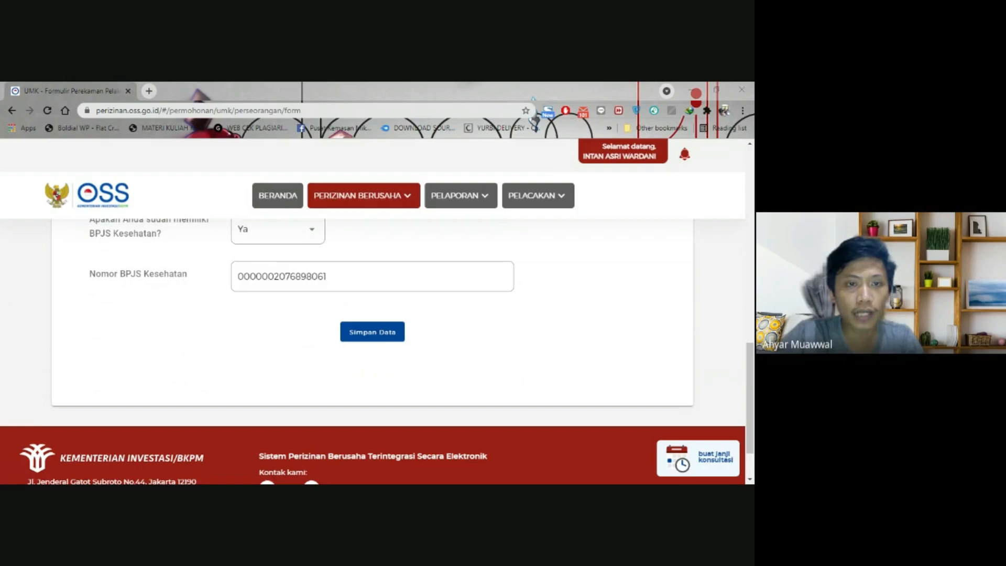
scroll(225, 348, "up", 10)
scroll(234, 347, "down", 6)
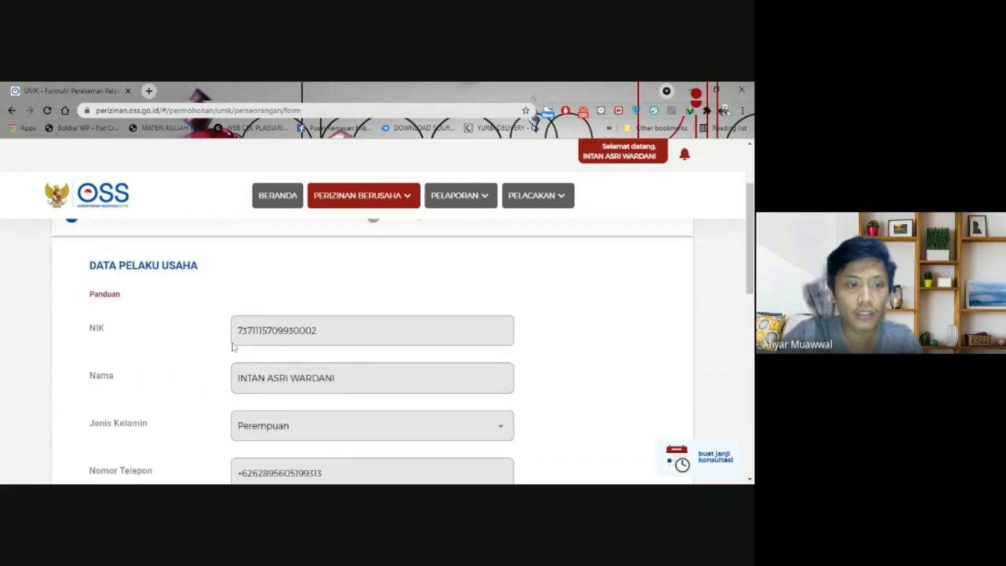
scroll(233, 347, "down", 2)
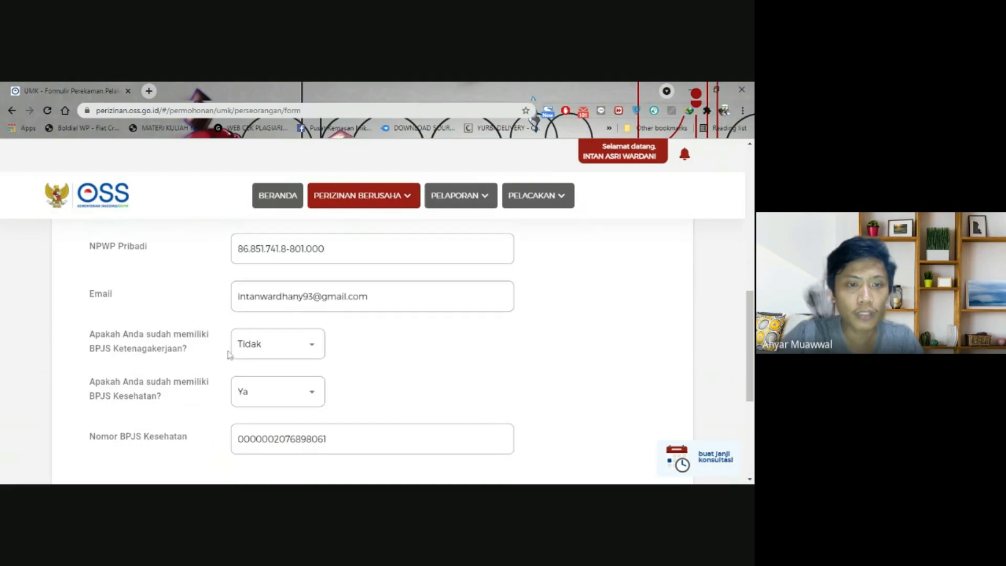
scroll(227, 355, "down", 3)
scroll(228, 361, "up", 1)
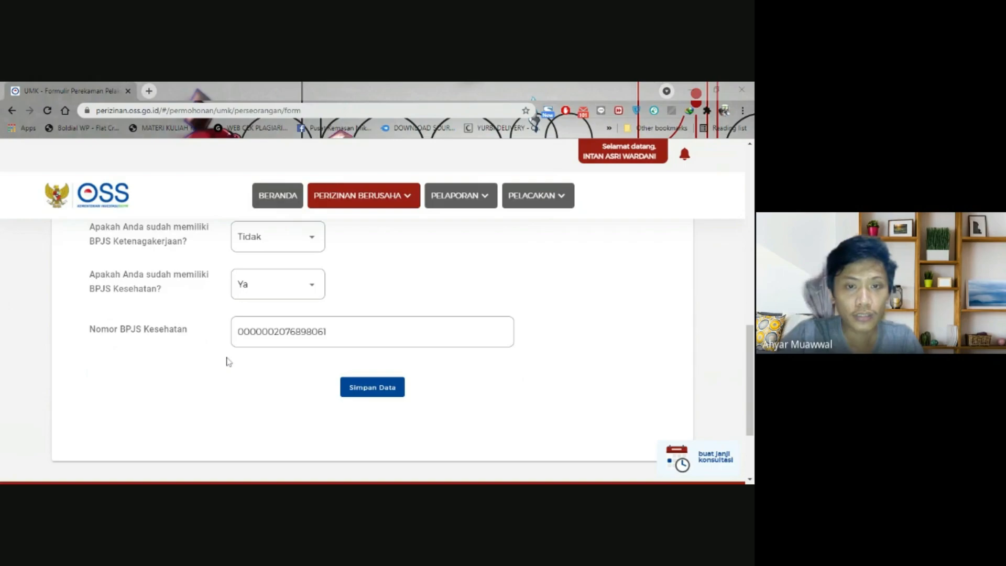
left_click(374, 391)
scroll(210, 346, "down", 5)
scroll(204, 321, "up", 1)
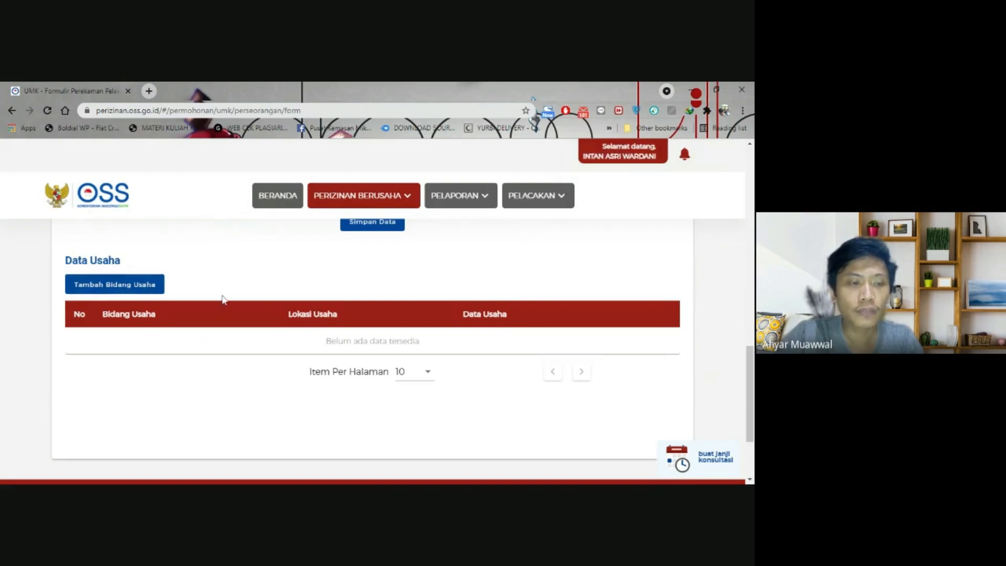
- Add a new business field entry and look over its form
left_click(133, 291)
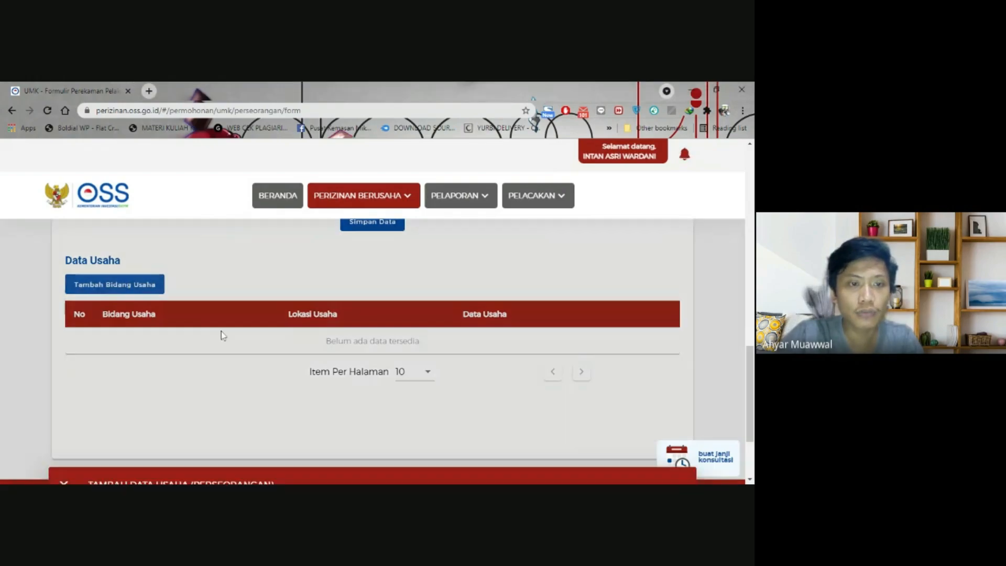
scroll(183, 321, "down", 2)
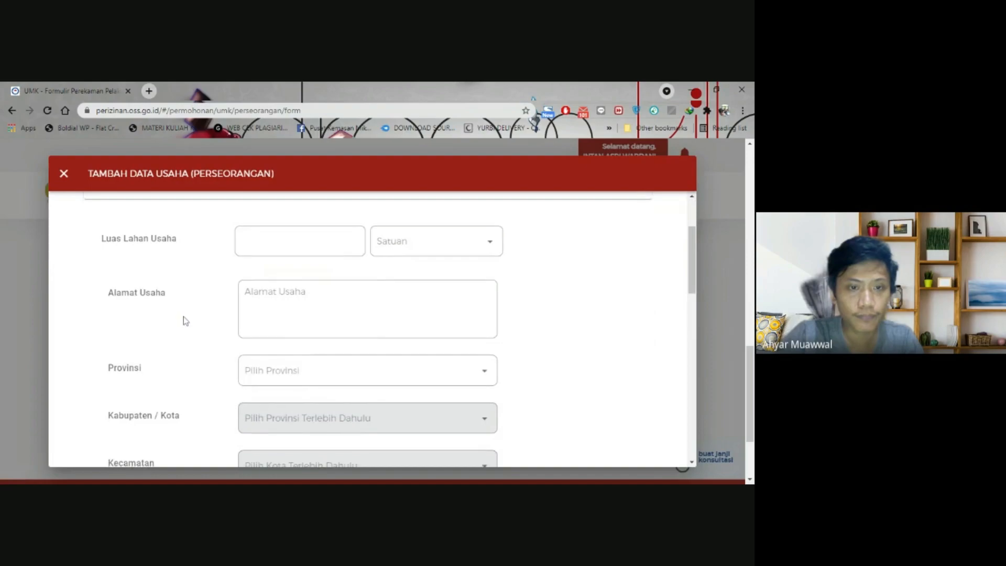
scroll(183, 320, "up", 1)
scroll(165, 336, "up", 1)
scroll(165, 335, "down", 4)
scroll(165, 335, "up", 3)
scroll(194, 358, "up", 1)
scroll(197, 359, "down", 2)
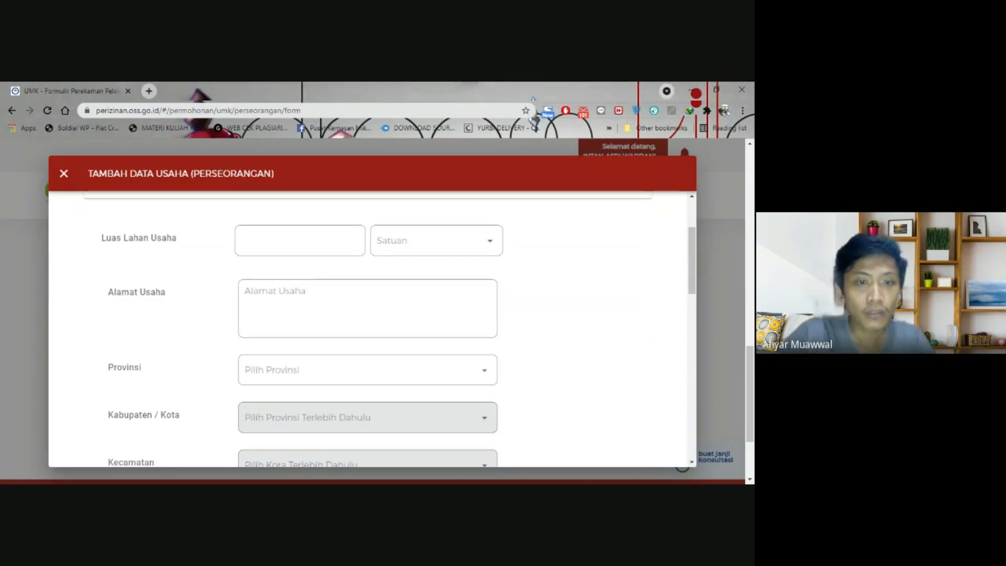
- Enter a land area of 10 M² and the address 'jalan Biringkanaya'
left_click(300, 241)
type("10")
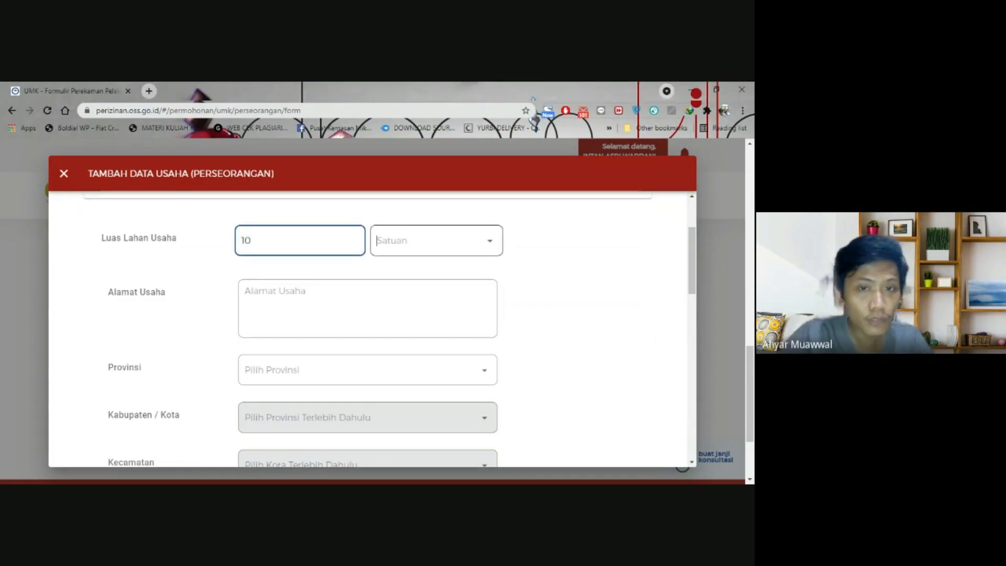
left_click(435, 240)
left_click(407, 299)
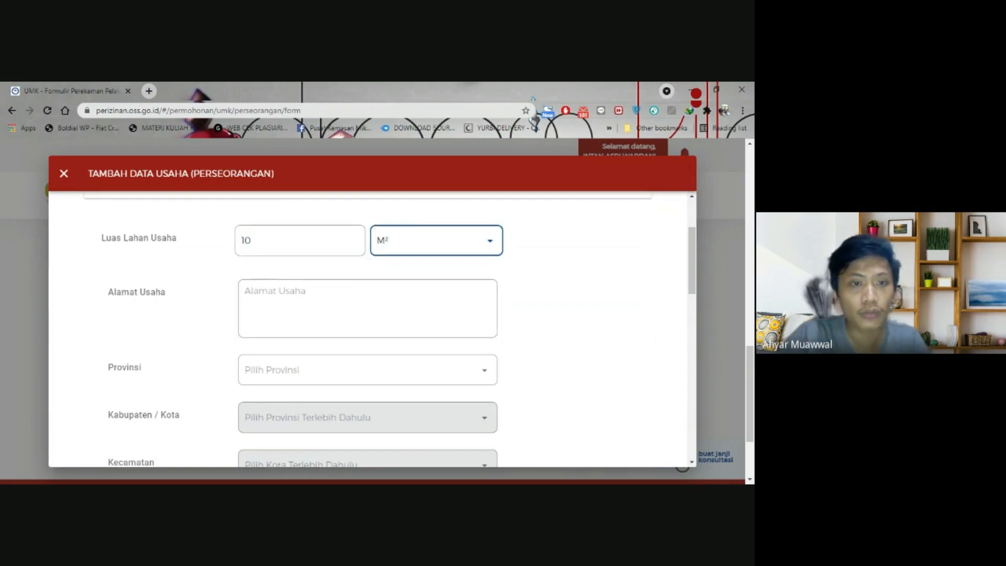
key("Tab")
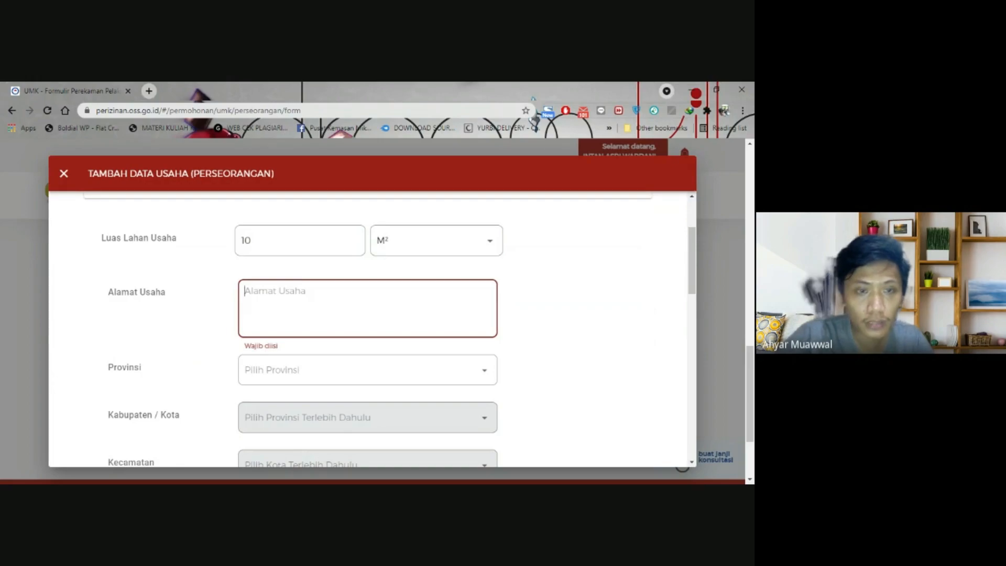
type("jalan Biringk")
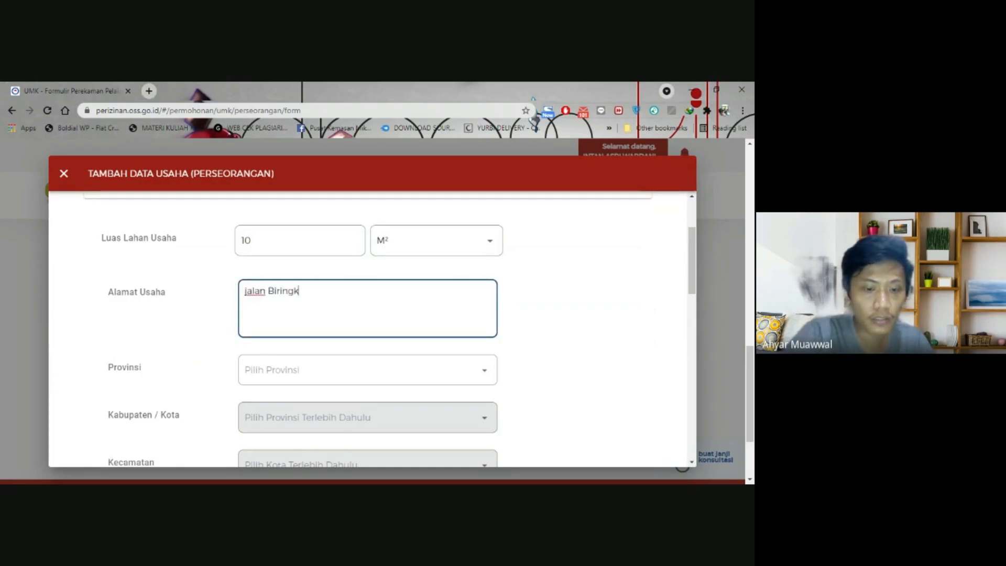
type("anaya")
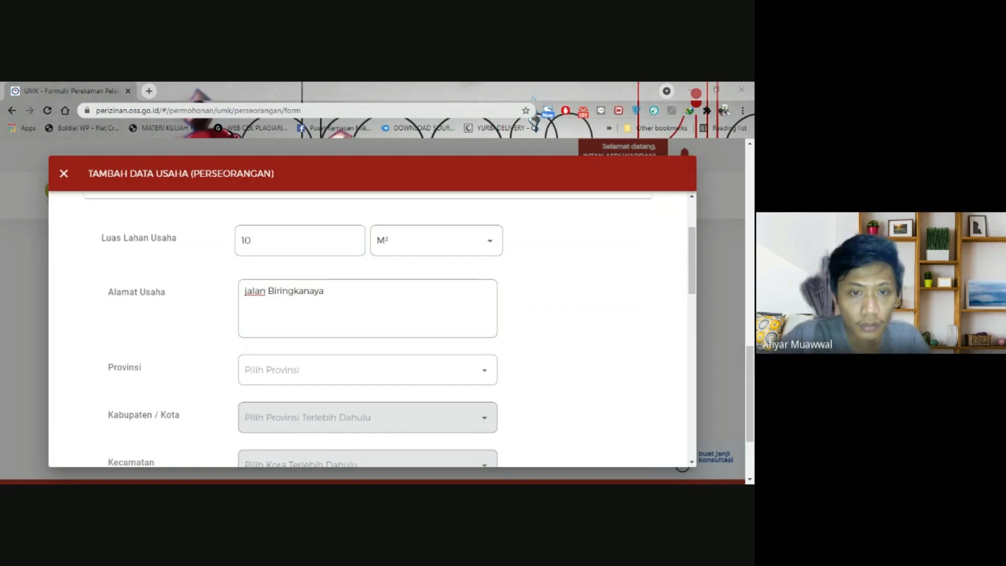
left_click(445, 328)
- Choose Sulawesi Selatan as province and Kota Makassar as city
scroll(445, 335, "down", 2)
left_click(431, 261)
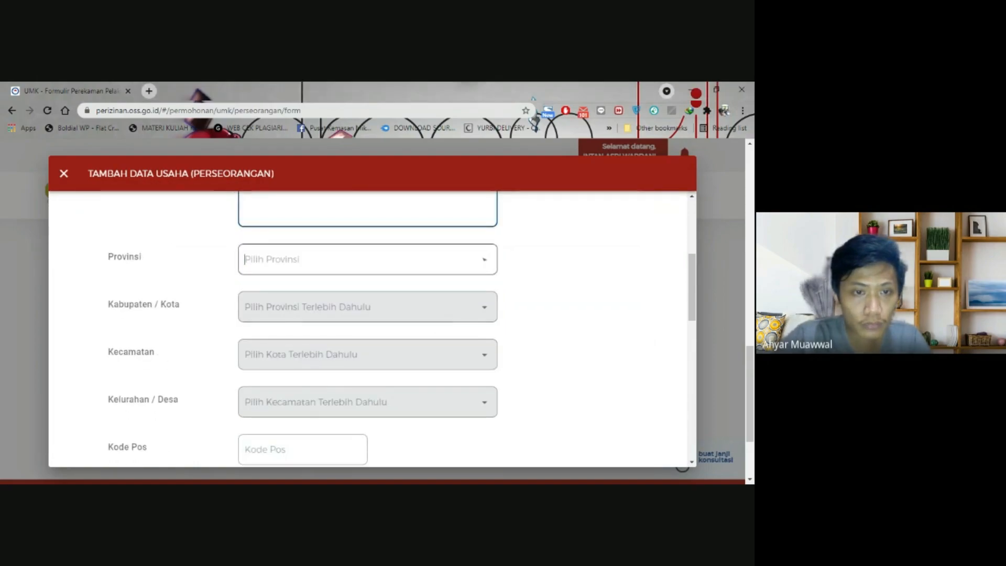
type("sula")
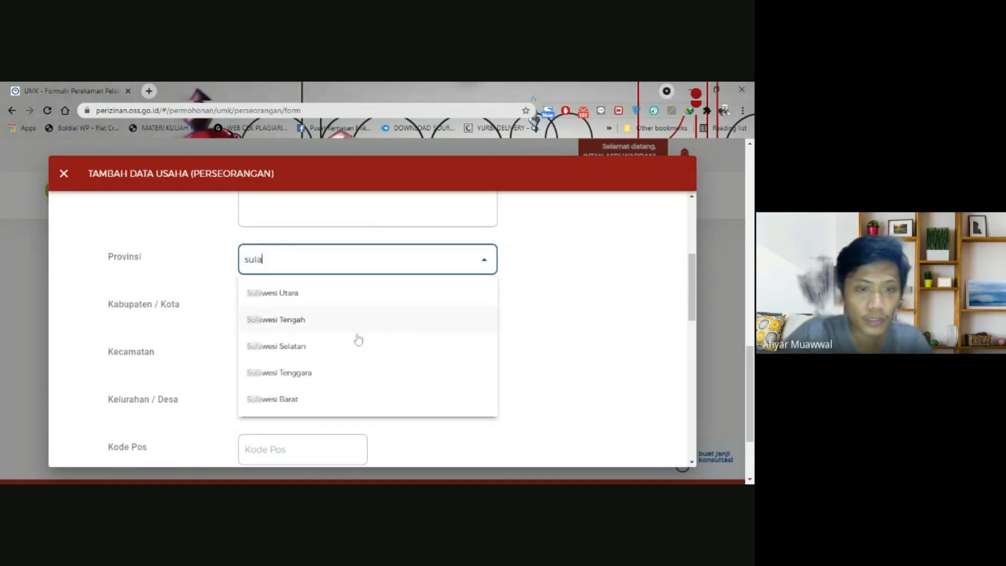
left_click(342, 347)
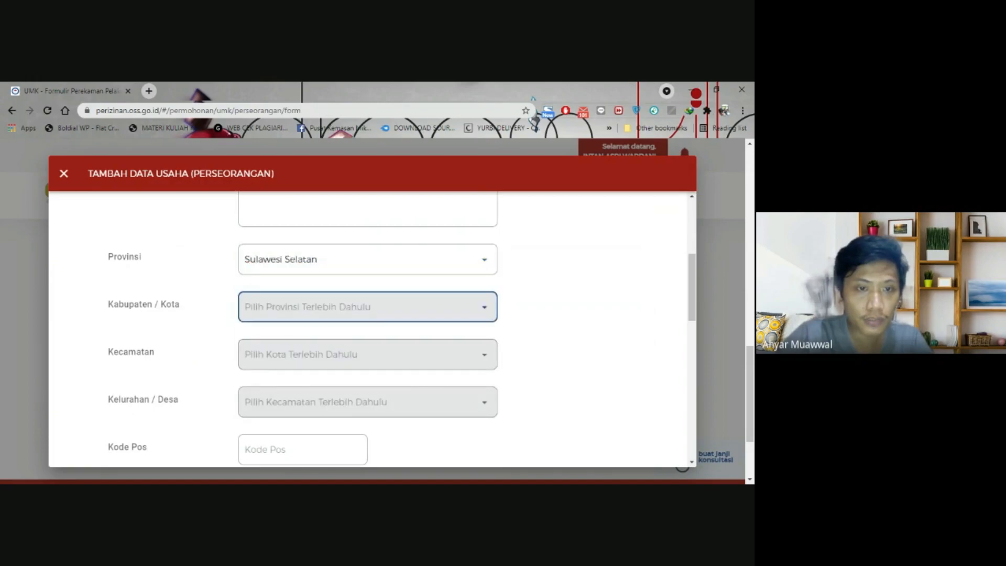
left_click(431, 315)
scroll(420, 357, "down", 2)
scroll(420, 357, "down", 2)
scroll(420, 357, "up", 2)
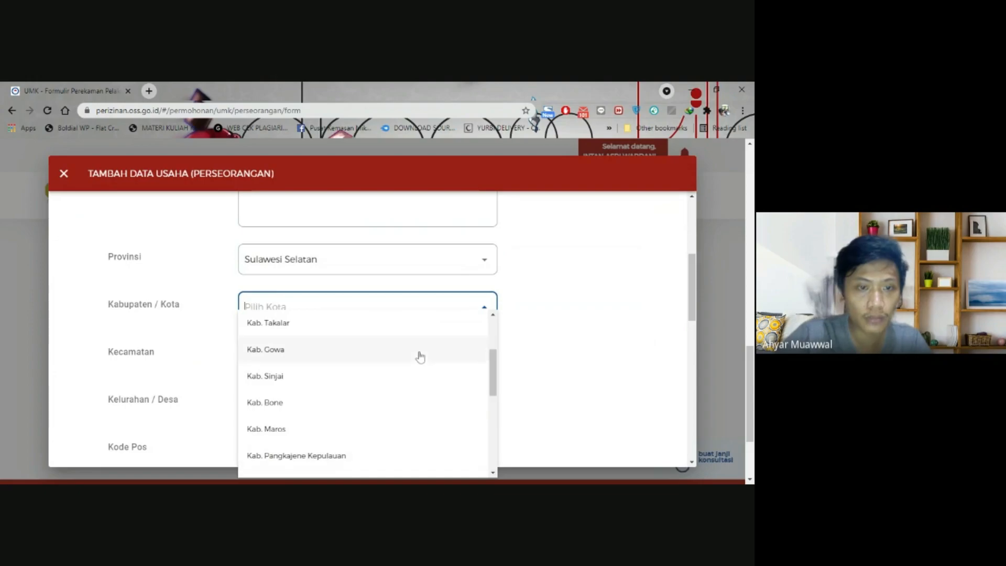
type("maka")
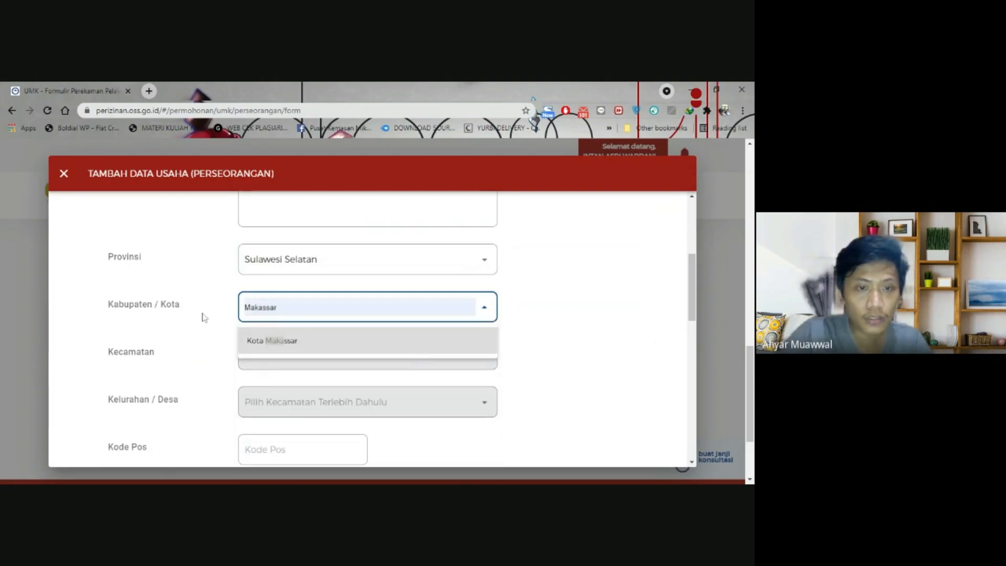
key("BackSpace")
key("BackSpace")
key("BackSpace")
key("BackSpace")
type("maka")
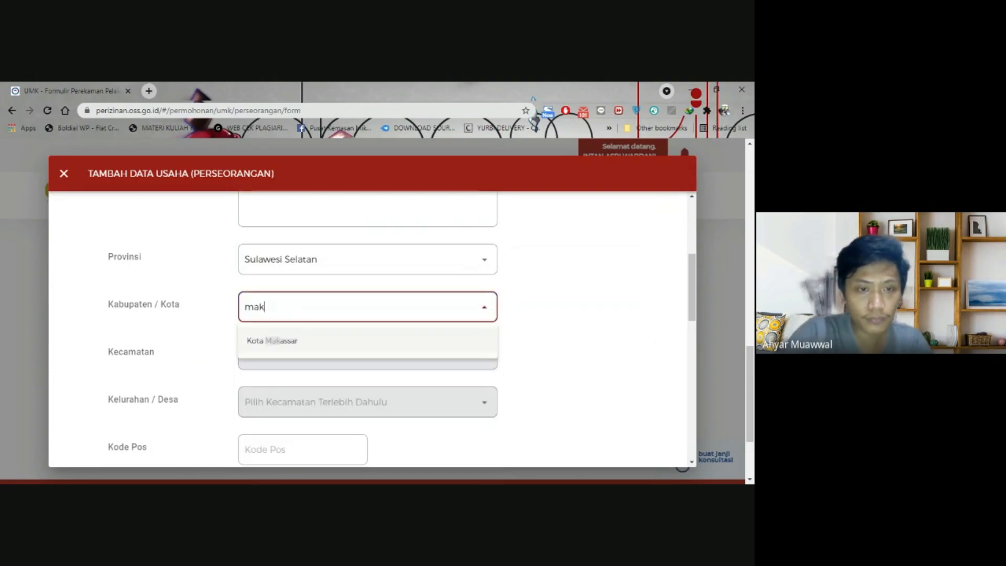
left_click(489, 341)
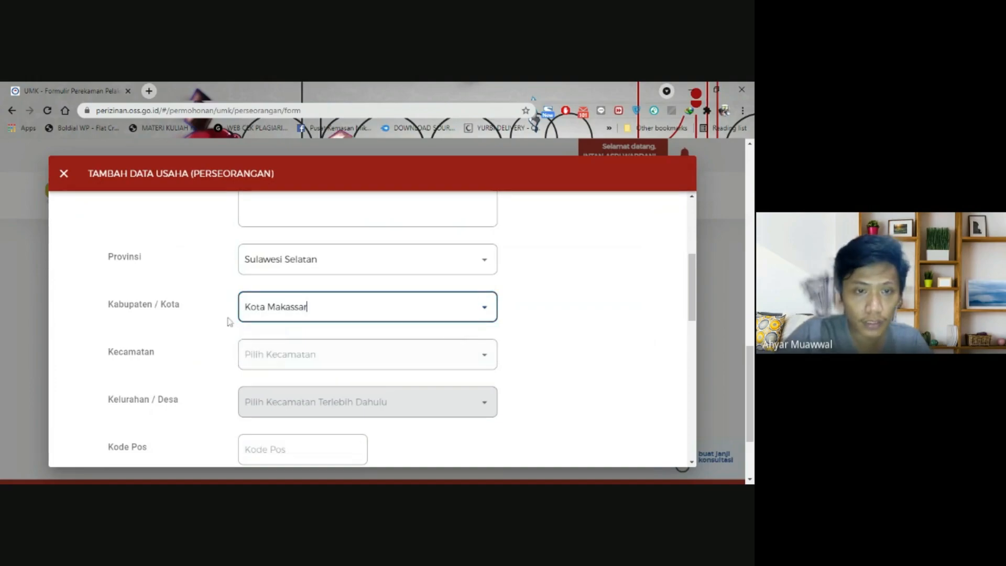
scroll(209, 319, "down", 2)
- Choose Biringkanaya district and Laikang village, then open a new browser tab
left_click(367, 244)
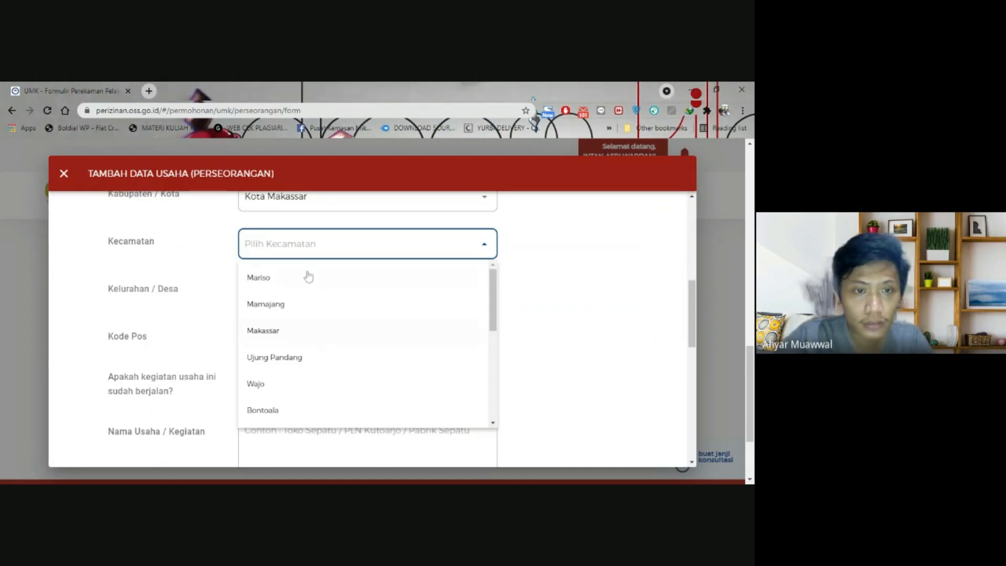
type("biring")
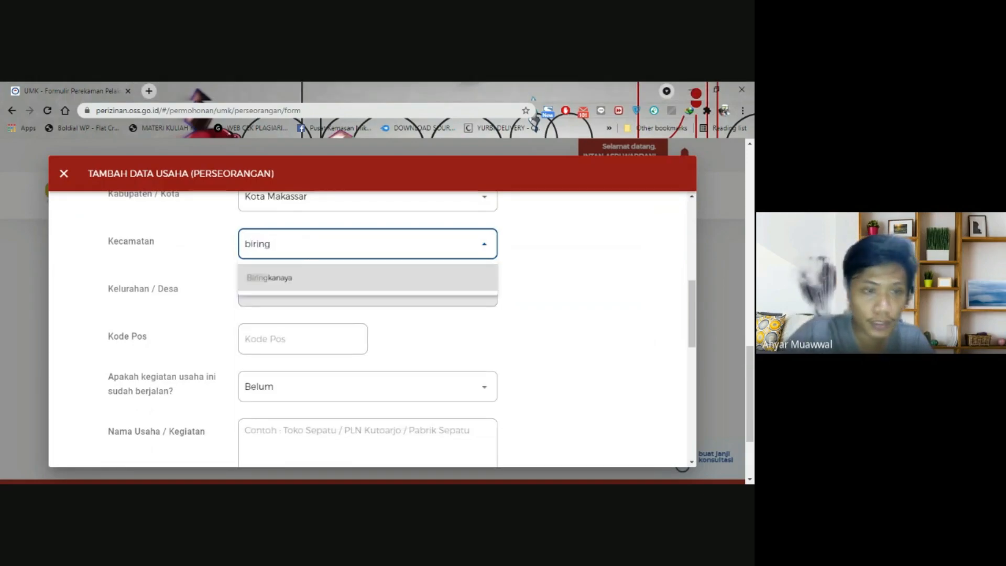
left_click(307, 276)
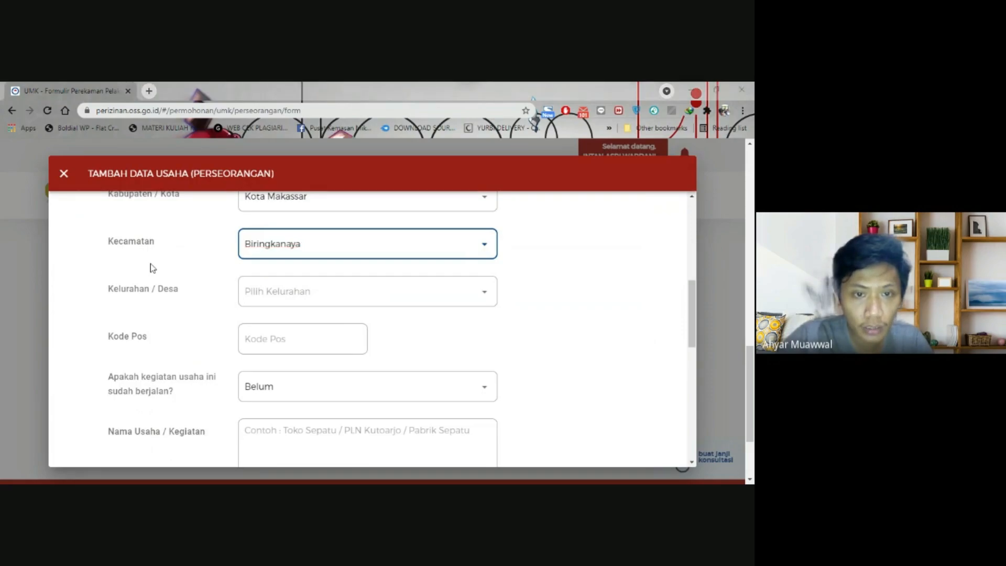
left_click(293, 292)
type("birin")
key("BackSpace")
key("BackSpace")
key("BackSpace")
key("BackSpace")
key("BackSpace")
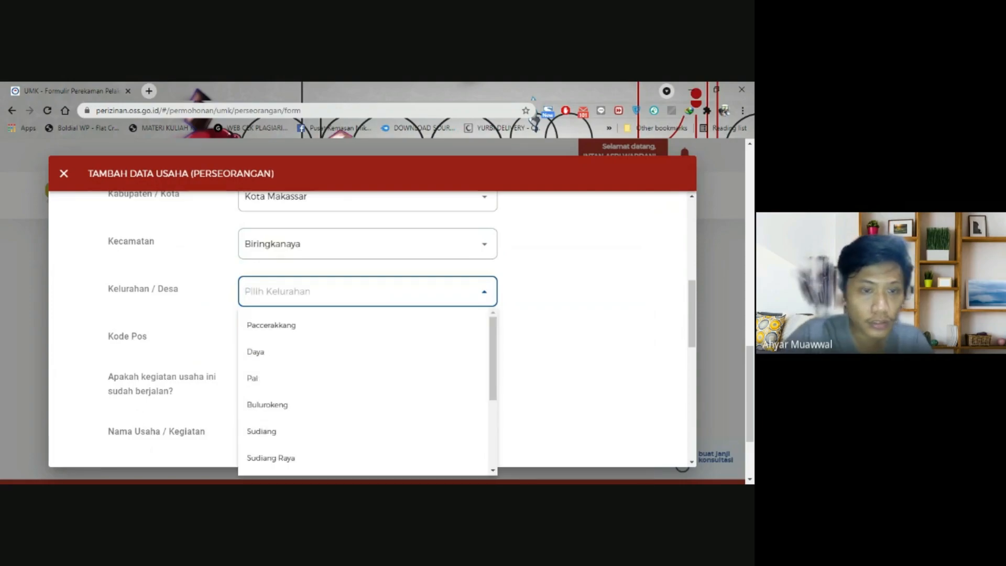
scroll(328, 373, "down", 3)
scroll(340, 390, "up", 3)
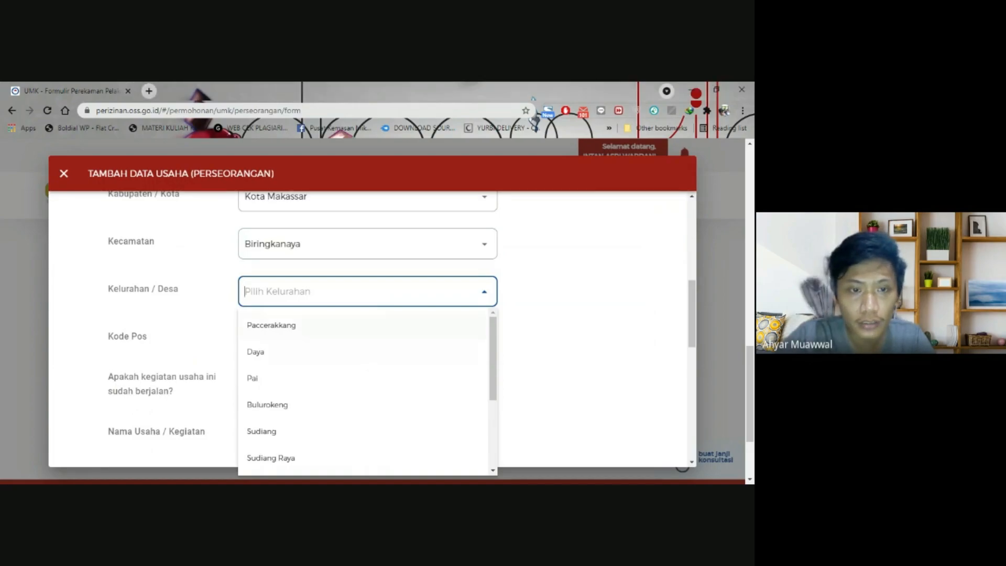
type("laik")
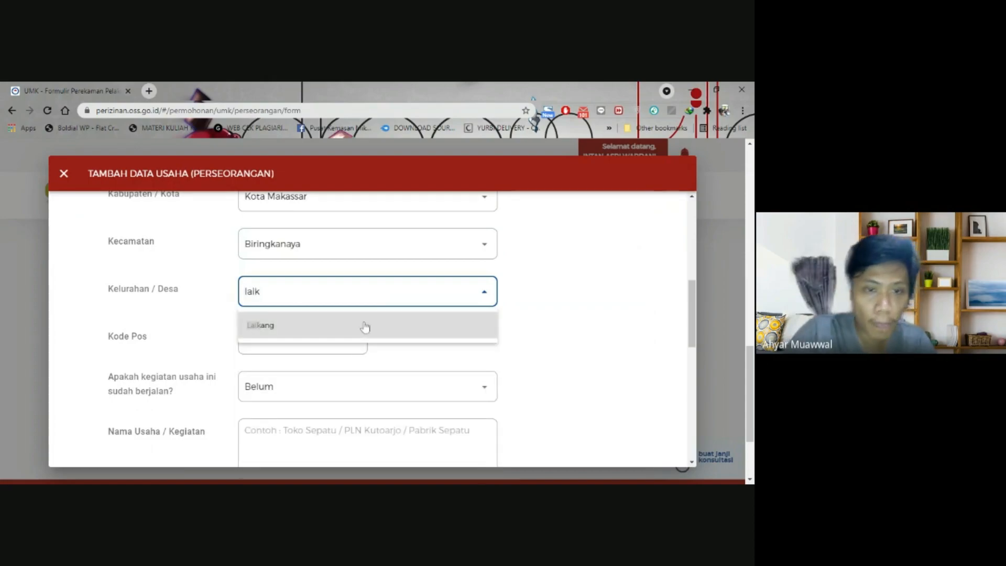
left_click(366, 328)
left_click(262, 338)
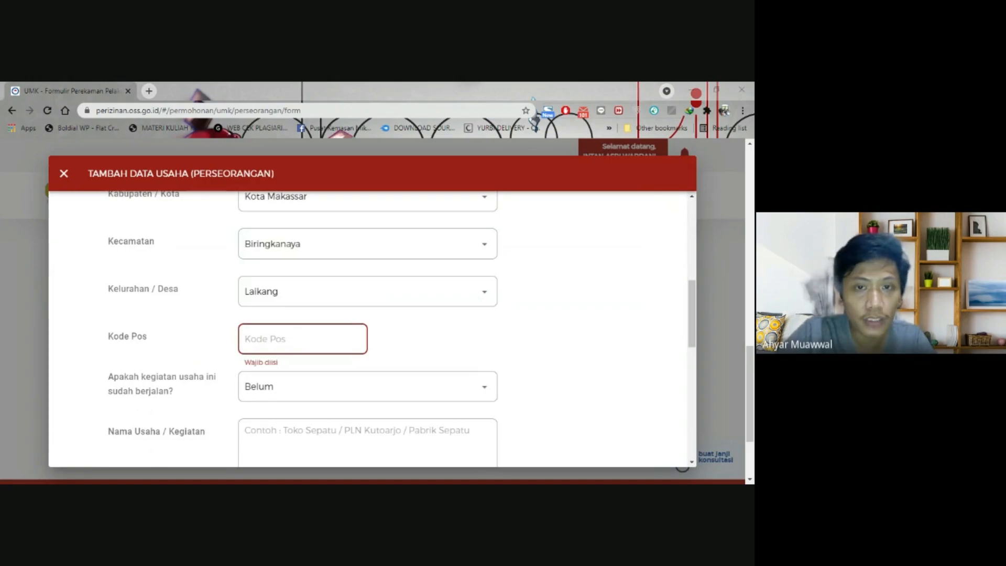
left_click(149, 91)
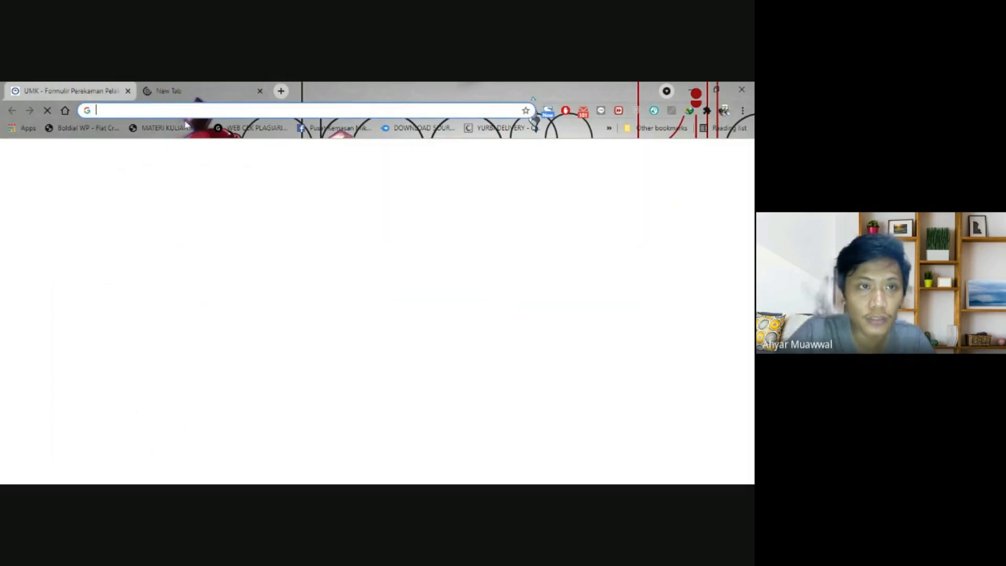
- Search Google for Biringkanaya Makassar postal codes, then switch back to the OSS form
type("kode pos biringka")
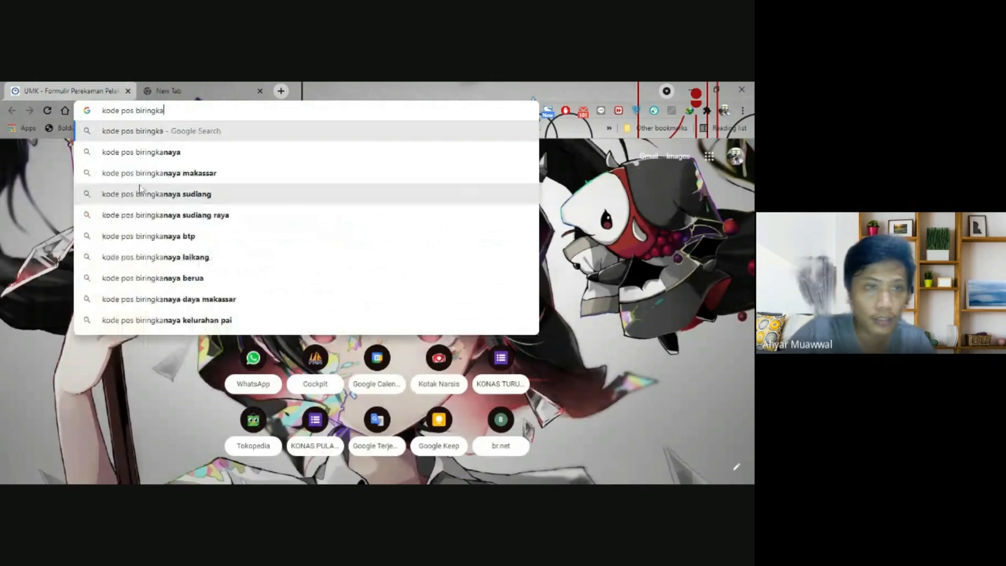
left_click(145, 173)
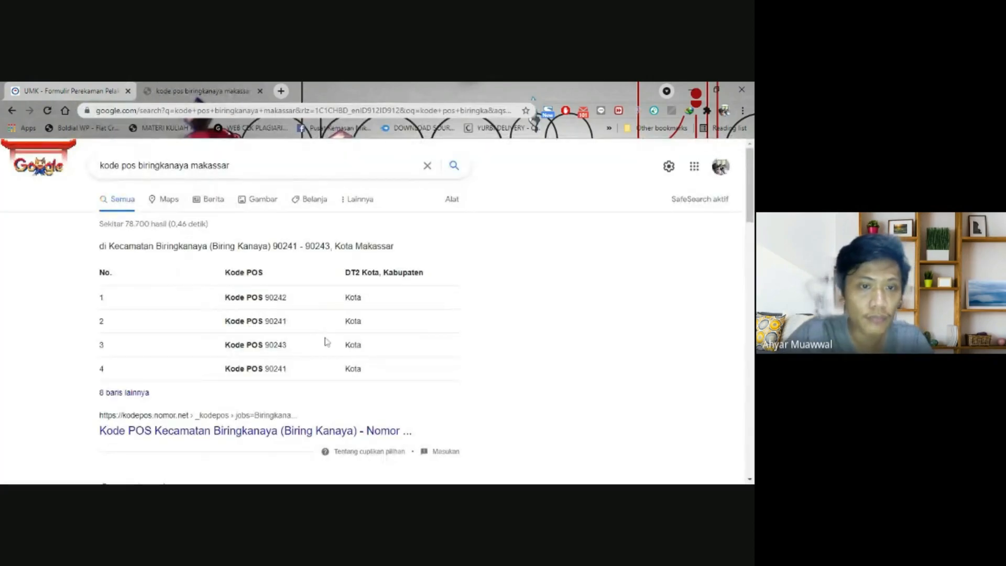
left_click(68, 90)
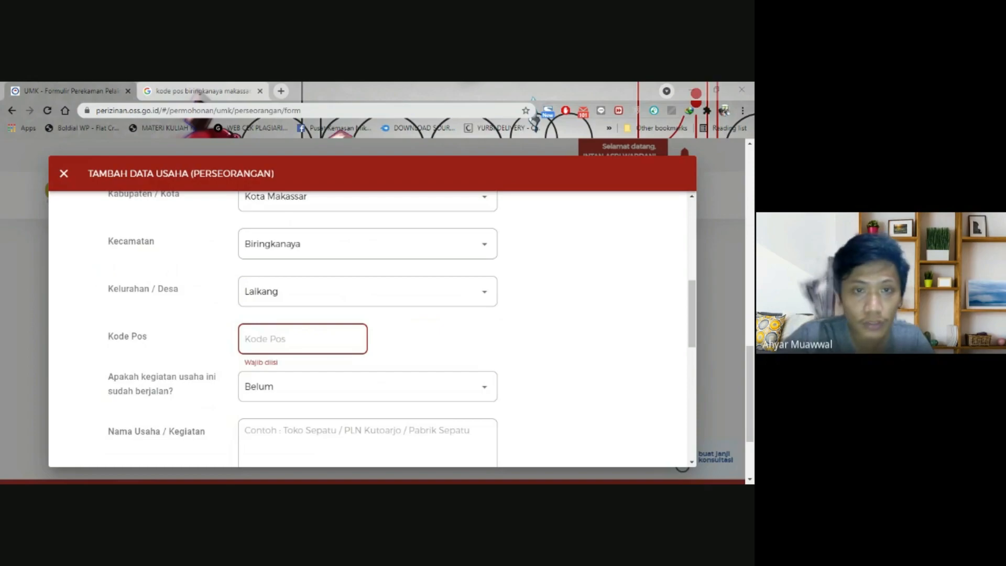
- Enter postal code 90242 and mark the business as already running (Sudah)
type("90242")
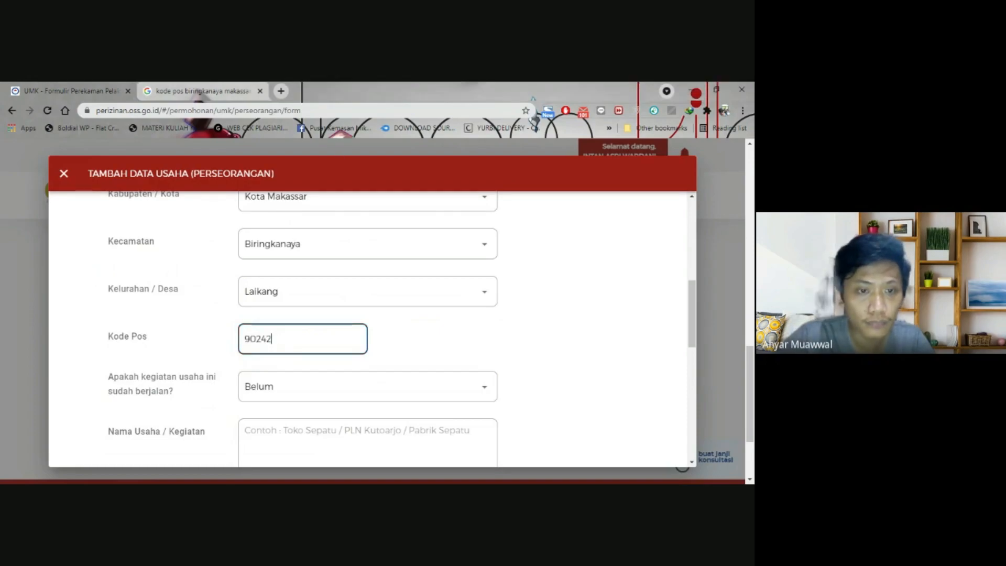
scroll(306, 326, "down", 3)
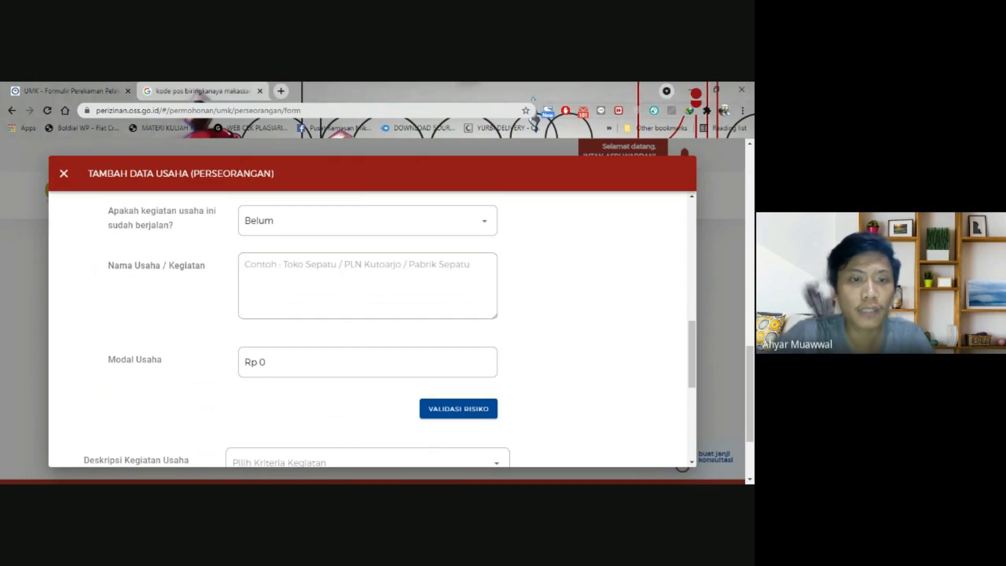
left_click(306, 236)
left_click(353, 256)
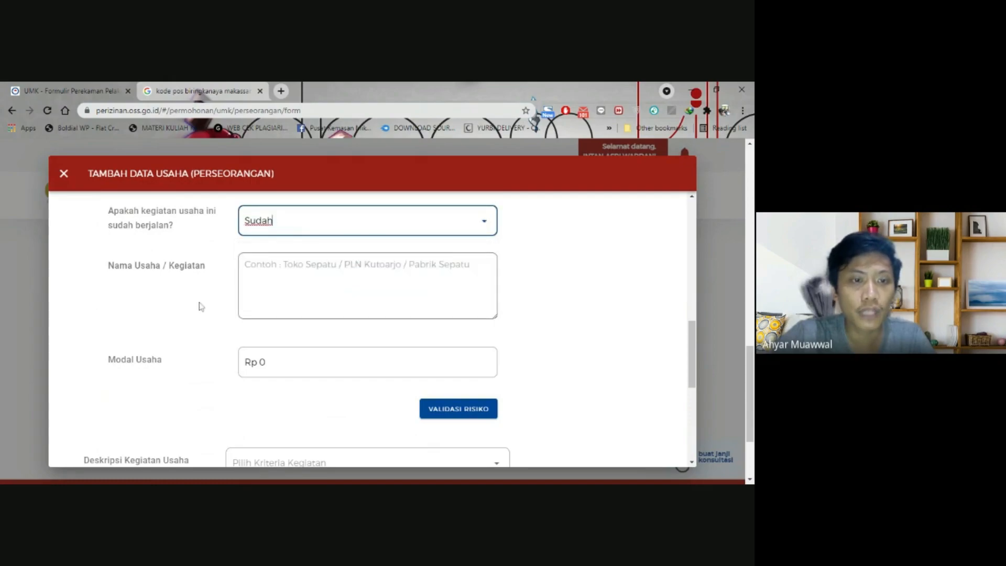
scroll(199, 306, "down", 1)
- Name the business 'Bumbu Pecel' and set its capital to Rp 5.000.000
left_click(257, 231)
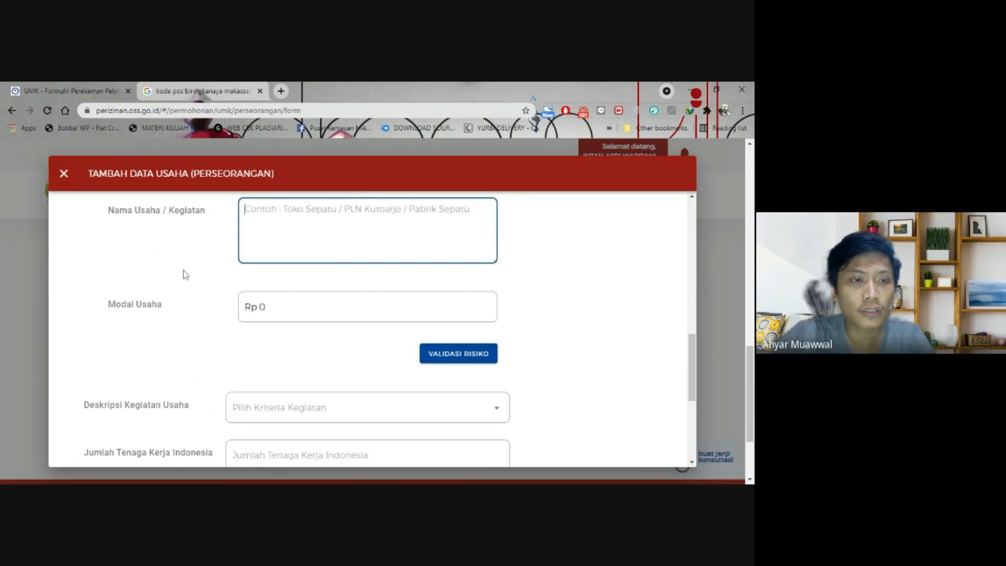
scroll(182, 274, "down", 1)
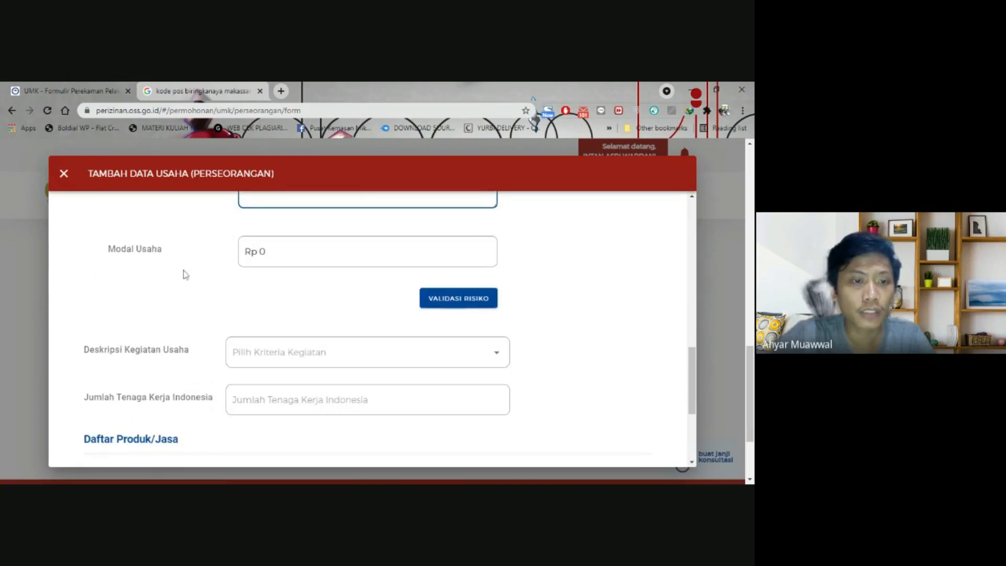
scroll(184, 274, "up", 3)
scroll(184, 274, "down", 1)
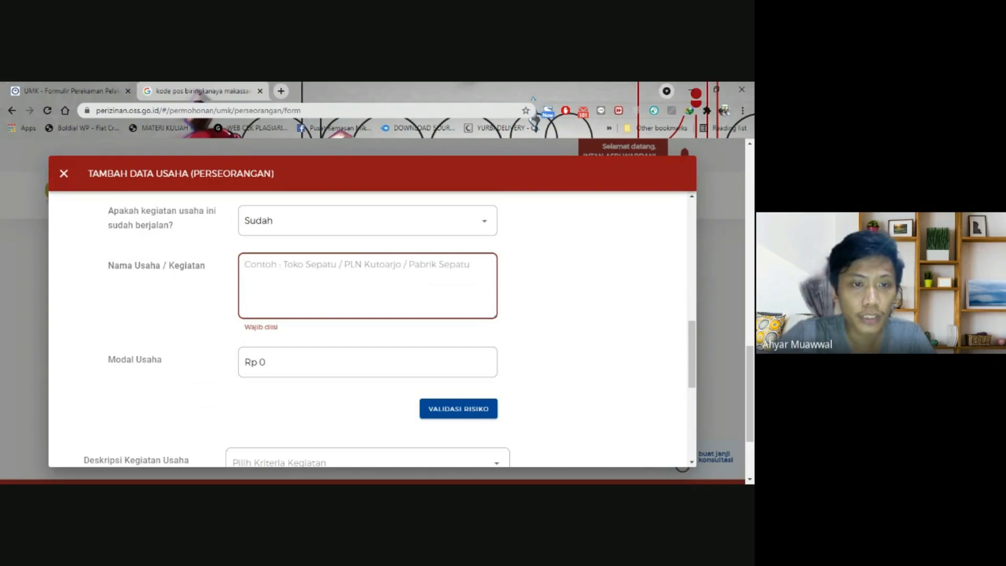
type("Bumbu Pecel")
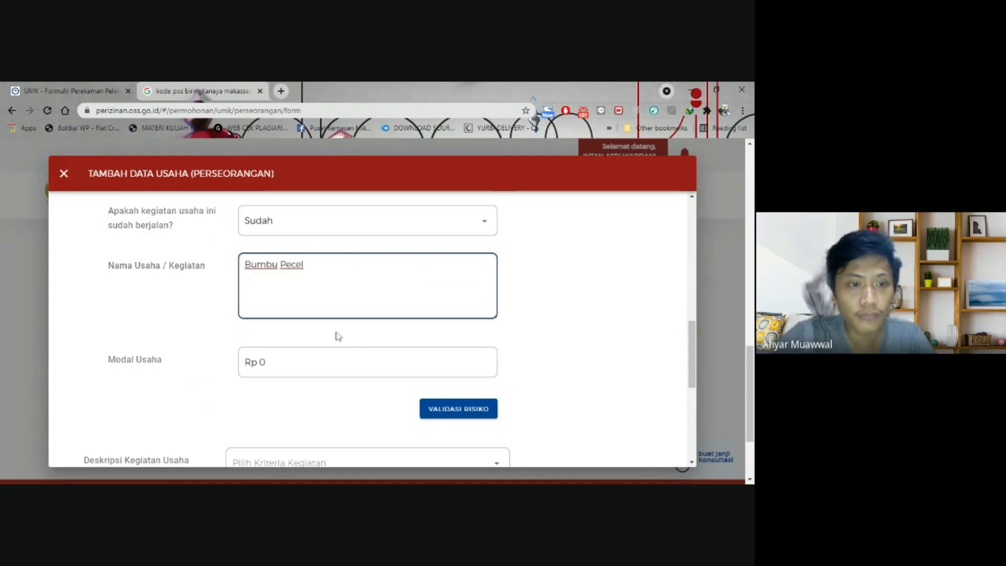
scroll(338, 336, "down", 2)
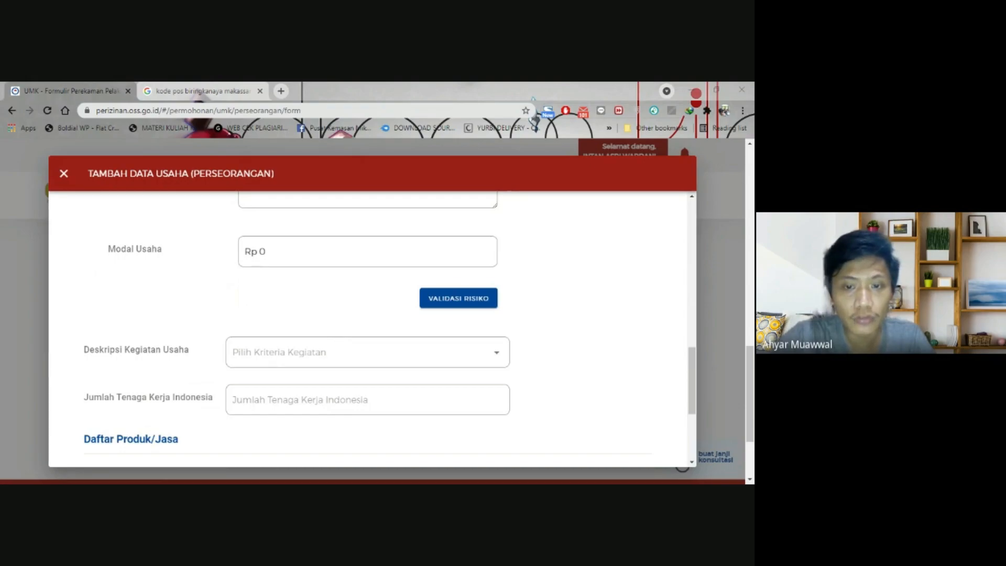
left_click(356, 353)
left_click(294, 251)
type("5.000.000")
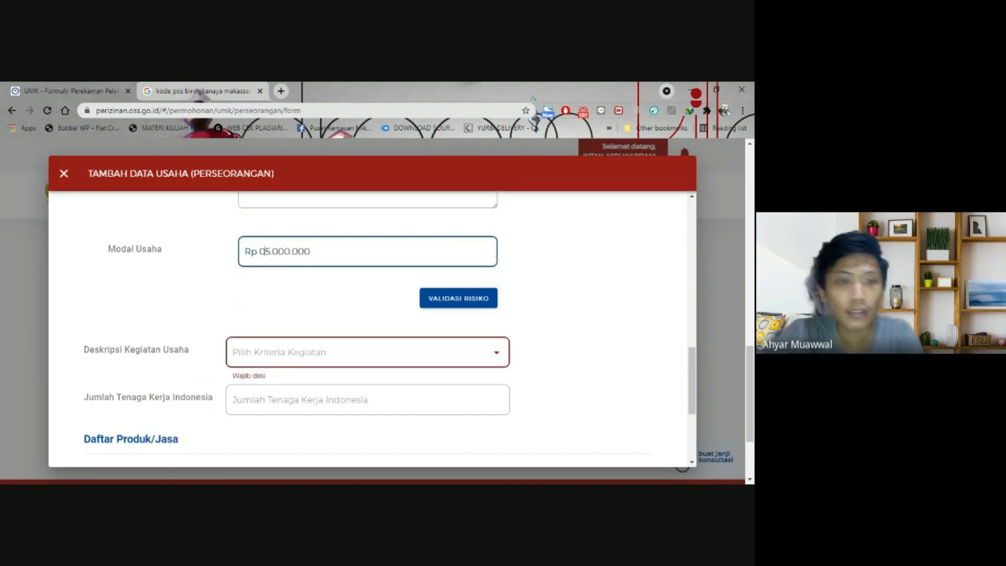
left_click(367, 297)
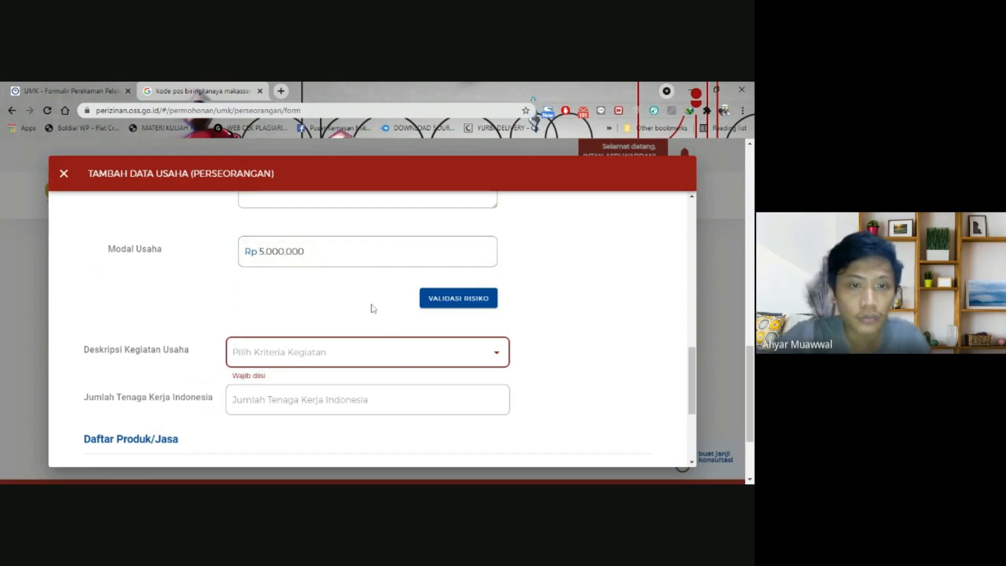
scroll(323, 306, "up", 7)
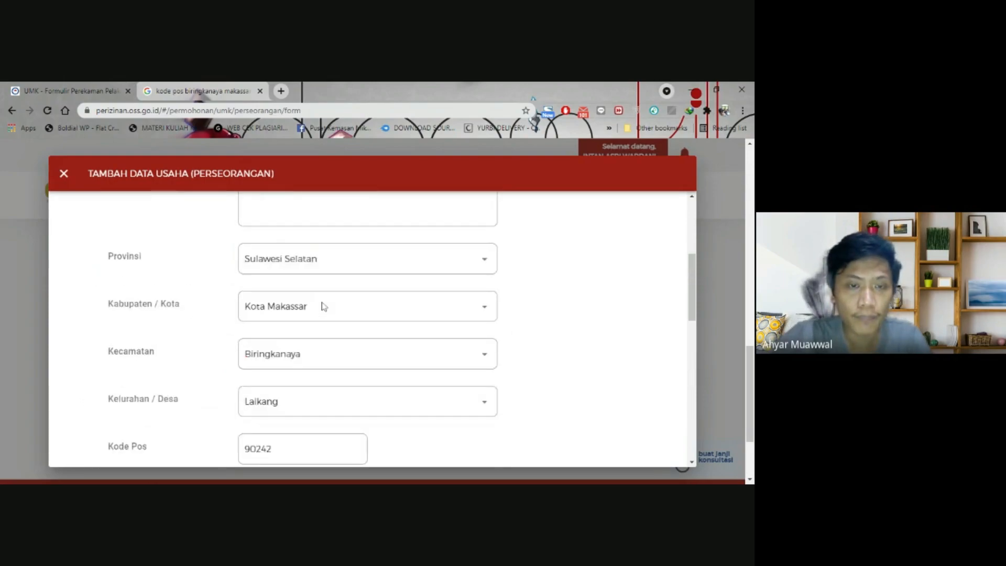
scroll(324, 307, "down", 7)
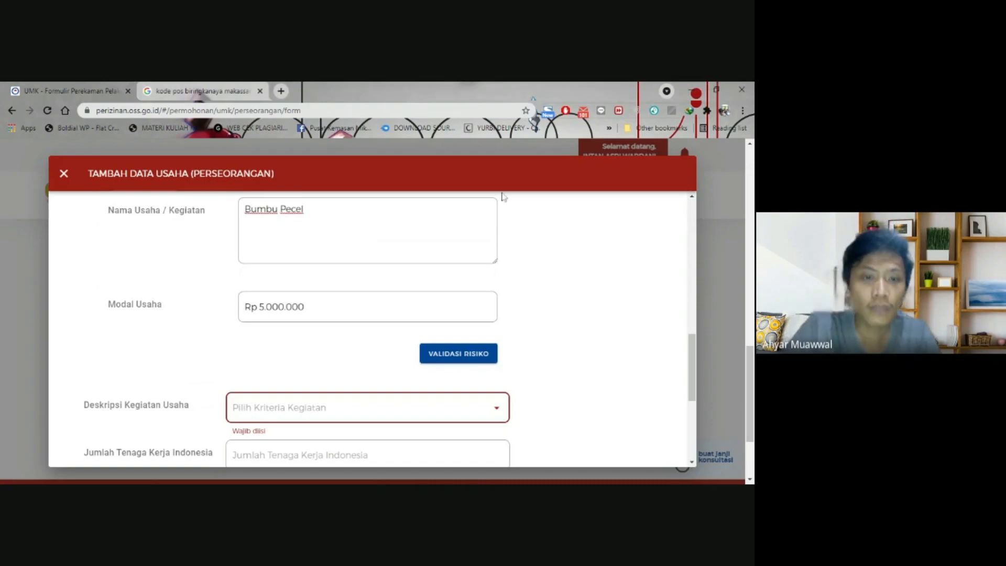
scroll(335, 358, "down", 1)
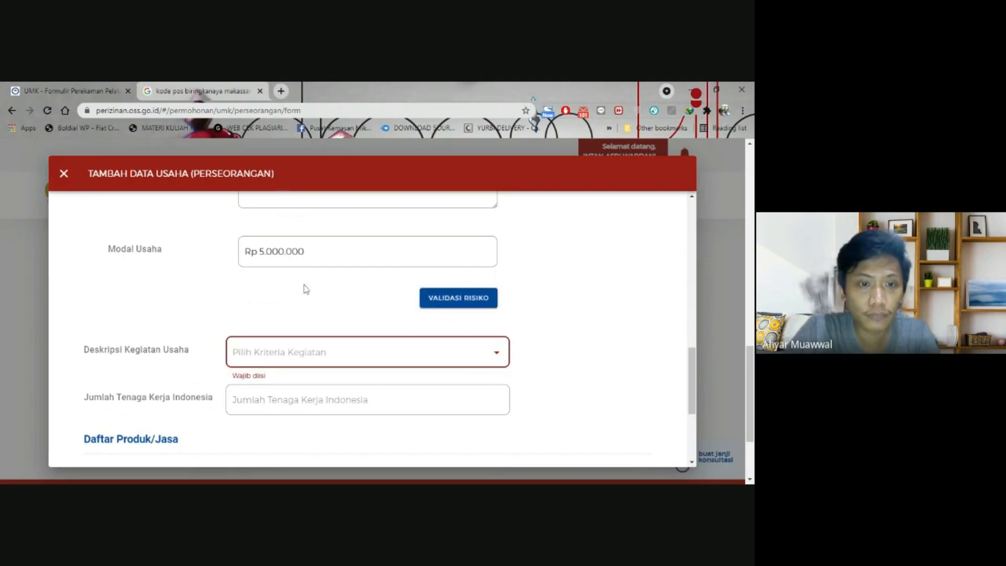
scroll(305, 287, "down", 1)
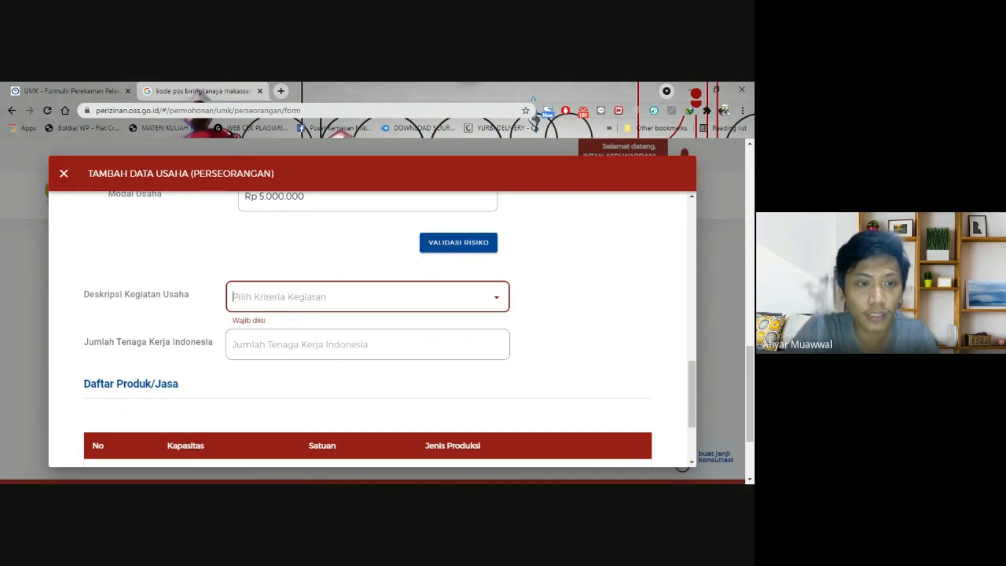
key("alt+Tab")
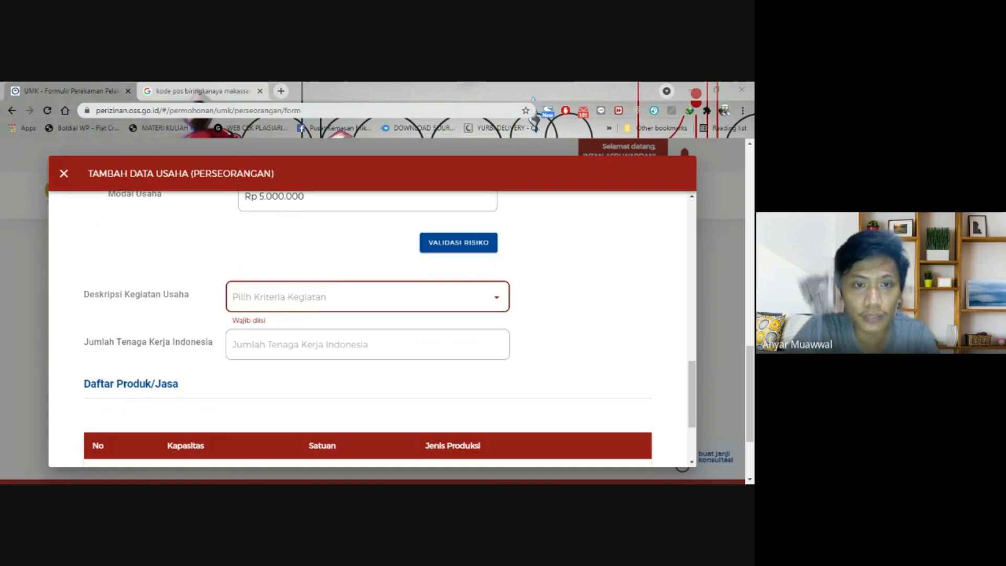
key("alt+Tab")
type("makanan")
key("BackSpace")
key("BackSpace")
key("BackSpace")
key("BackSpace")
type("produksi bahan makanan, dan ")
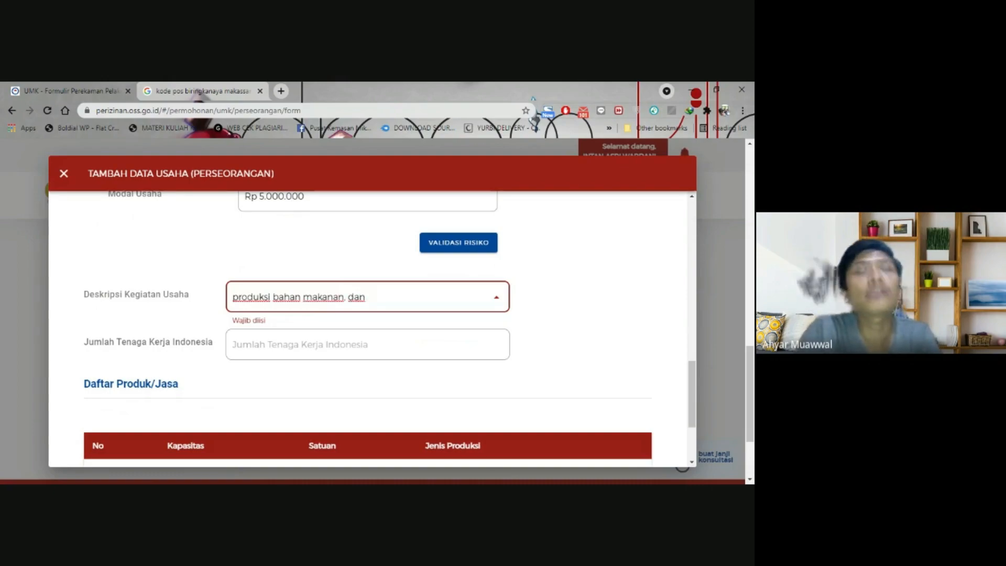
type("bumbu")
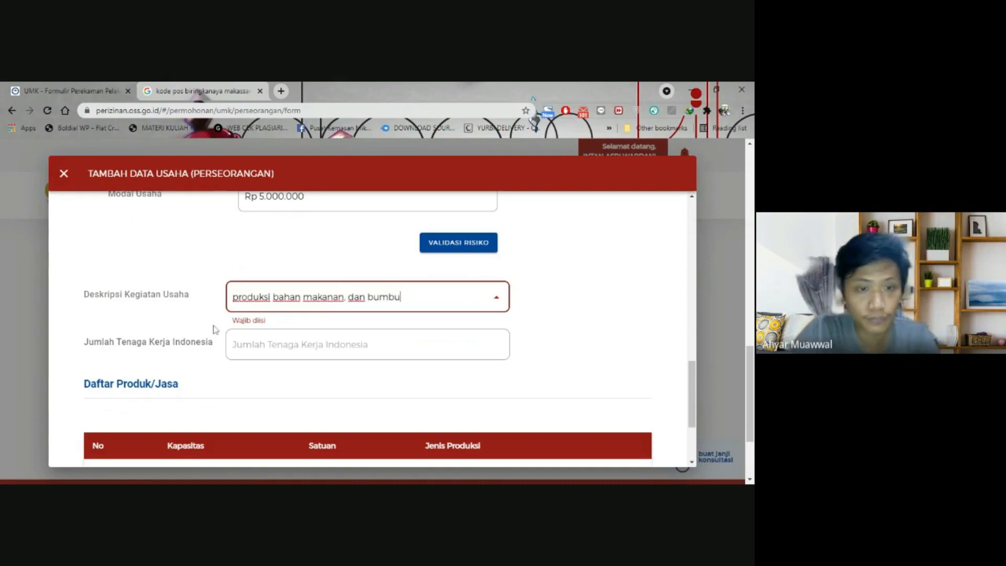
key("Tab")
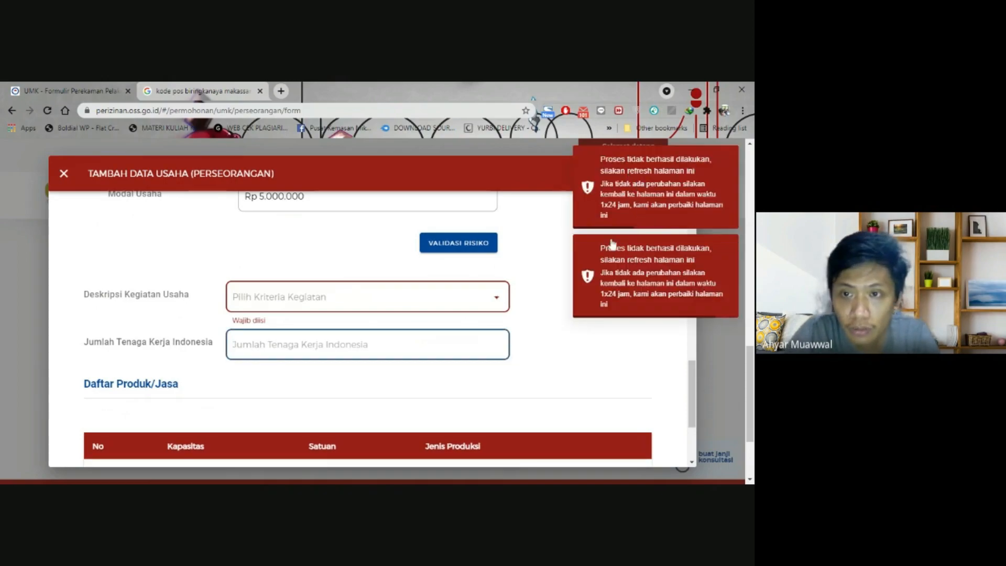
left_click(587, 285)
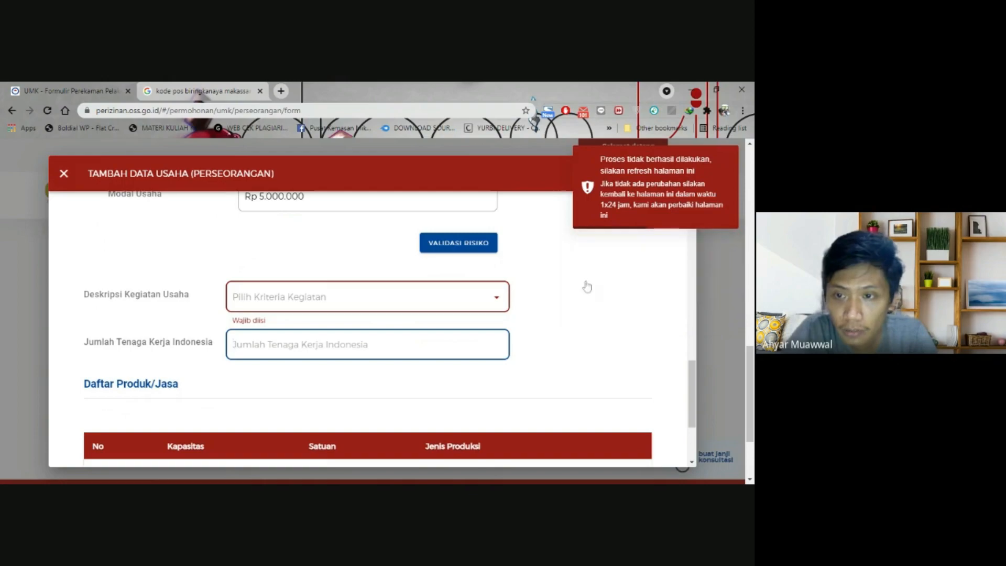
left_click(501, 297)
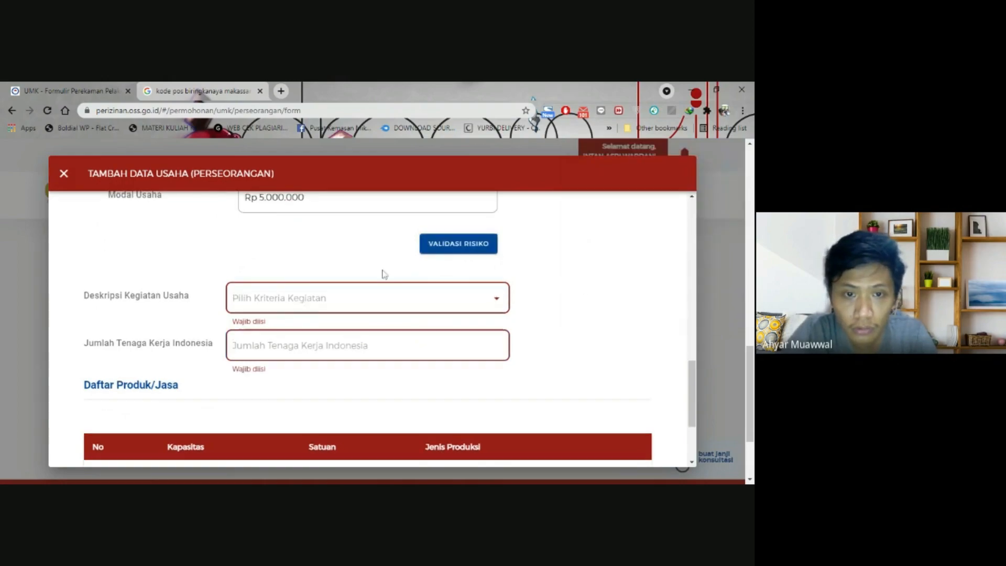
scroll(381, 277, "up", 3)
scroll(379, 279, "up", 10)
scroll(377, 285, "down", 1)
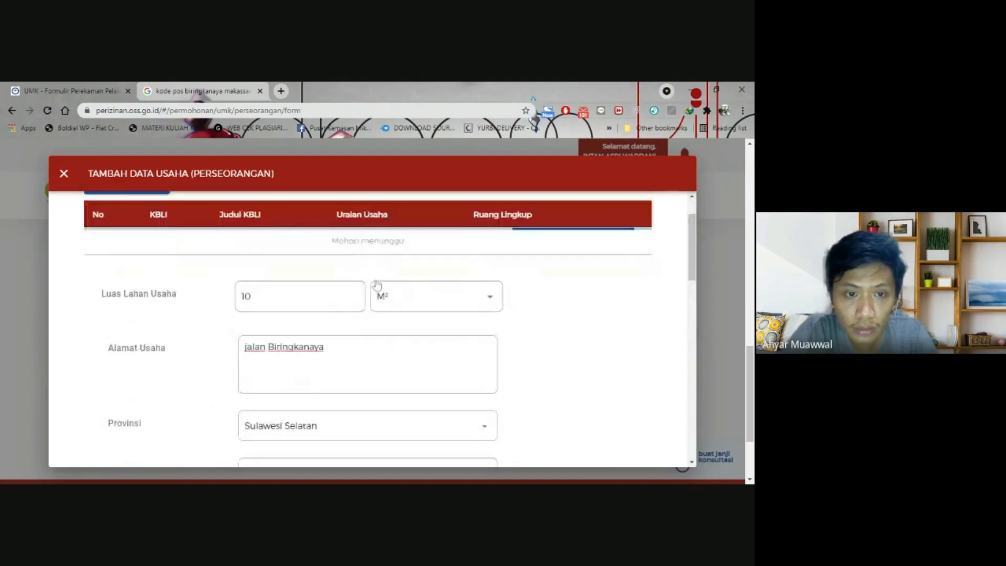
scroll(378, 285, "up", 1)
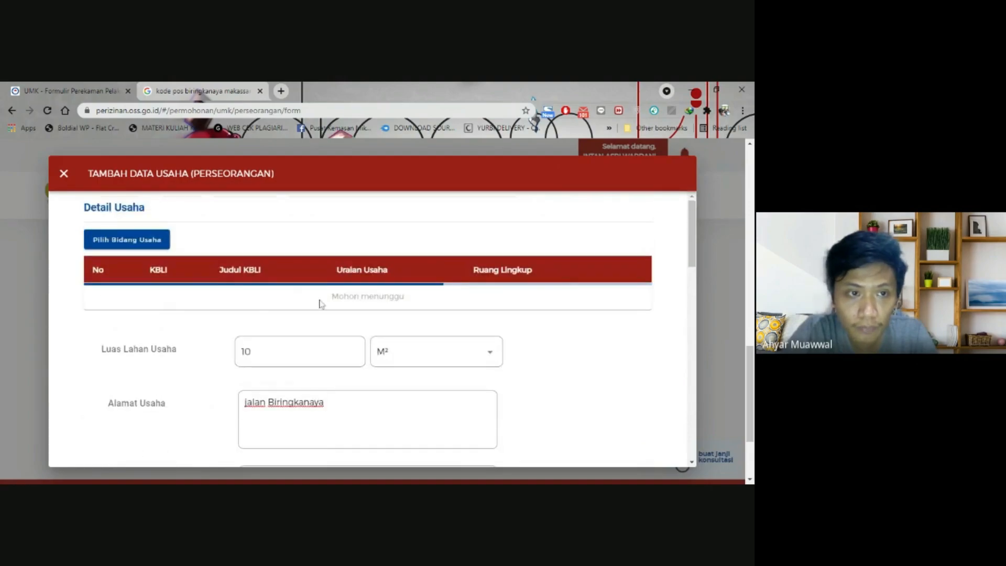
scroll(220, 315, "down", 1)
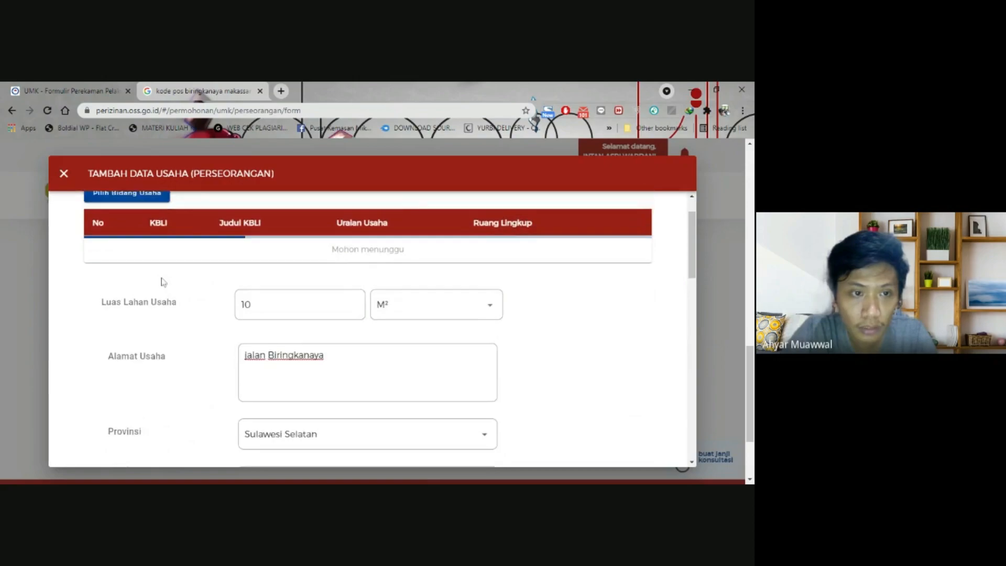
scroll(157, 294, "up", 1)
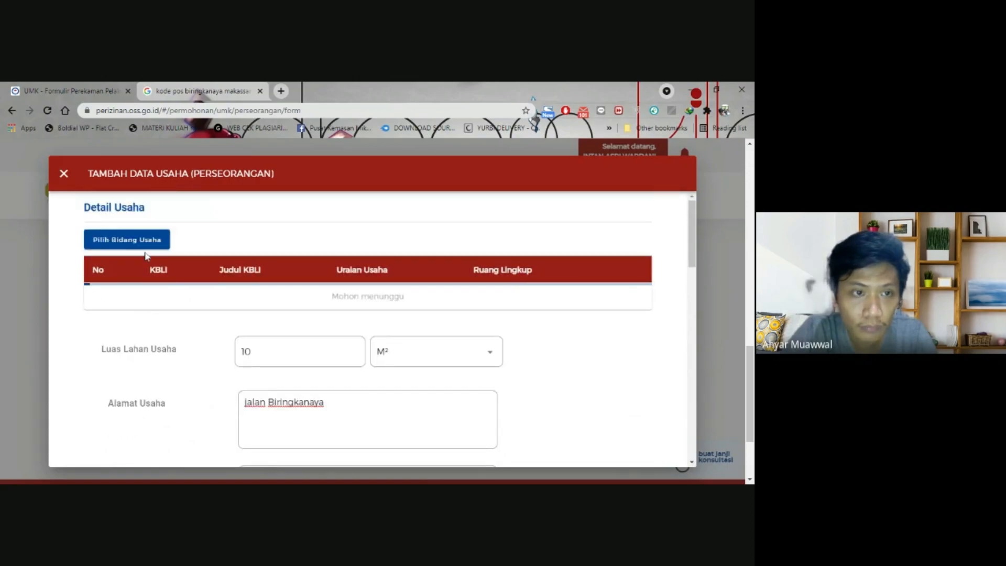
scroll(143, 272, "down", 2)
scroll(140, 285, "up", 2)
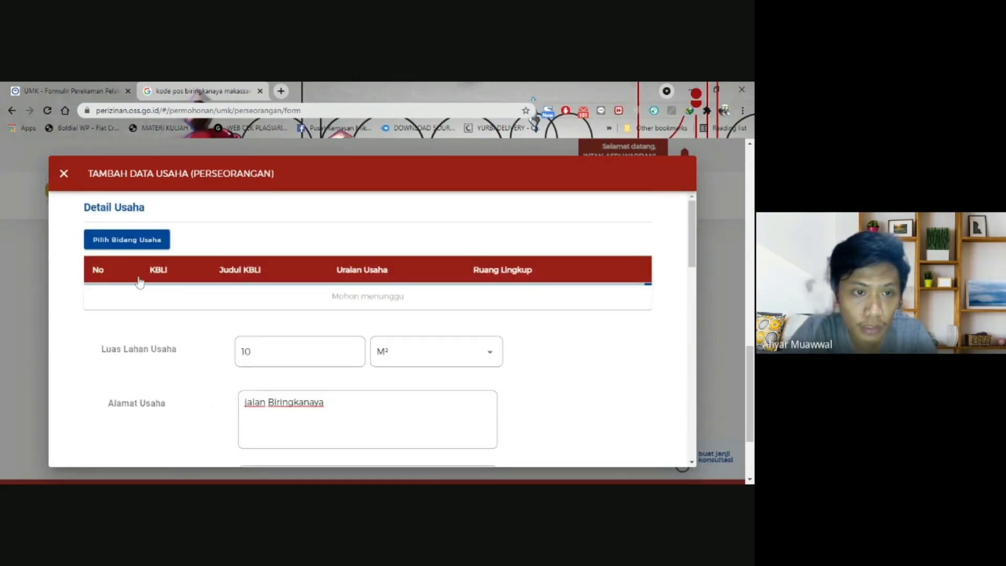
left_click(138, 242)
left_click(236, 252)
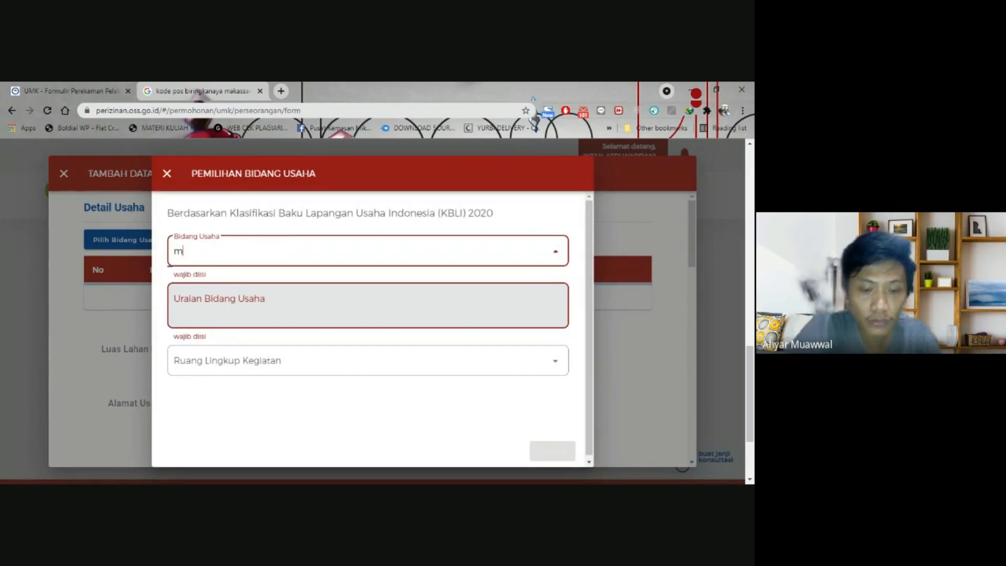
type("maknan")
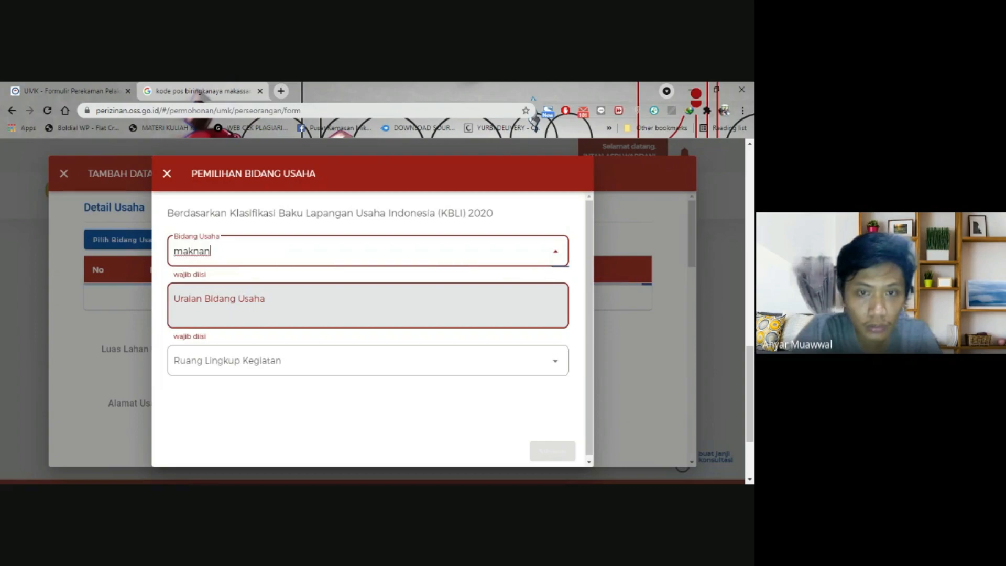
key("BackSpace")
key("BackSpace")
key("BackSpace")
key("BackSpace")
key("BackSpace")
key("BackSpace")
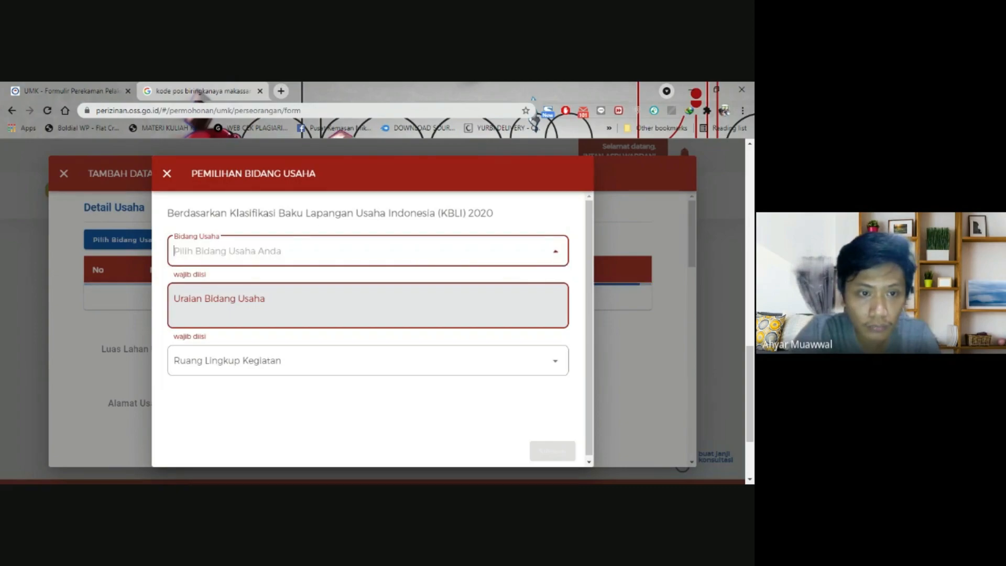
type("makanan")
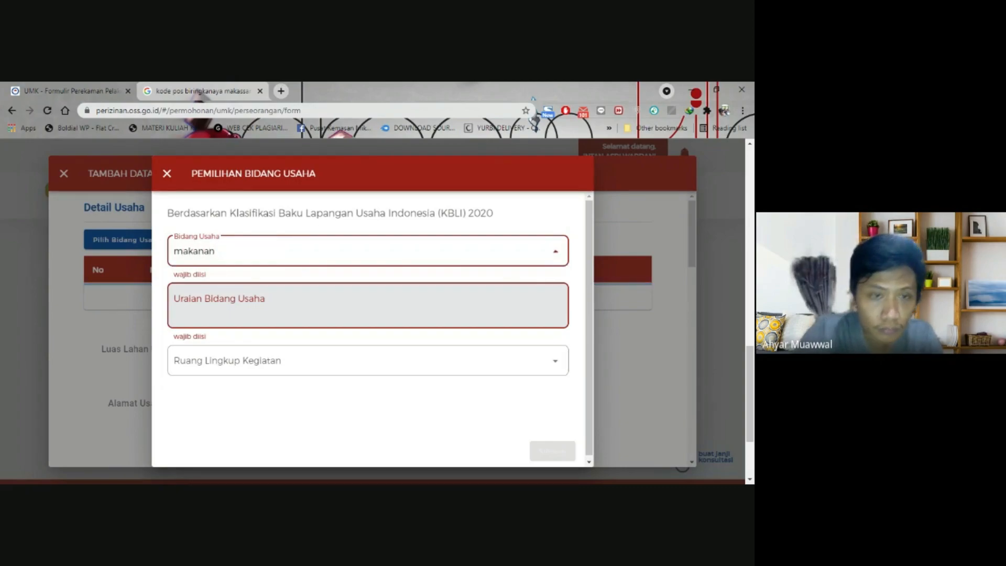
key("BackSpace")
key("BackSpace")
key("BackSpace")
key("BackSpace")
key("BackSpace")
key("BackSpace")
key("BackSpace")
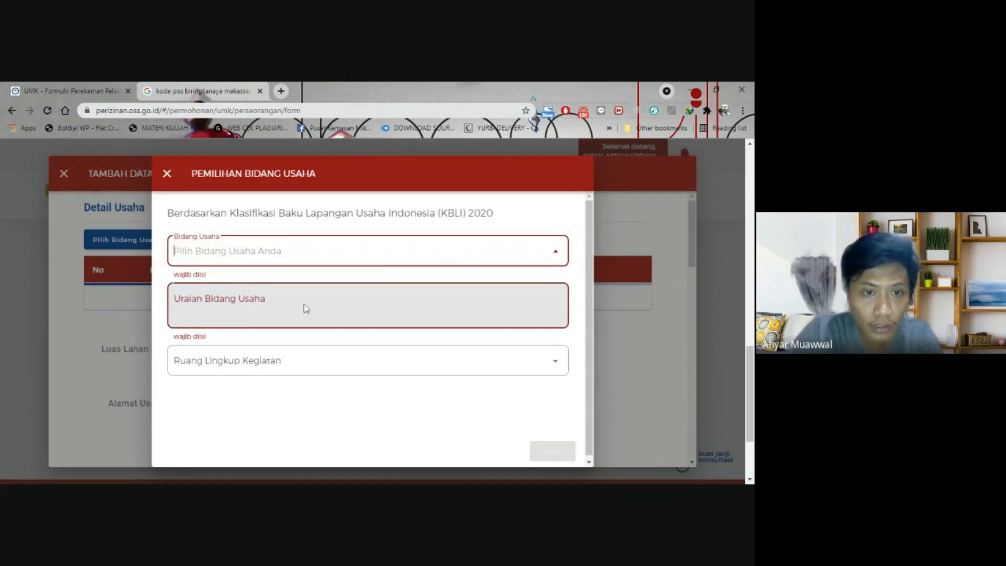
left_click(290, 361)
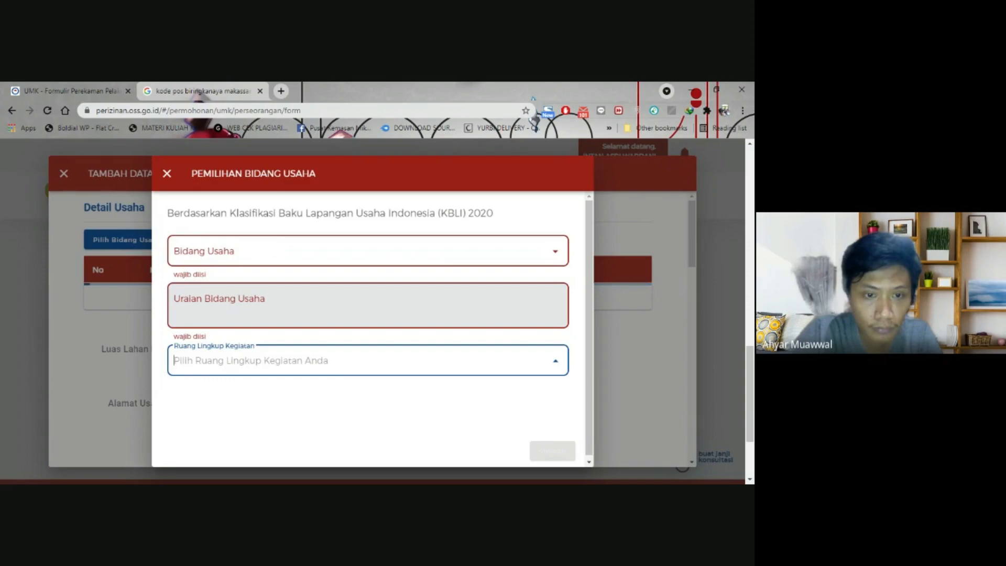
left_click(338, 253)
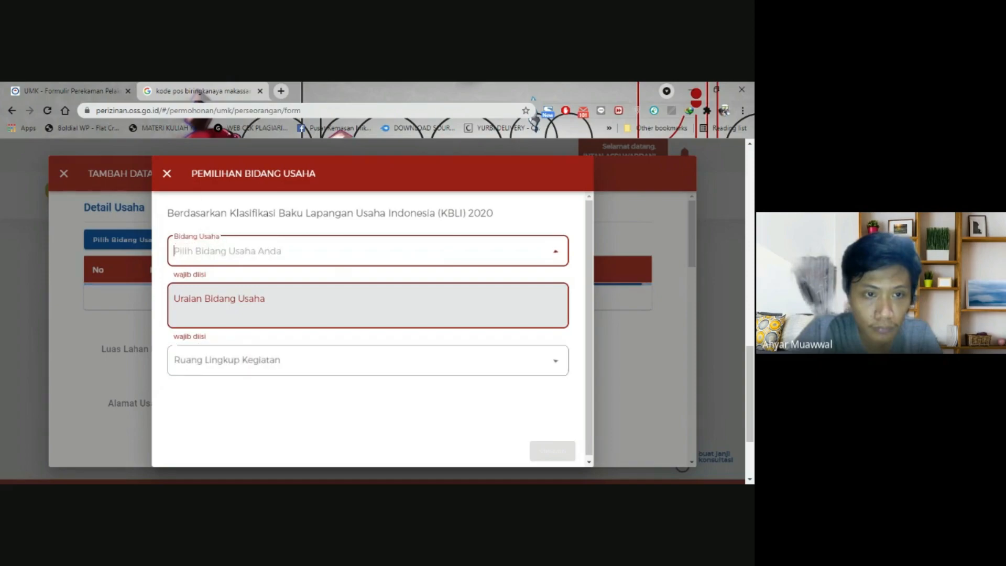
left_click(167, 173)
scroll(147, 282, "down", 3)
scroll(146, 282, "up", 3)
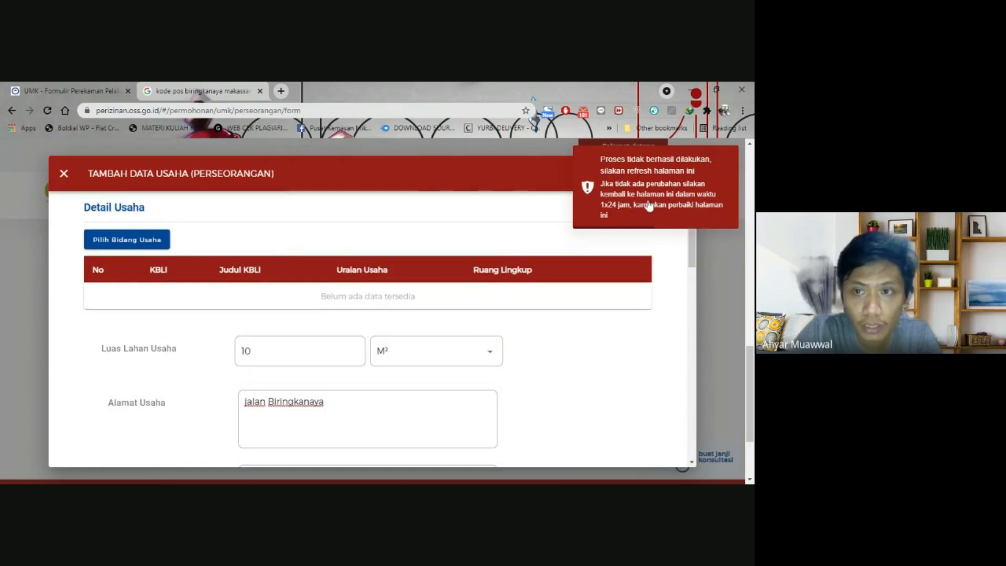
- Reload the OSS page to clear the error and get an empty add-business form
scroll(285, 278, "down", 3)
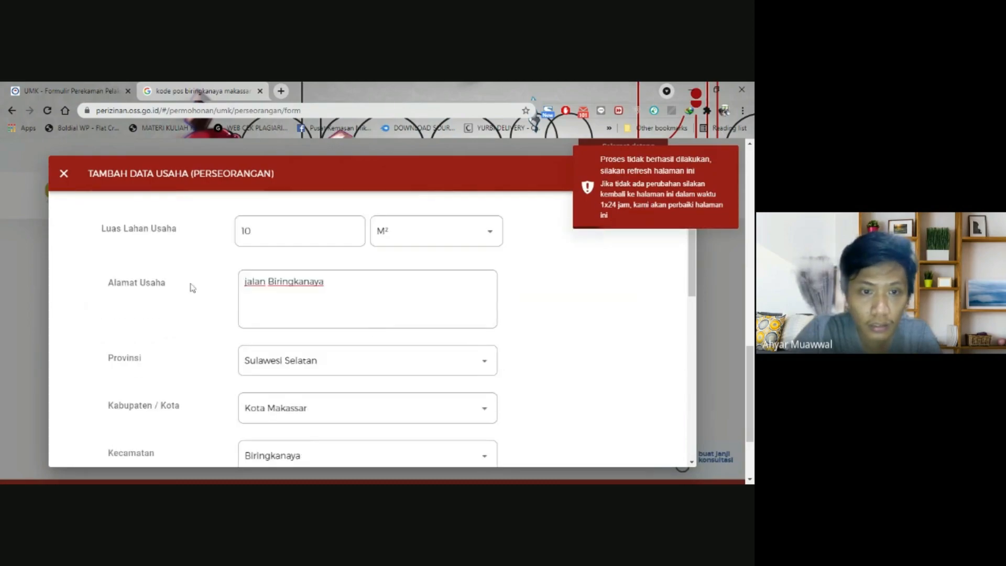
scroll(191, 287, "up", 3)
left_click(47, 111)
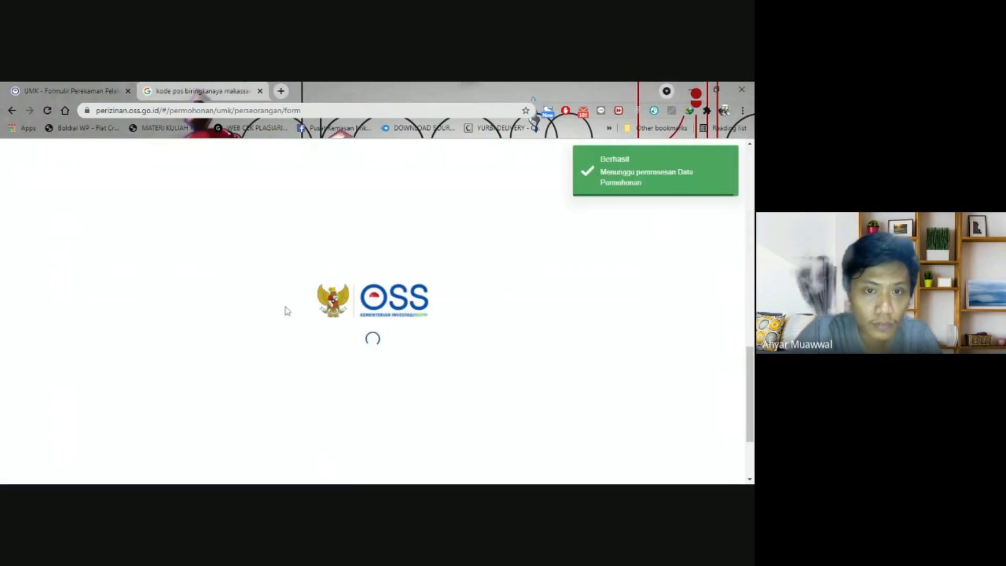
scroll(226, 291, "up", 2)
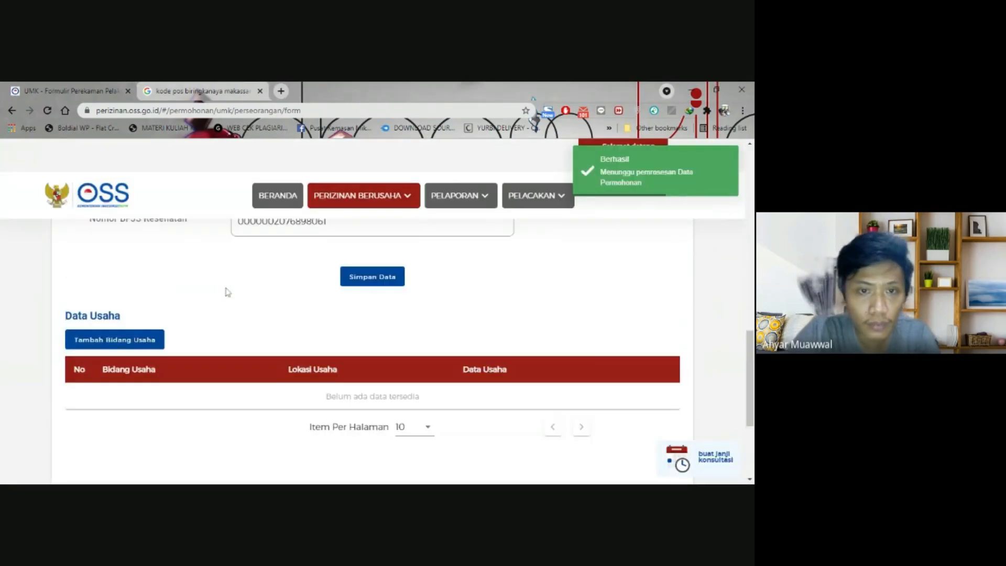
scroll(225, 290, "down", 3)
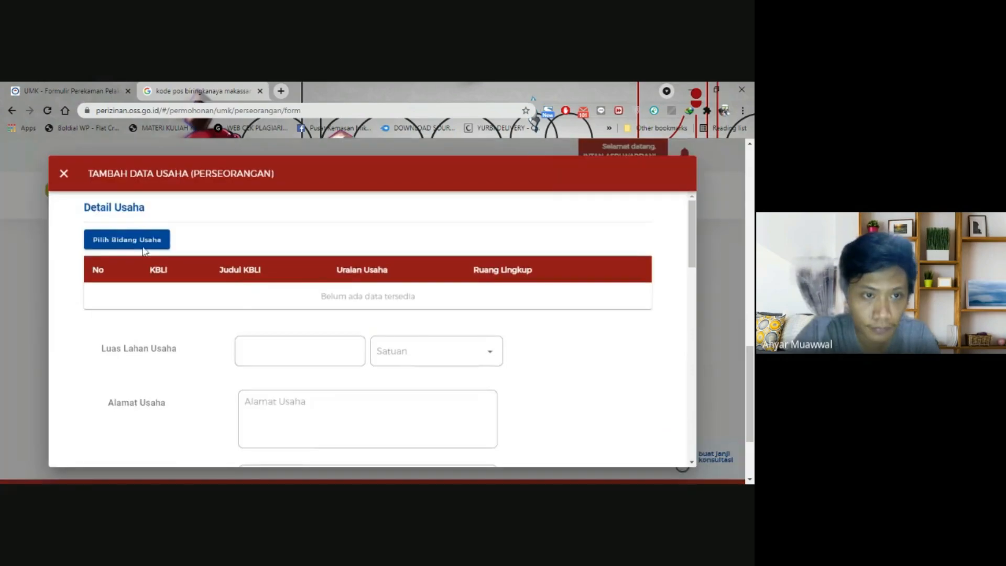
- Search the KBLI Bidang Usaha picker for 'makanan', browse the codes, and open a new tab
left_click(134, 241)
left_click(210, 251)
type("makanan")
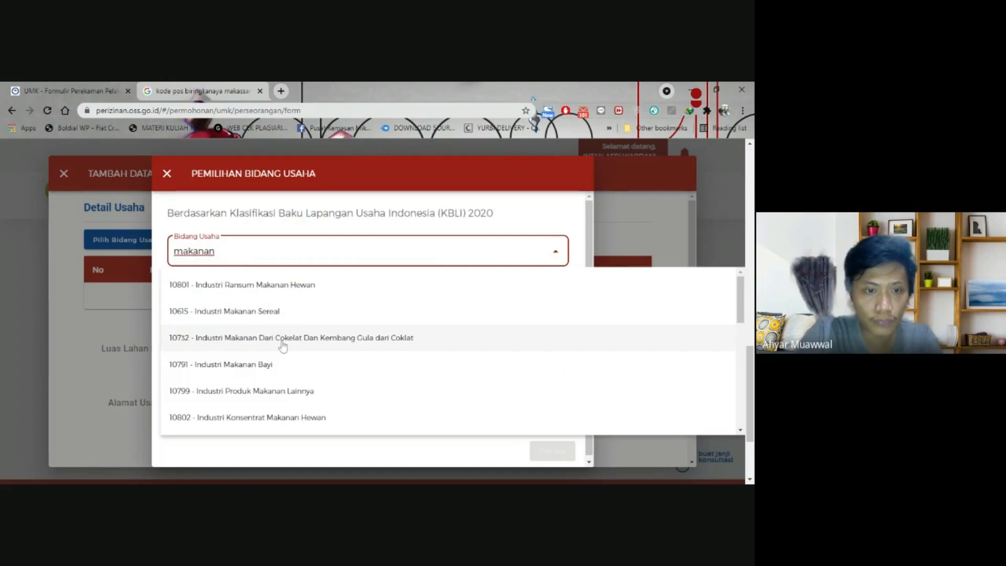
scroll(280, 387, "down", 1)
scroll(280, 388, "down", 2)
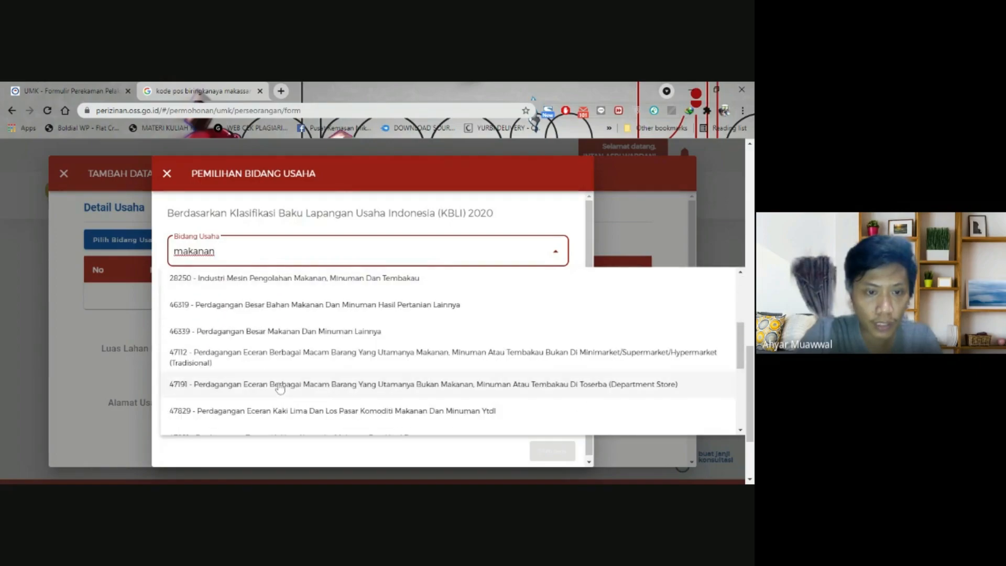
scroll(280, 390, "down", 1)
scroll(280, 399, "down", 1)
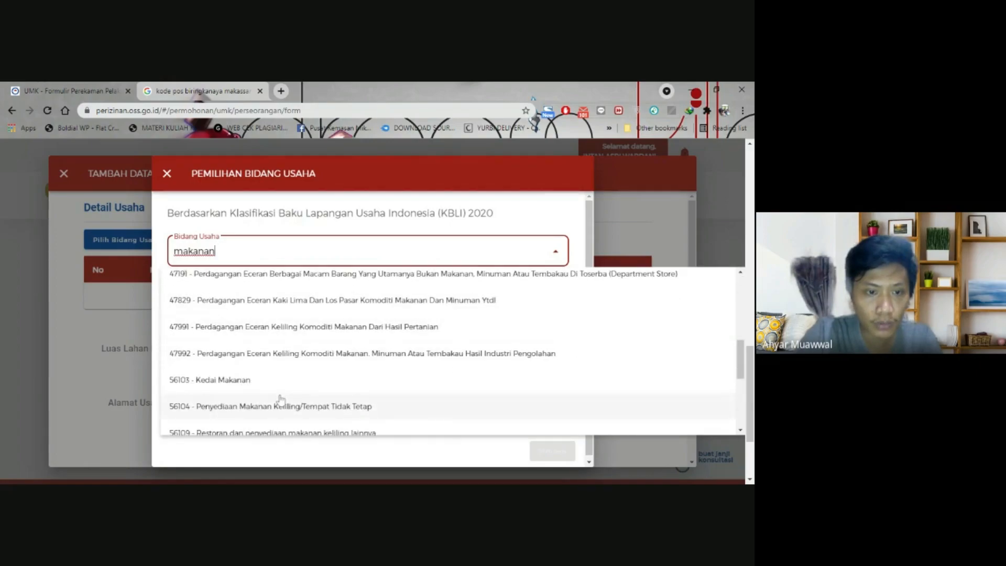
scroll(280, 400, "up", 6)
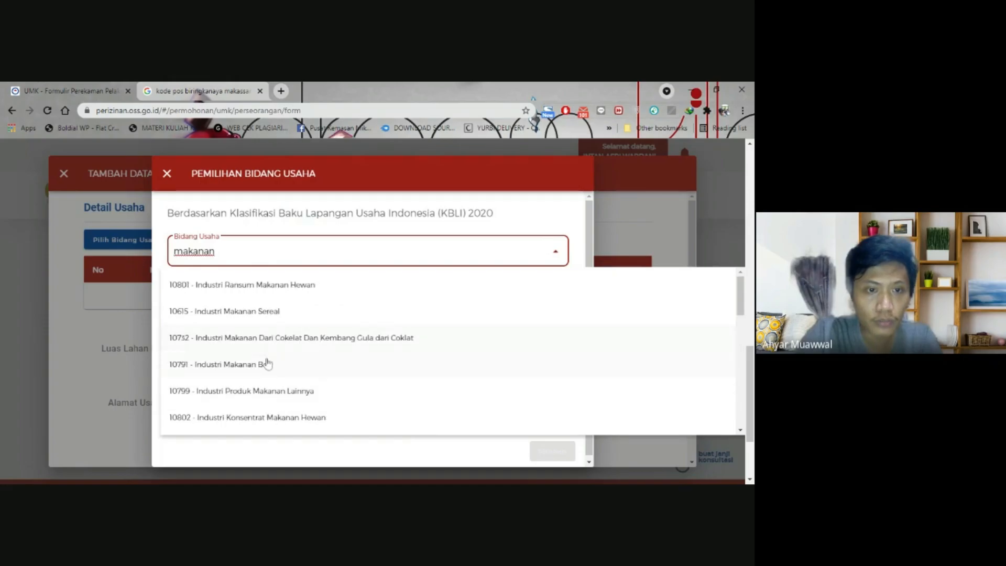
left_click(281, 91)
- Search Google for 'kbli makanan bumbu' and scroll through the results
type("kbli")
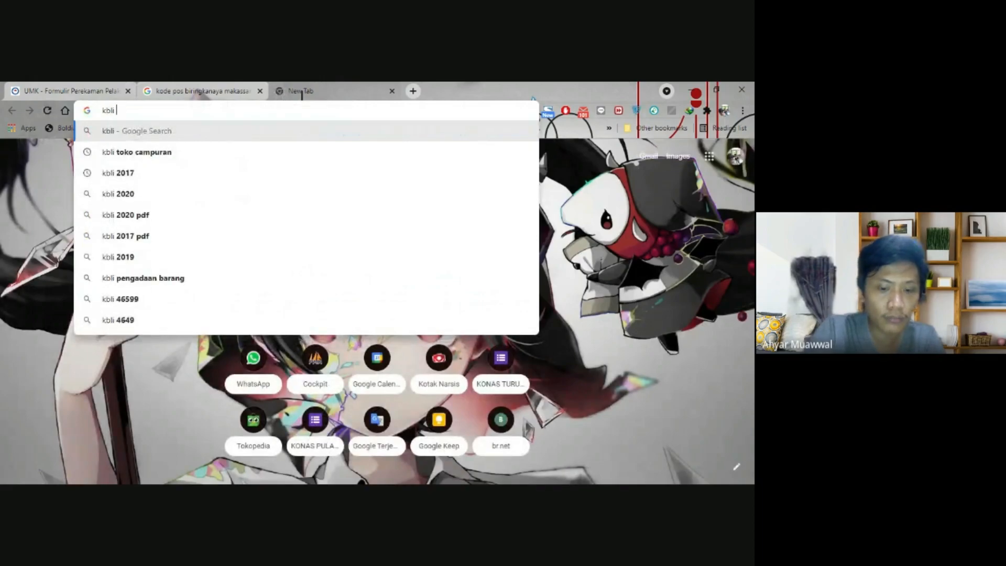
type(" makanan bum")
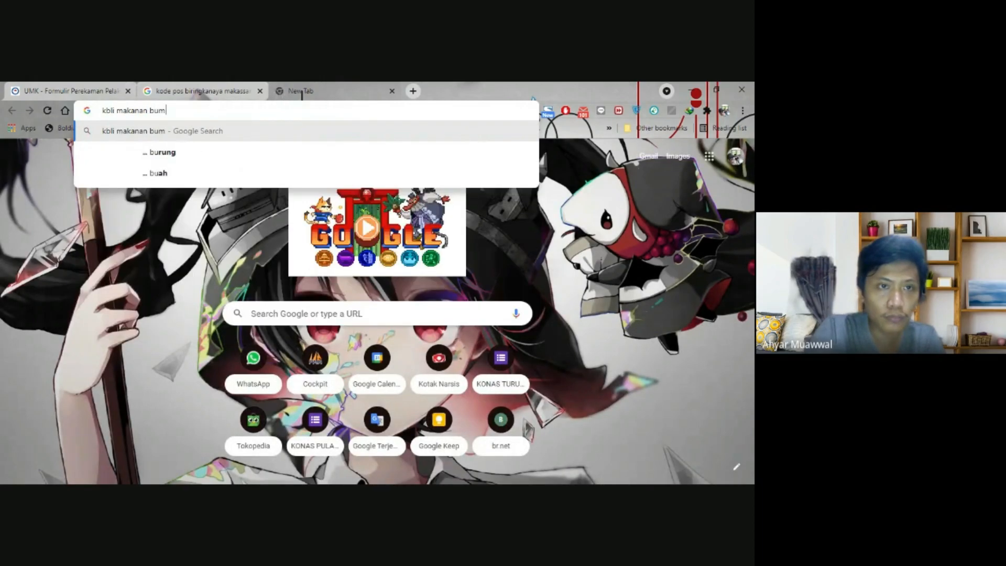
type("bu")
key("Return")
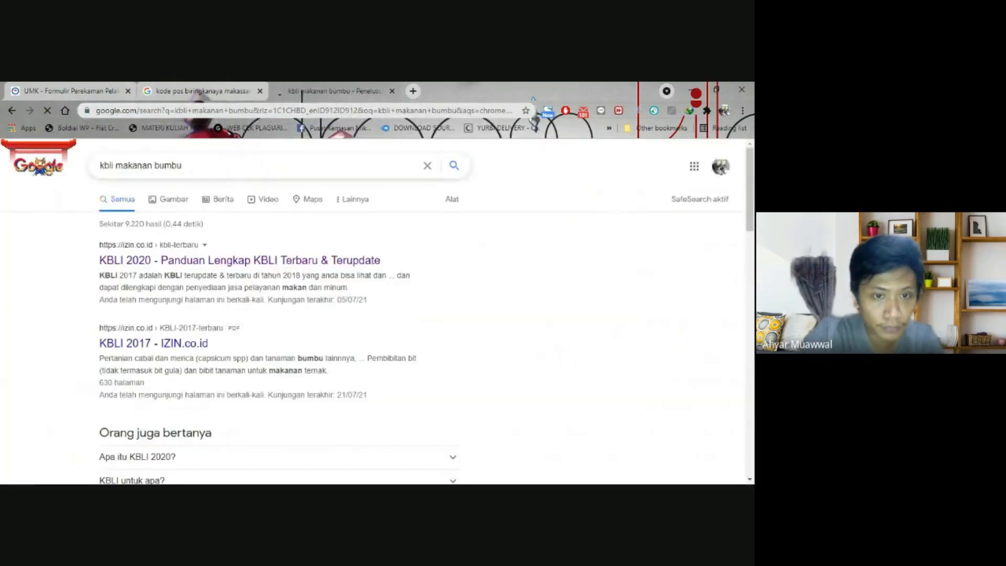
scroll(231, 239, "down", 1)
scroll(229, 240, "down", 4)
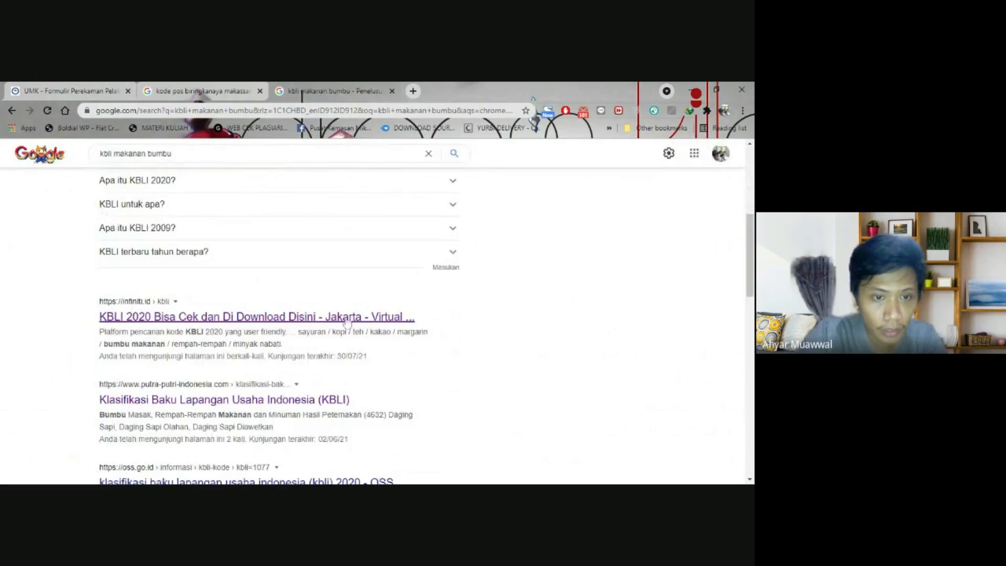
scroll(346, 323, "down", 2)
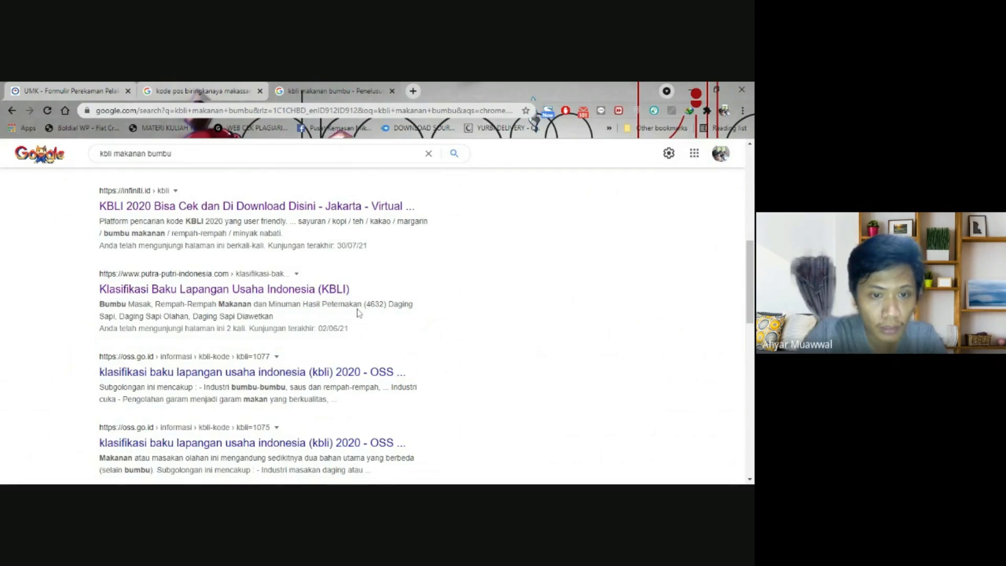
scroll(358, 313, "down", 2)
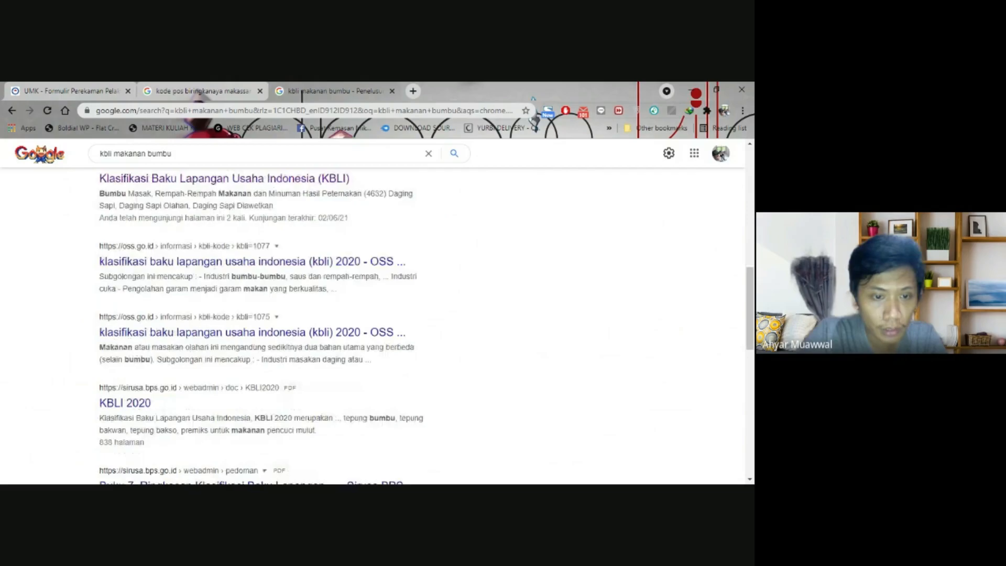
- Back in OSS, replace the Bidang Usaha search text with 4632
left_click(53, 92)
key("ctrl+a")
type("4632")
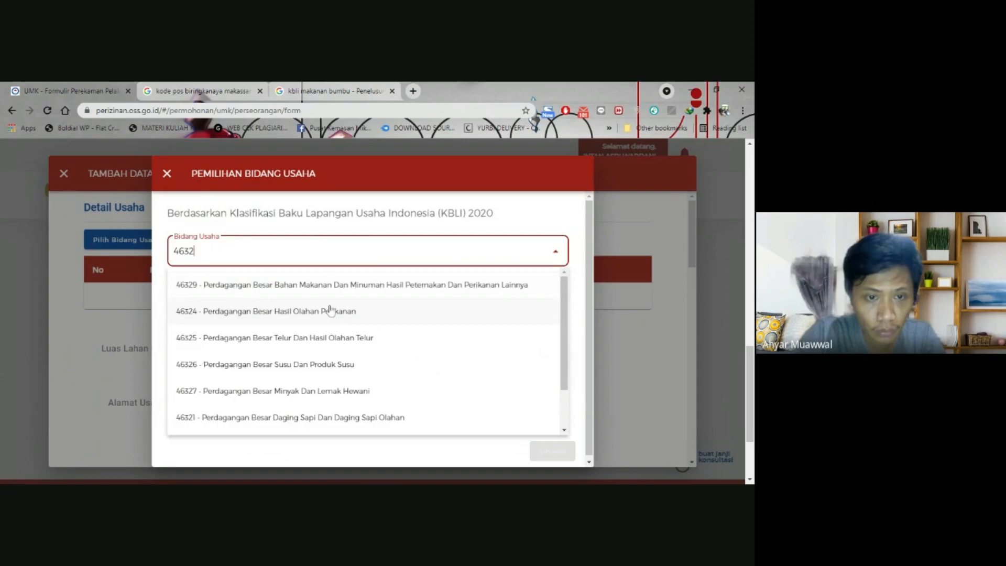
- Search 'makanan' and choose 10799 Industri Produk Makanan Lainnya, then revisit the Google results
scroll(332, 393, "down", 1)
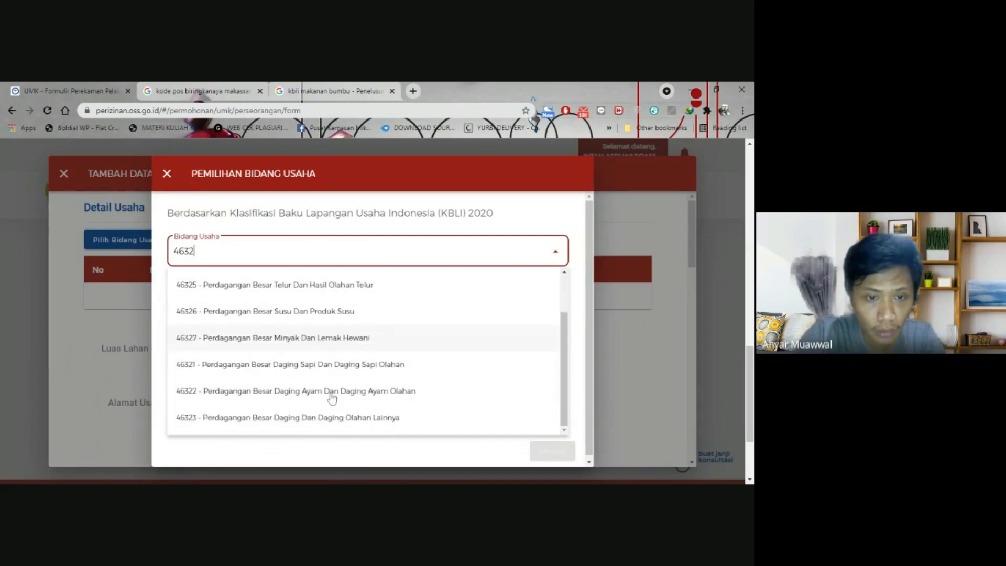
scroll(332, 398, "up", 1)
double_click(186, 252)
type("makanan")
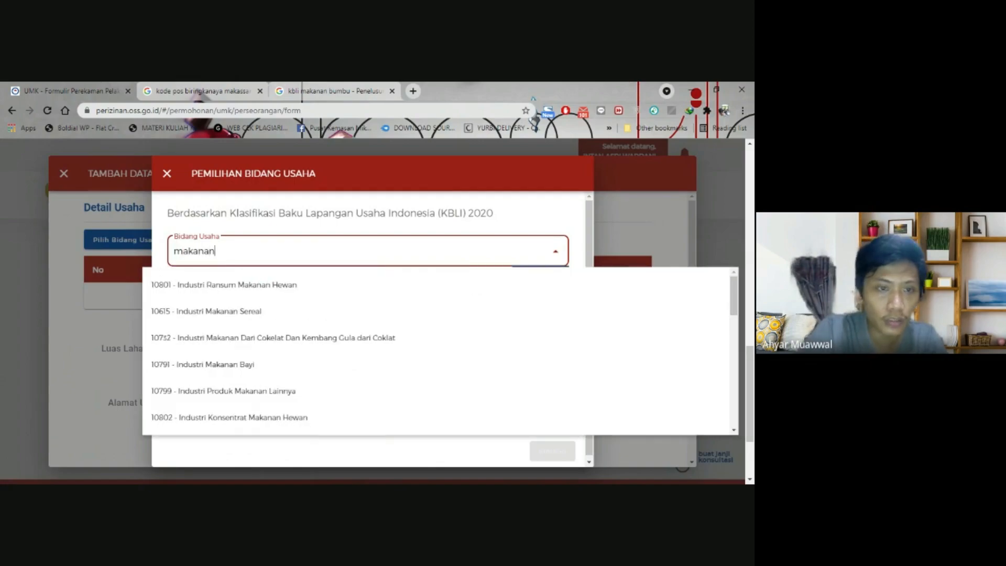
left_click(308, 392)
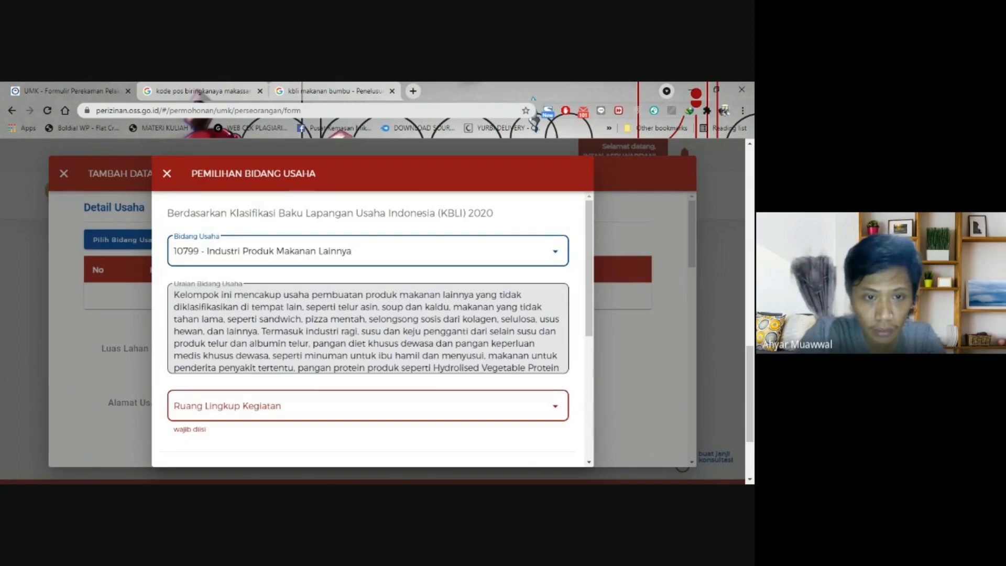
scroll(372, 330, "down", 1)
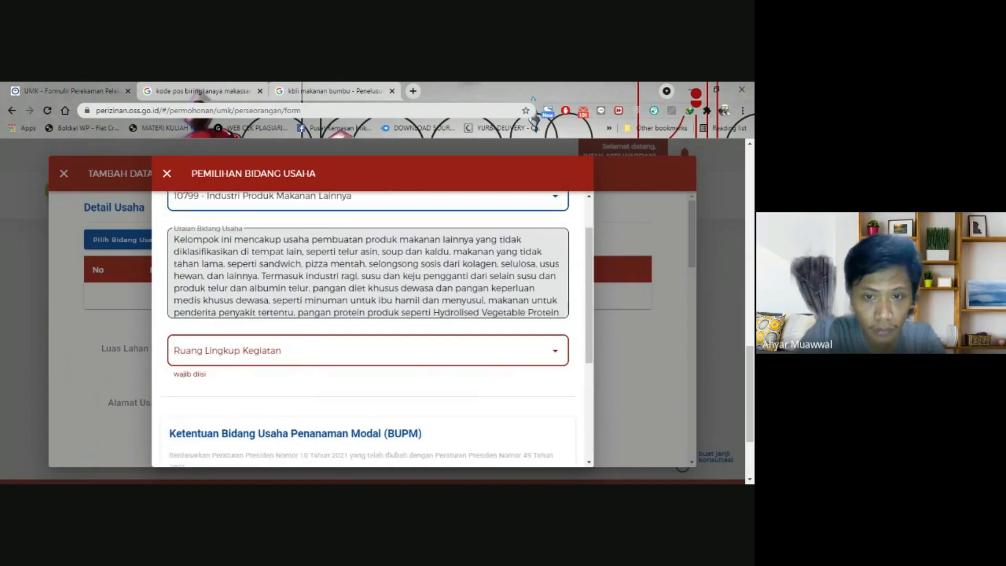
scroll(372, 330, "up", 1)
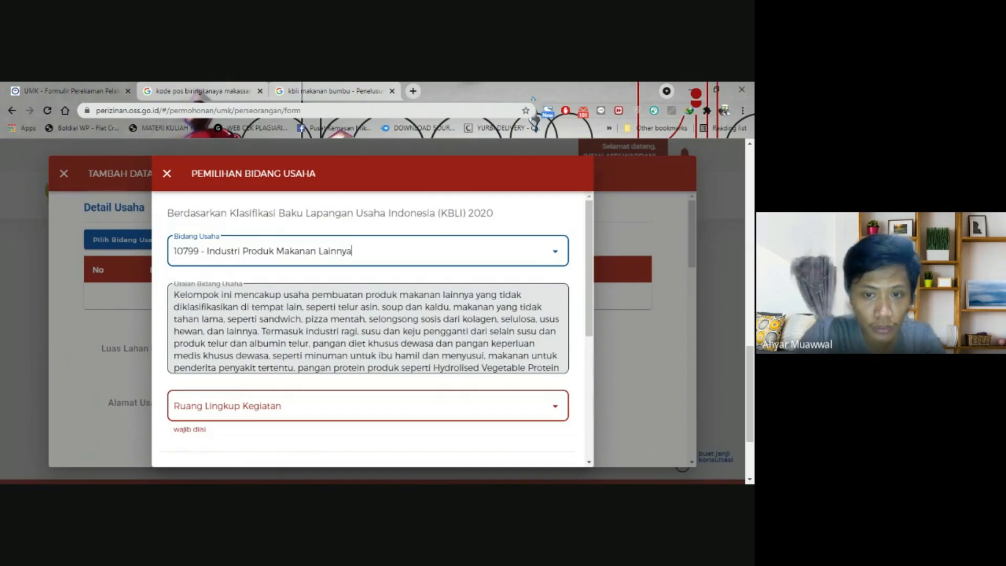
left_click(335, 90)
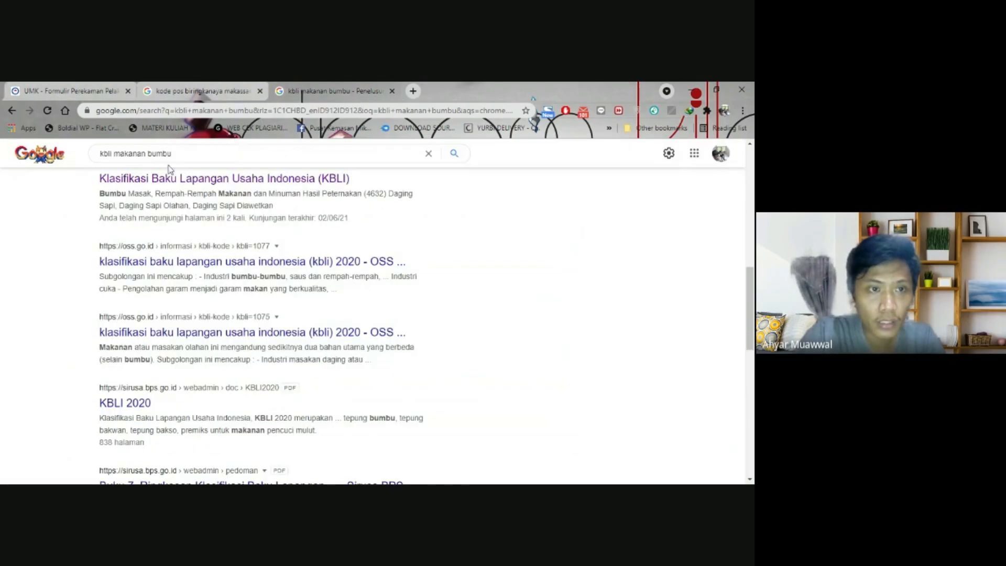
- Search Google for 'kode kbli bumbu masakan'
scroll(168, 169, "up", 4)
triple_click(136, 153)
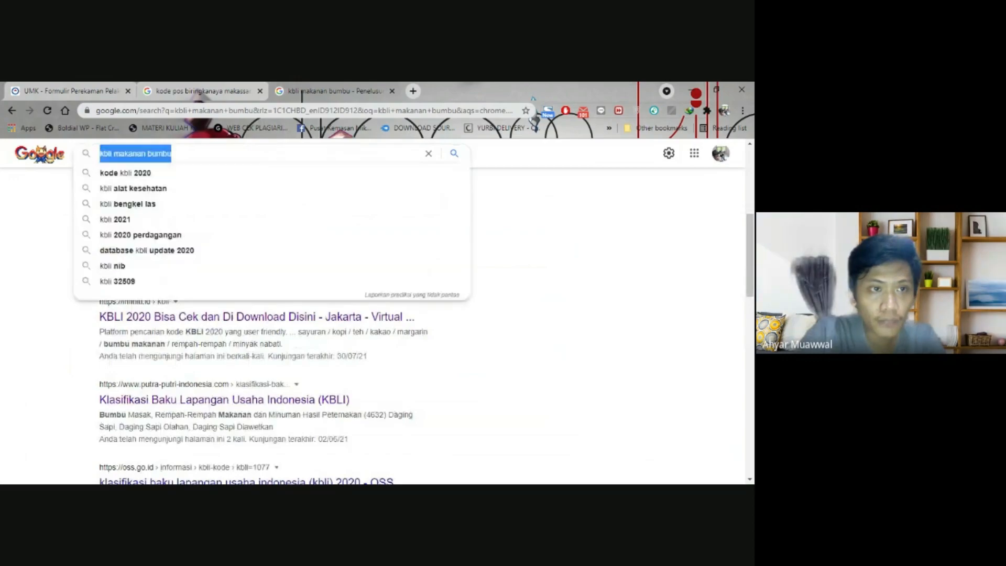
type("kode kbli ")
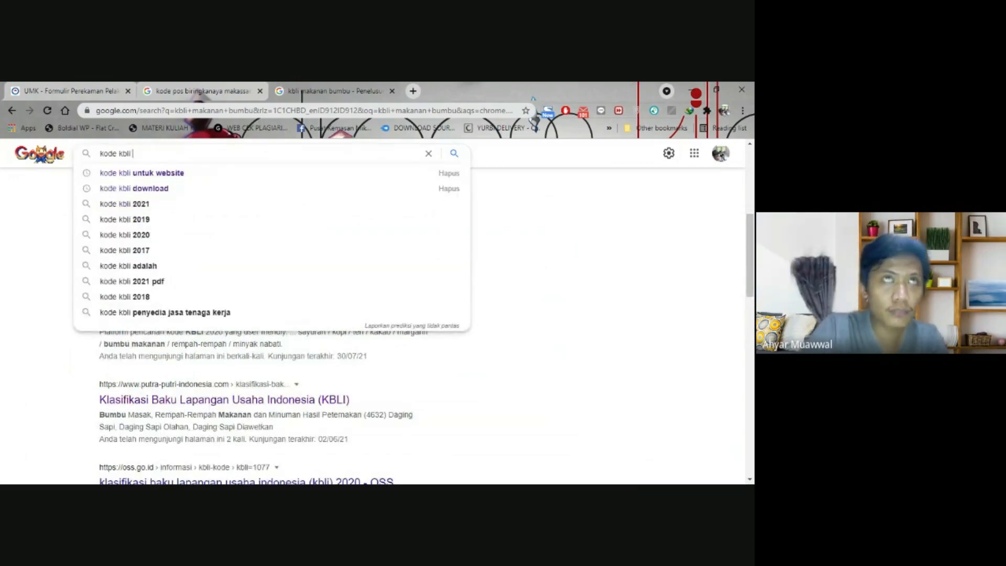
type("bumbu masakan")
key("Return")
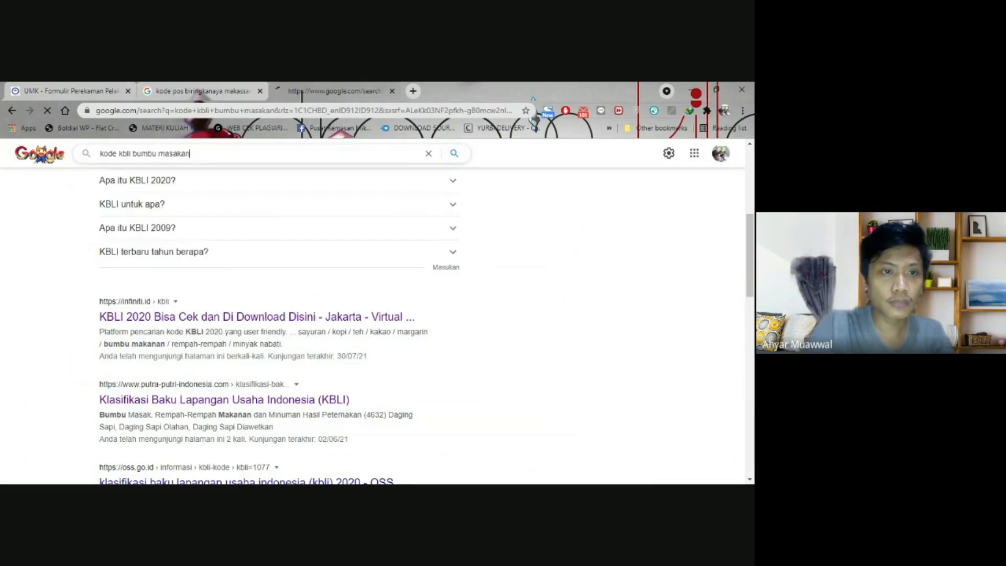
- Open the infiniti.id KBLI 2020 and Klasifikasi Baku Lapangan Usaha results in new tabs
scroll(74, 229, "down", 1)
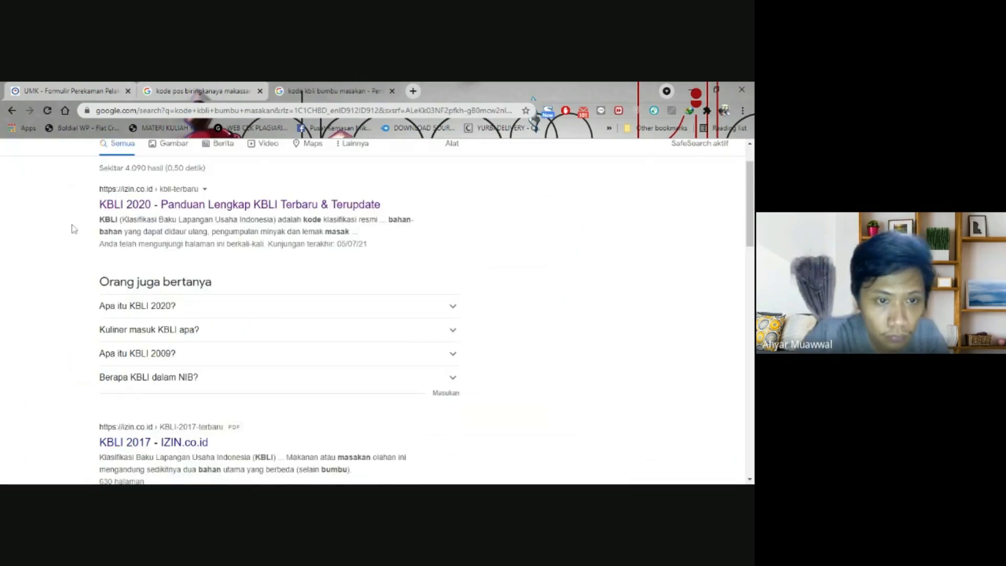
scroll(73, 229, "down", 4)
scroll(74, 229, "down", 1)
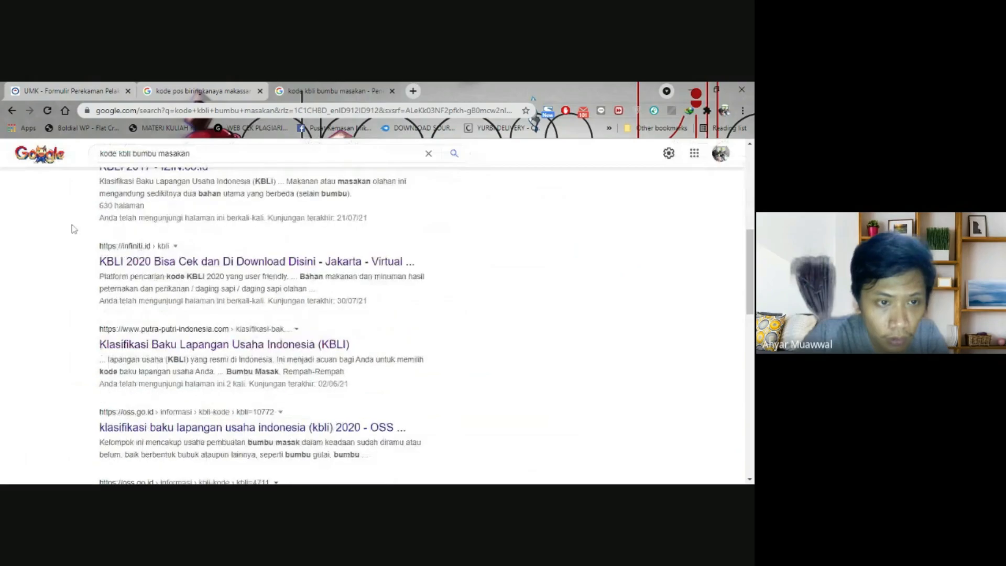
middle_click(194, 265)
middle_click(225, 292)
- Switch to the infiniti.id KBLI 2020 page and dismiss the promo popup
left_click(445, 91)
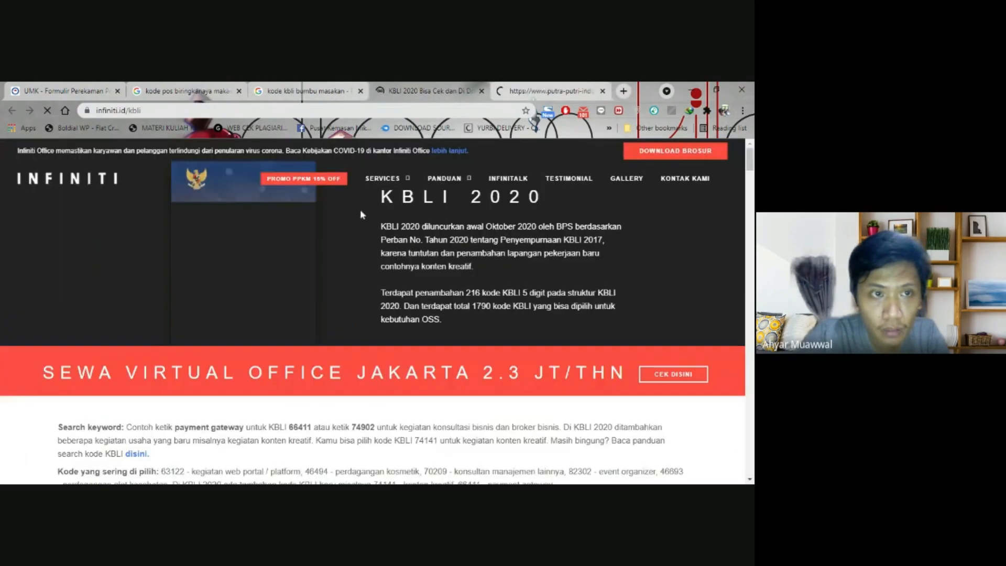
scroll(360, 209, "down", 10)
scroll(361, 262, "down", 3)
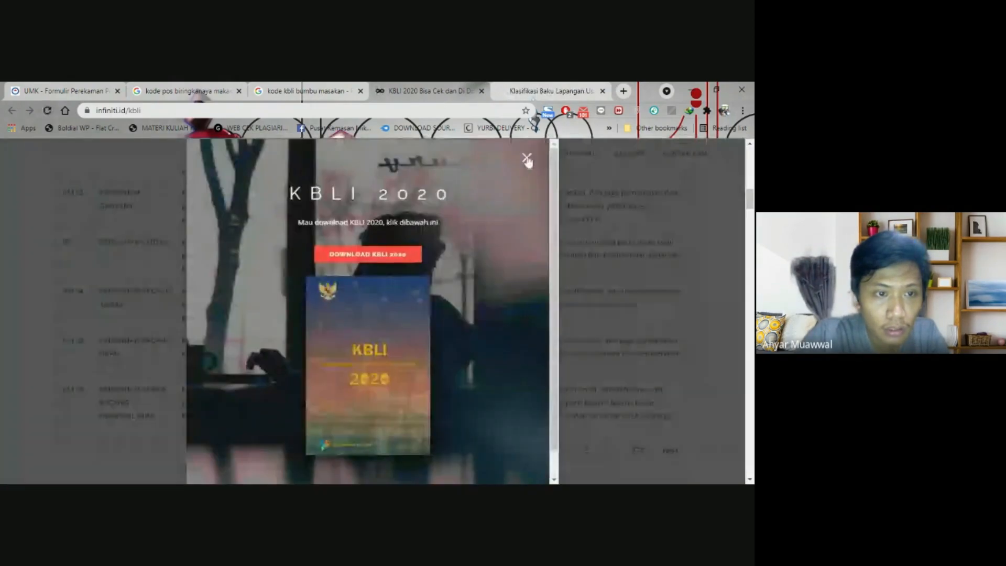
left_click(527, 157)
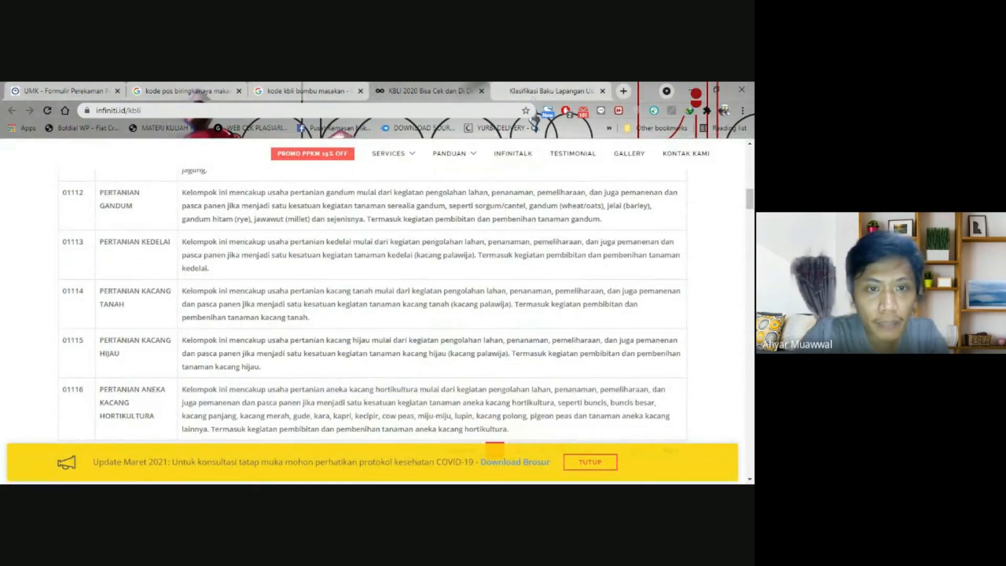
- Filter the KBLI table by 'bumbu' and pick out code 1075 for processed food dishes
scroll(372, 304, "up", 3)
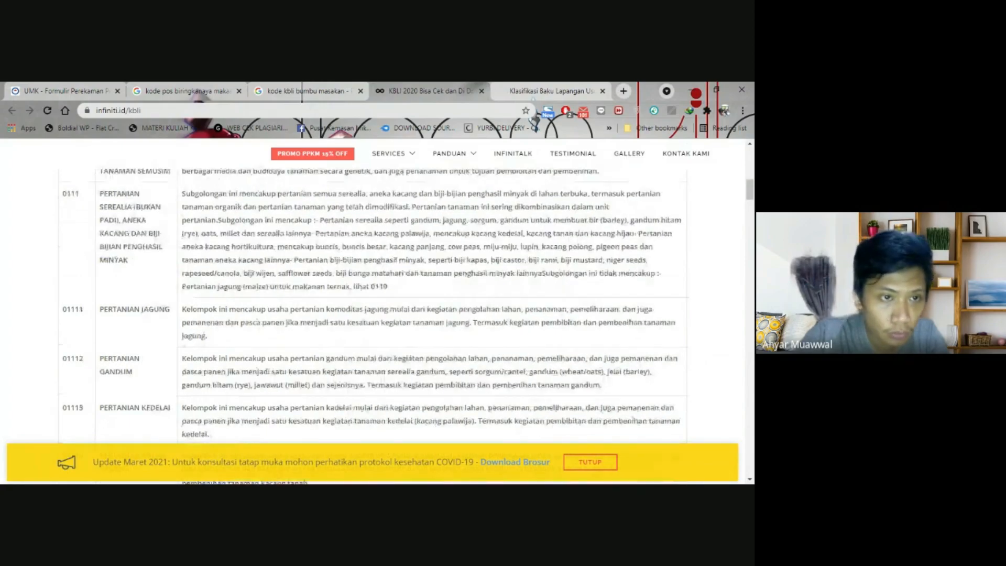
scroll(372, 304, "up", 1)
scroll(372, 304, "up", 3)
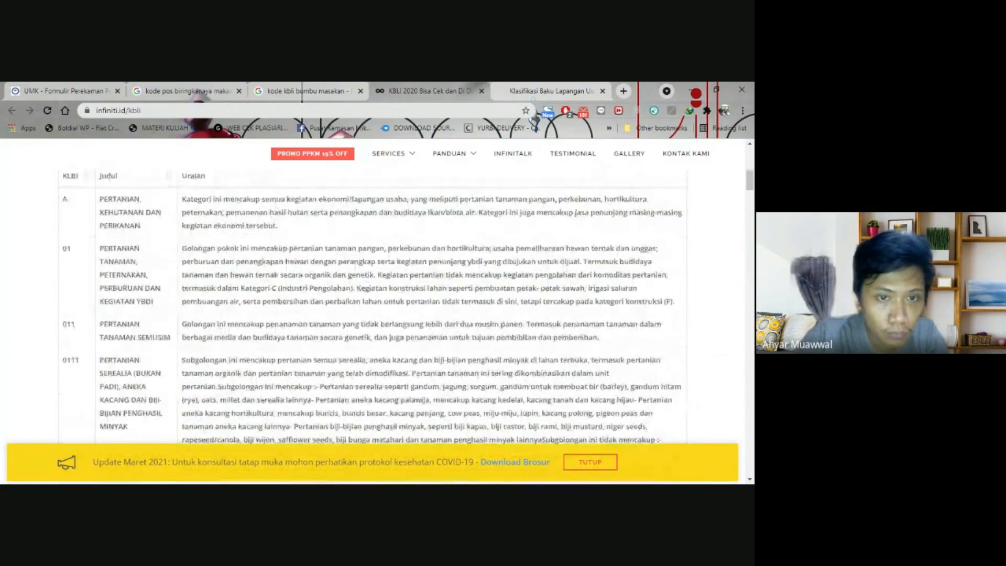
type("bumbu")
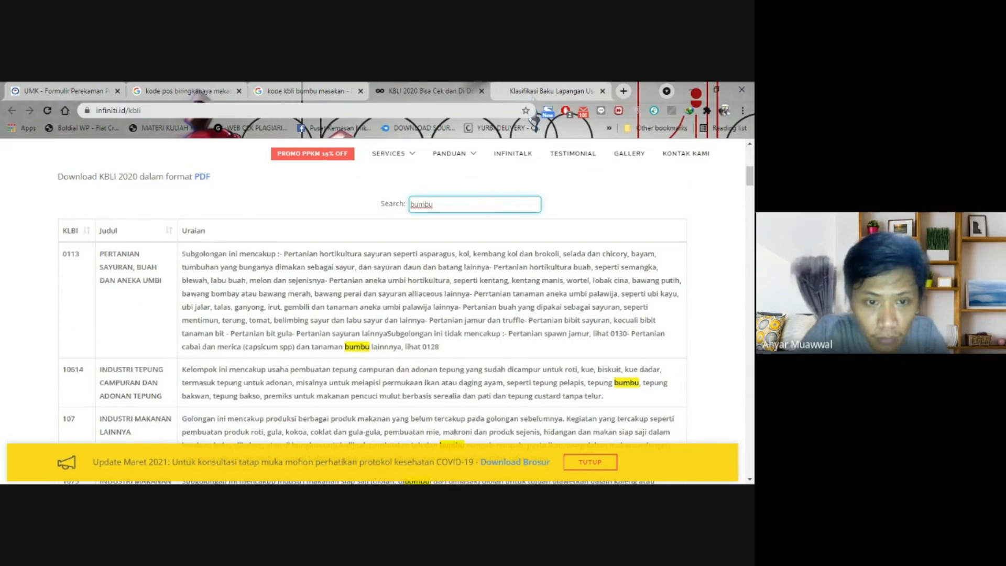
scroll(372, 315, "down", 1)
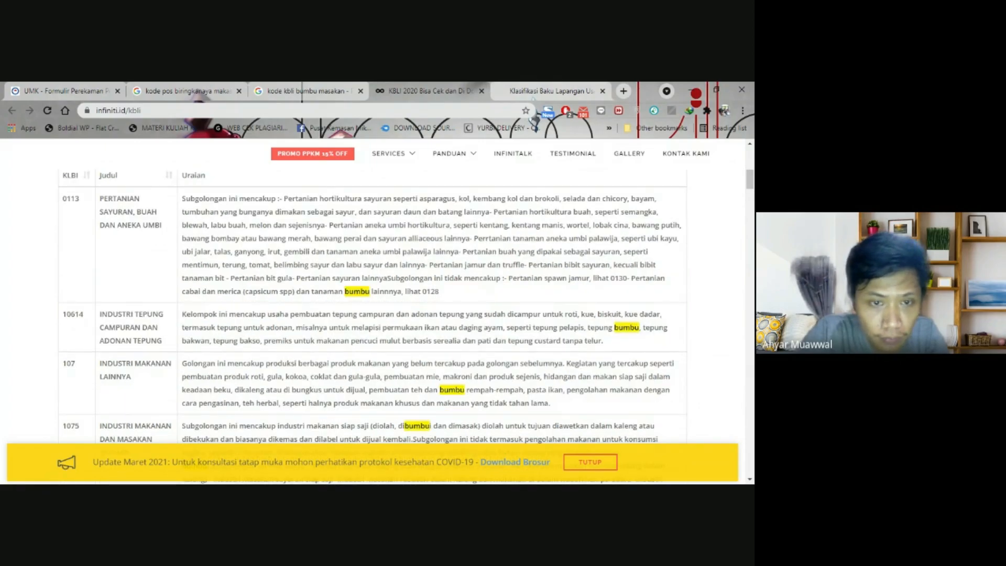
double_click(431, 291)
scroll(181, 358, "down", 2)
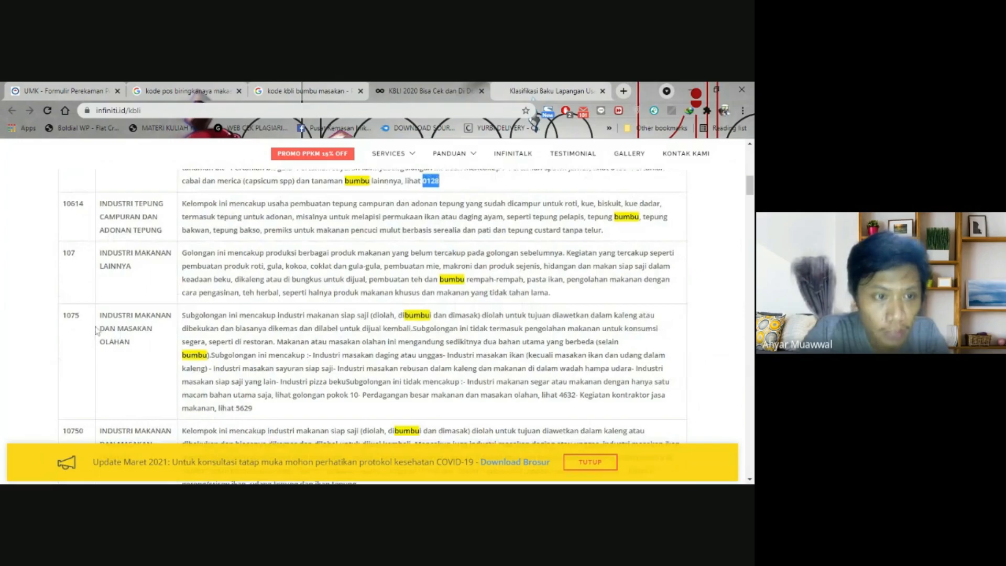
double_click(71, 315)
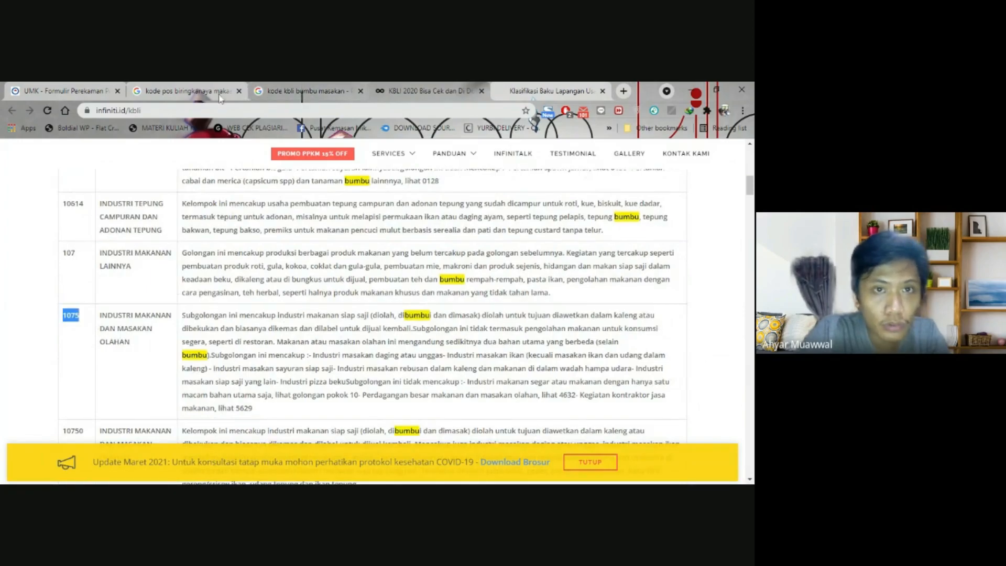
left_click(79, 92)
- Choose business field 10750 Industri Makanan dan Masakan Olahan with activity scope Seluruh
left_click(368, 251)
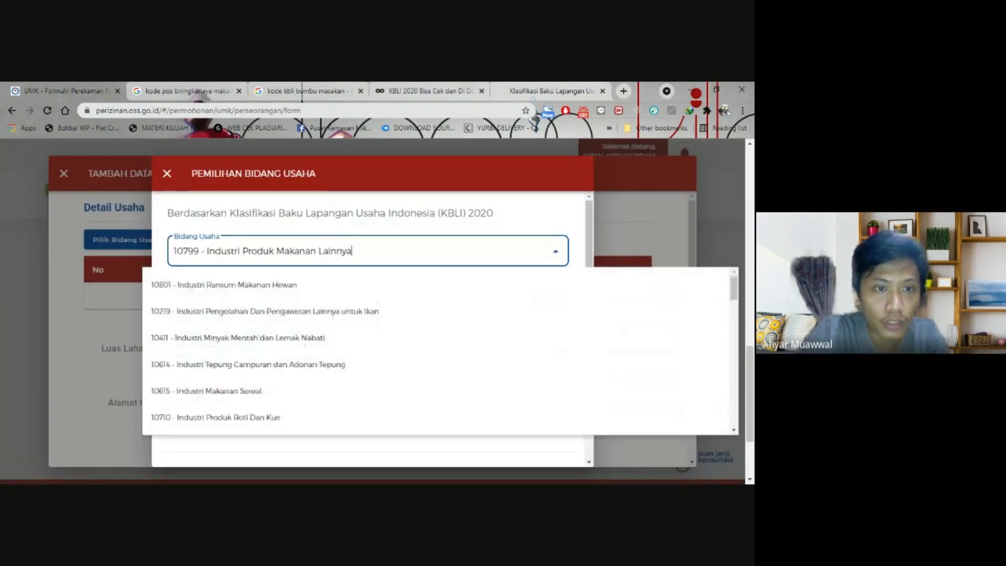
key("ctrl+a")
key("BackSpace")
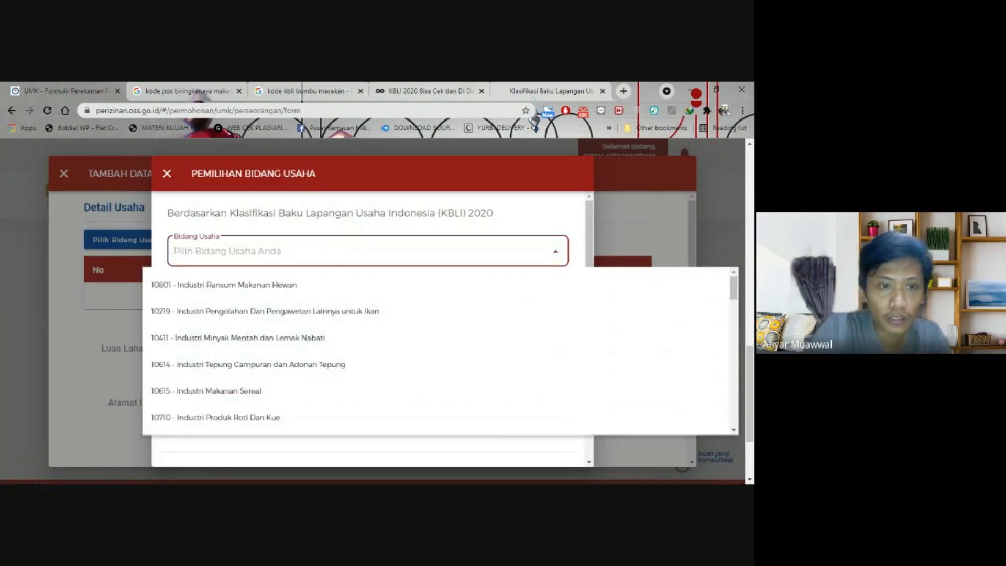
type("1075")
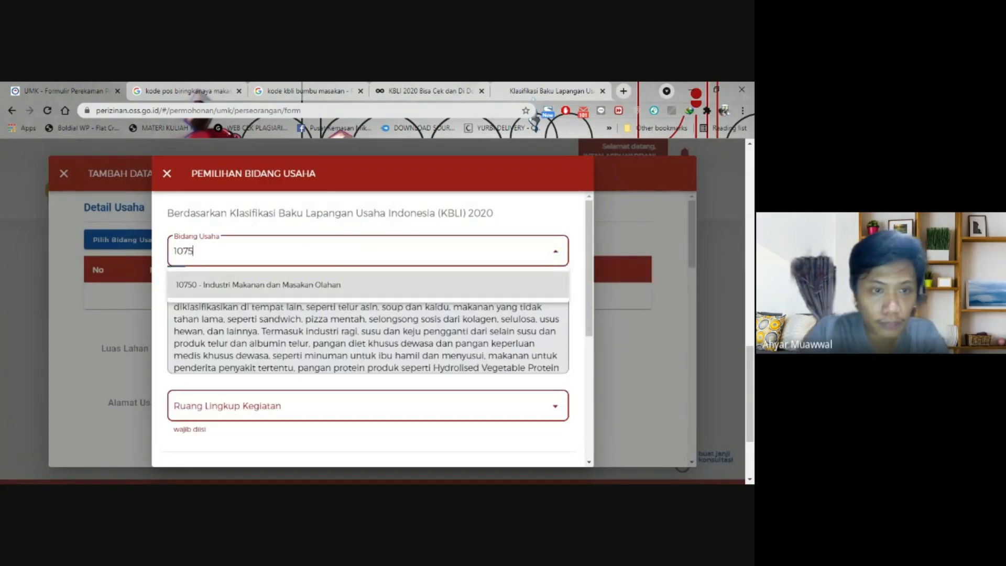
left_click(326, 285)
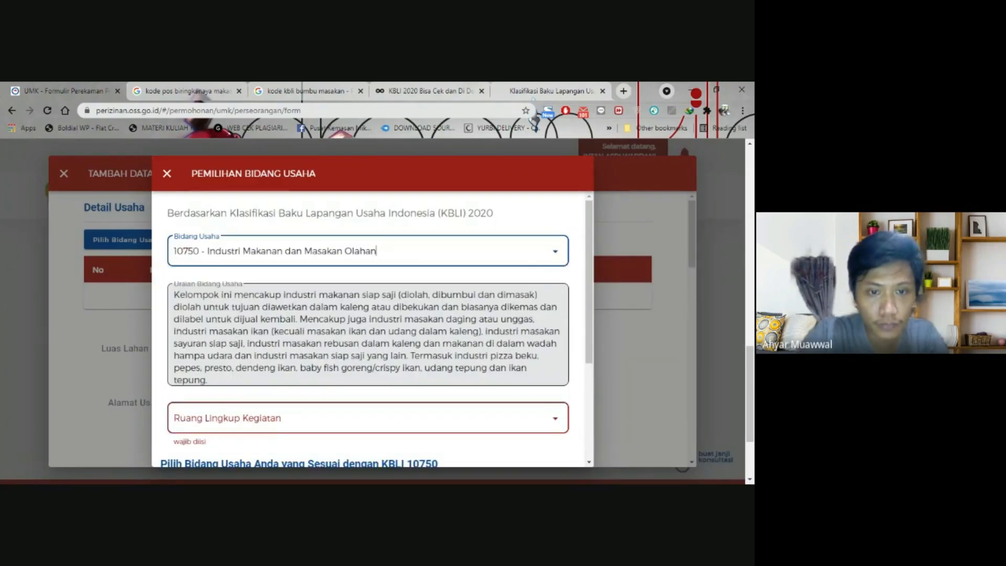
scroll(376, 329, "down", 1)
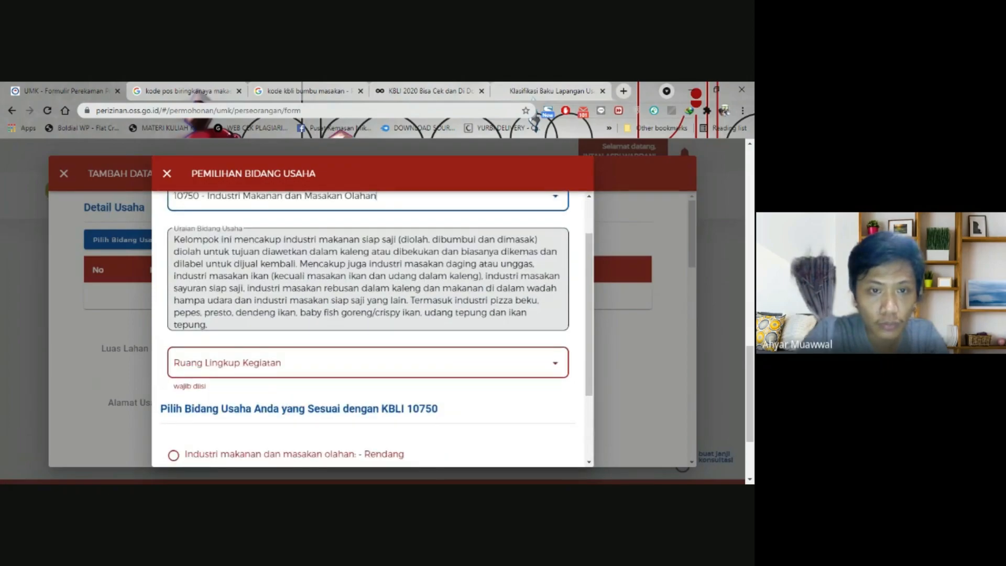
scroll(368, 329, "down", 1)
left_click(368, 307)
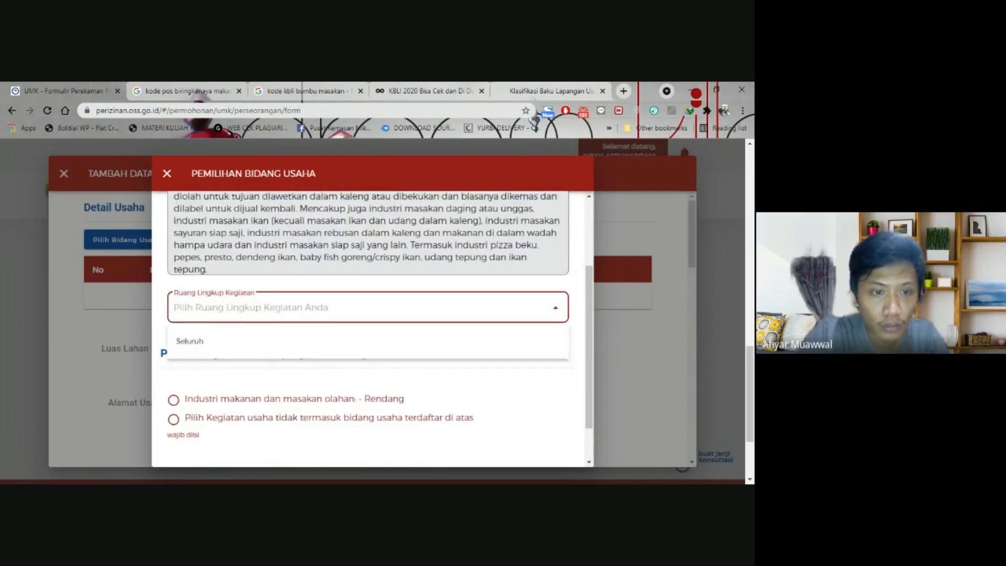
left_click(220, 342)
- Mark the activity as unlisted, describe it as 'Pembuatan Bumbu Pecel', and save
scroll(234, 338, "down", 1)
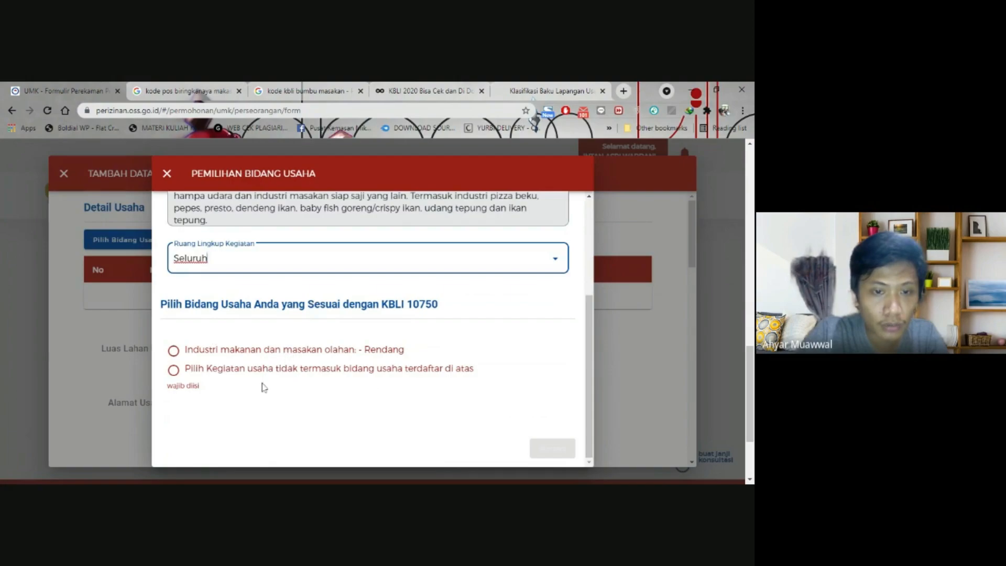
left_click(271, 368)
scroll(257, 375, "down", 1)
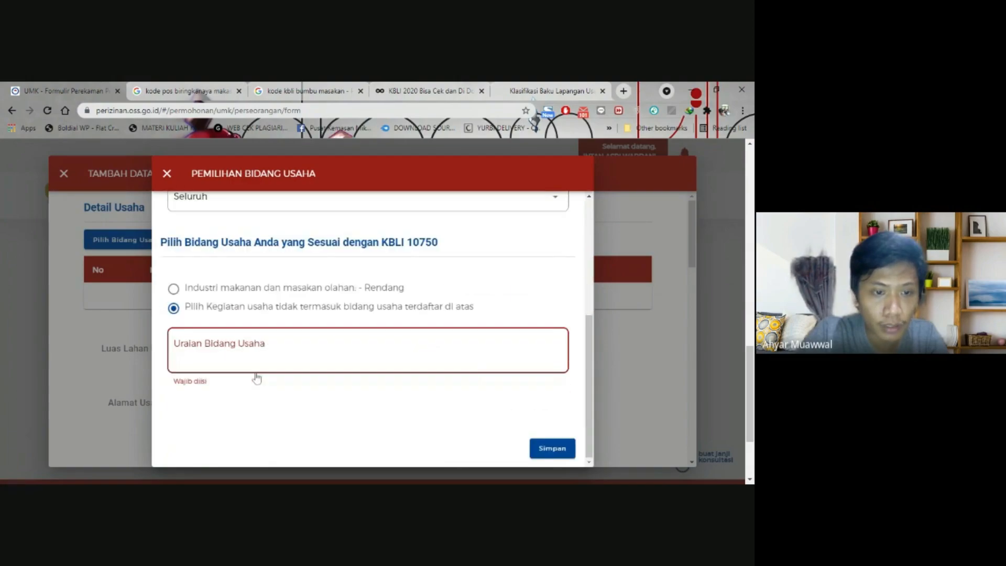
left_click(257, 370)
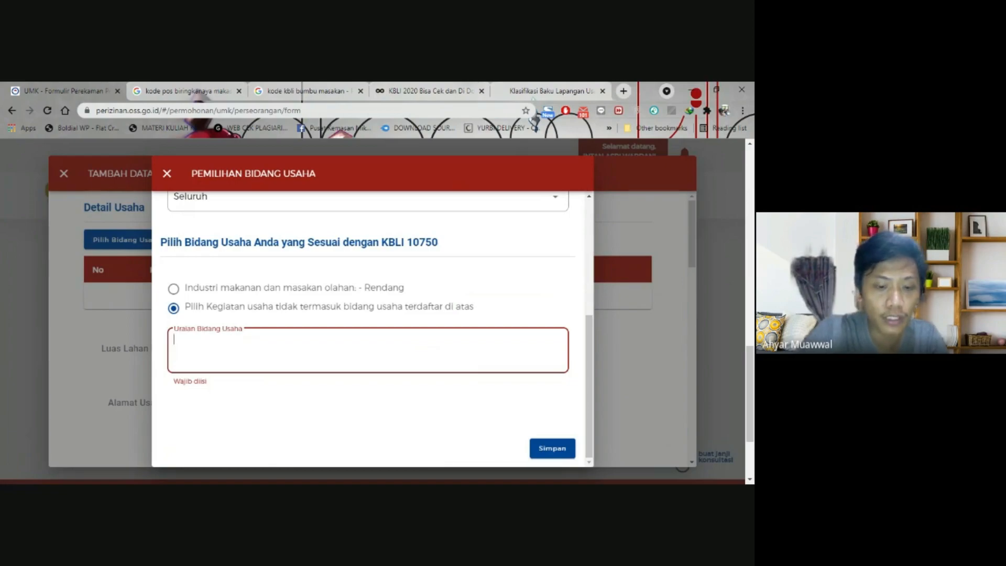
type("Pembuatan ")
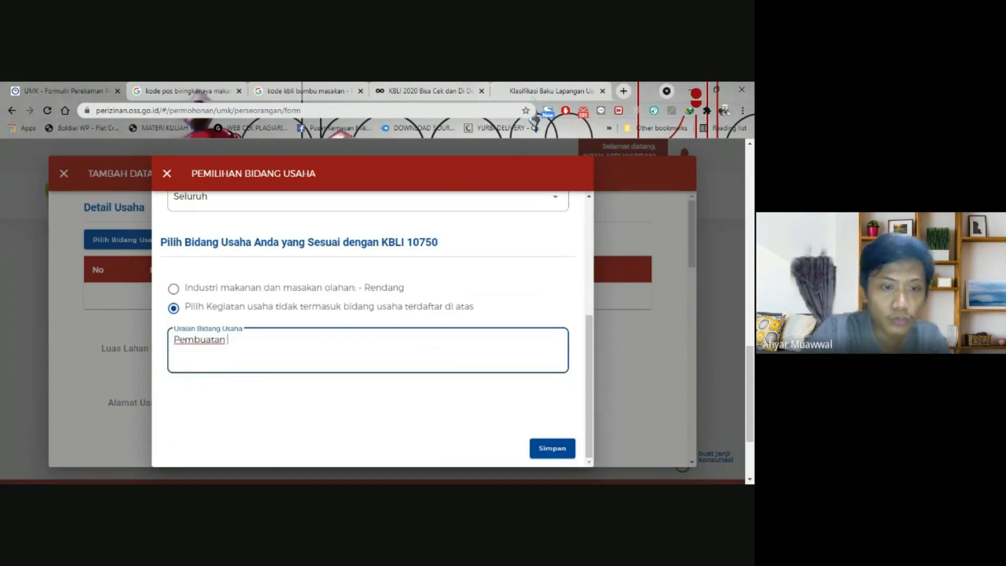
type("Byuumbu Pecel")
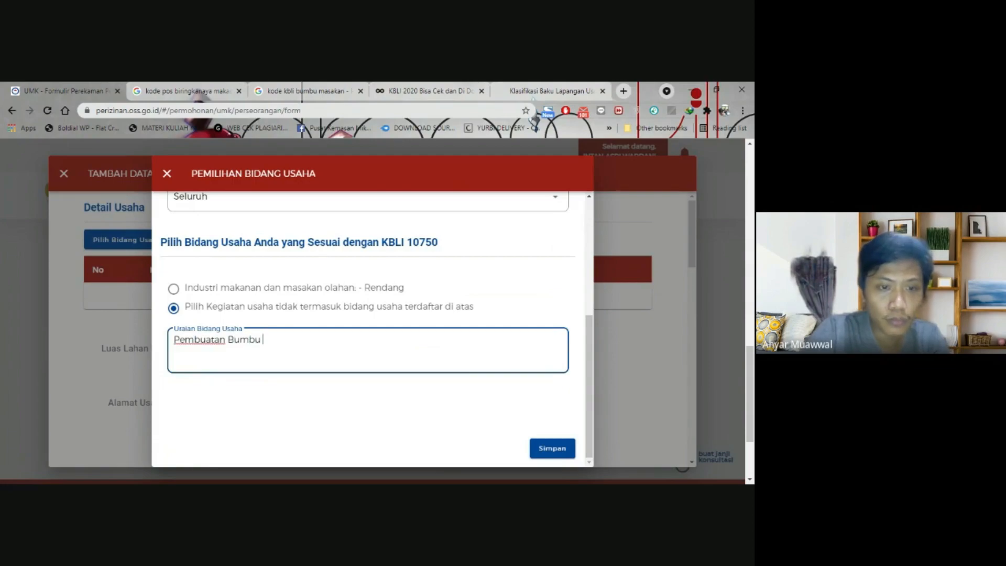
key("alt+Tab")
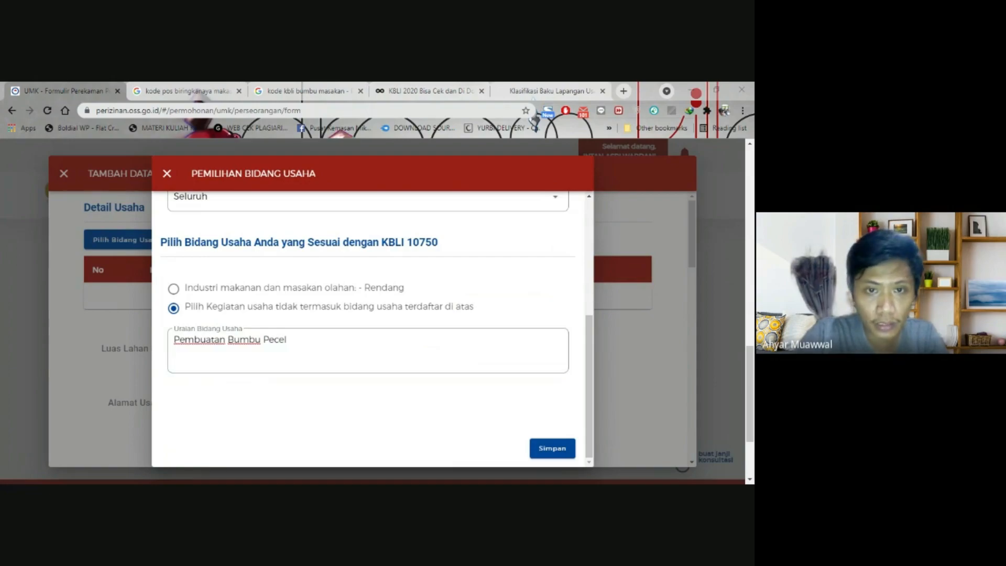
key("alt+Tab")
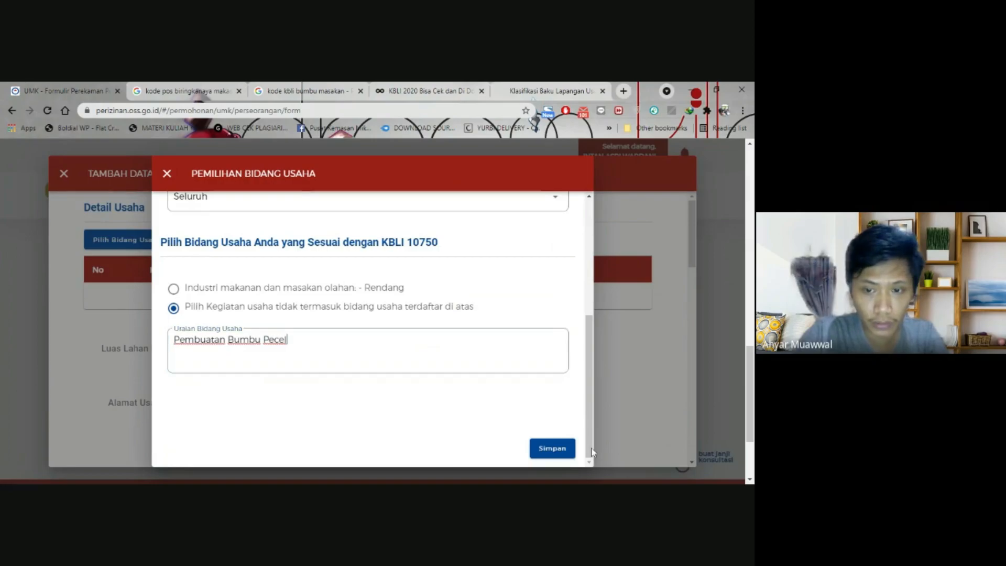
left_click(550, 448)
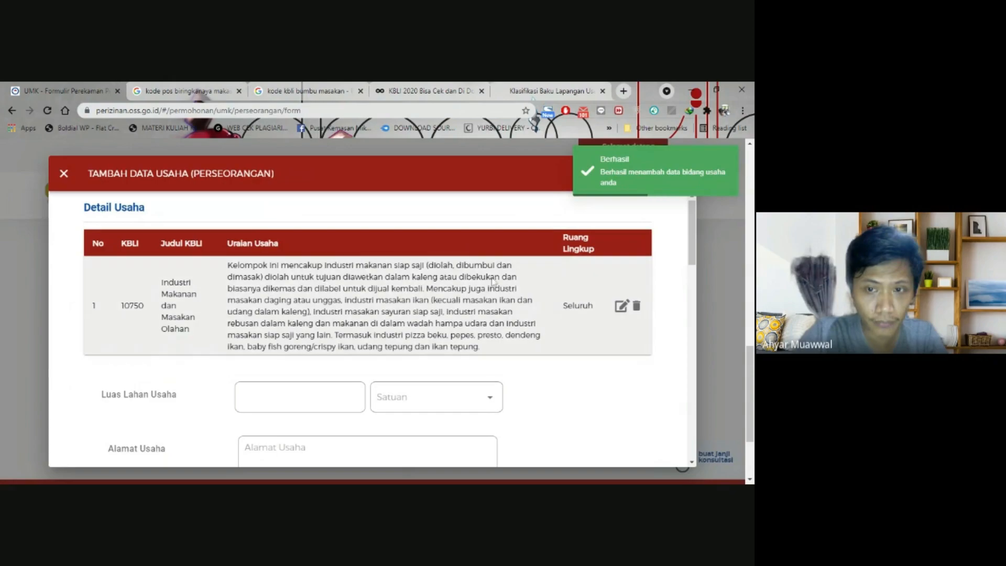
- Set the business land area to 10 M²
scroll(494, 282, "down", 1)
left_click(300, 341)
type("10")
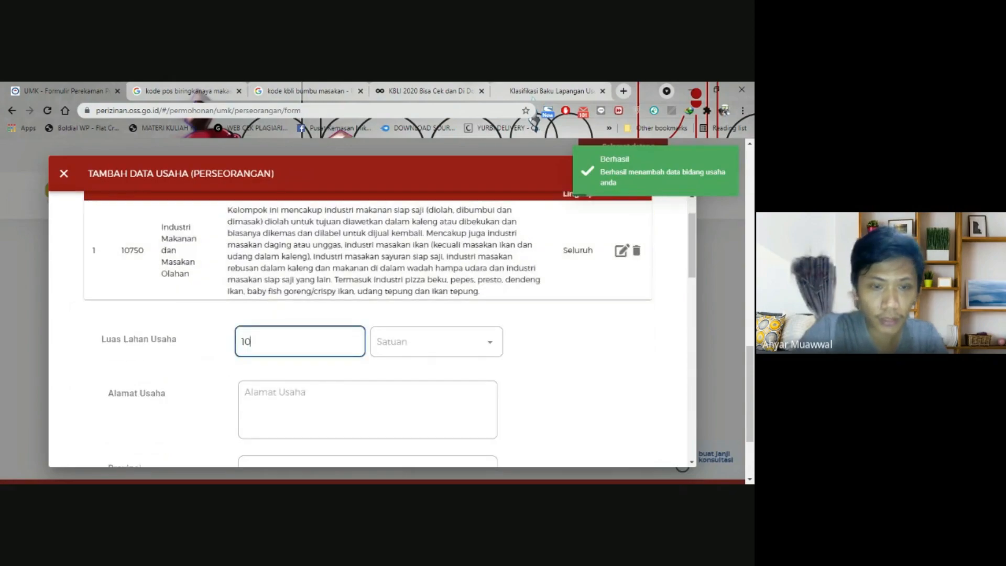
left_click(436, 341)
left_click(420, 400)
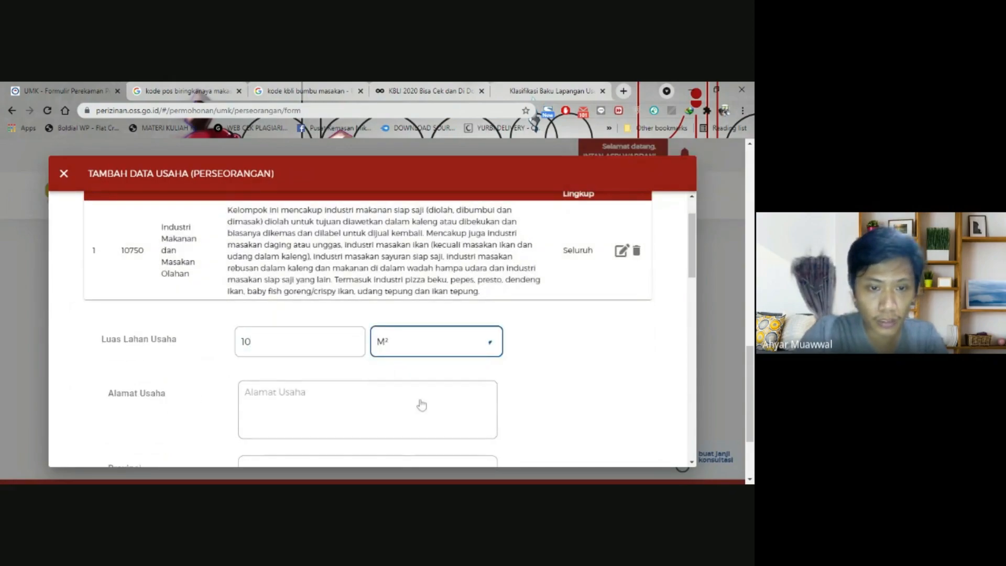
scroll(420, 406, "down", 1)
key("Tab")
- Paste the business address into the address field
key("alt+Tab")
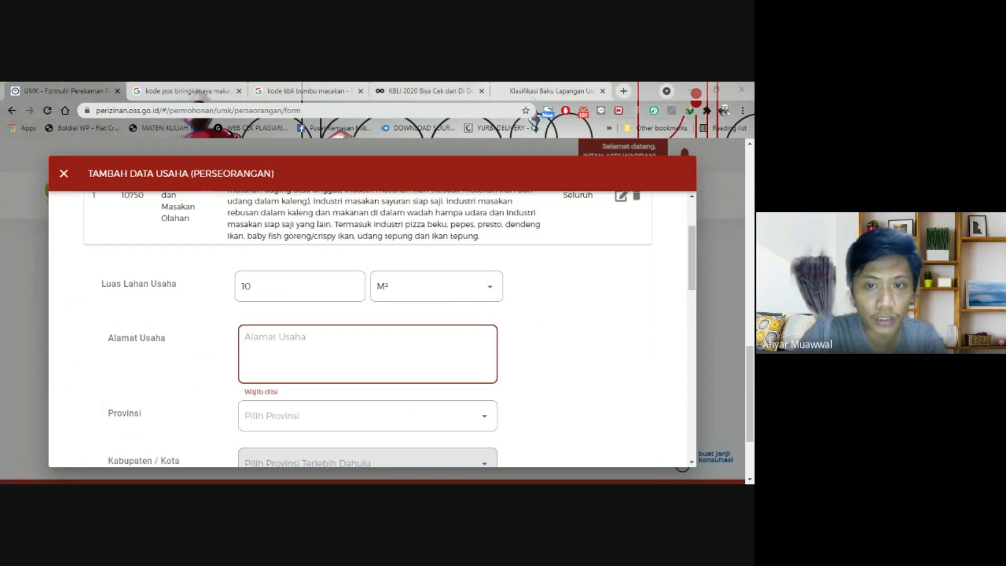
left_click(373, 328)
scroll(200, 339, "down", 2)
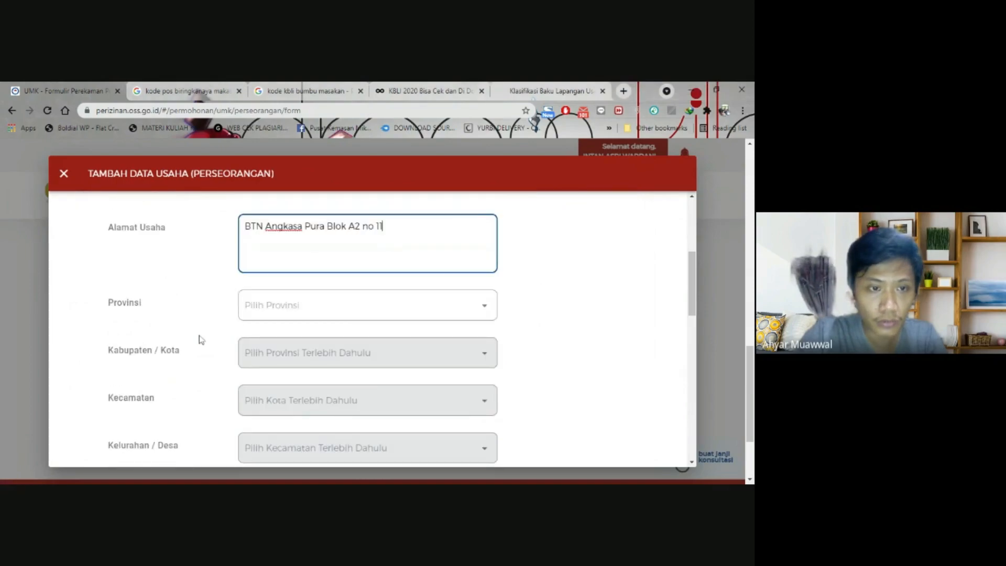
- Set the province to Sulawesi Selatan and the city to Kota Makassar
left_click(304, 293)
type("sul")
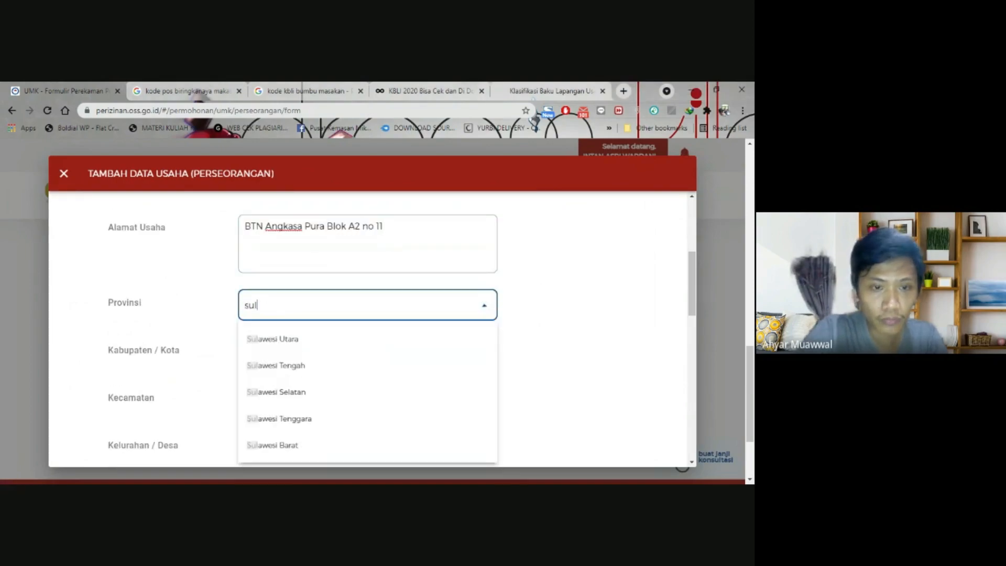
type("awes")
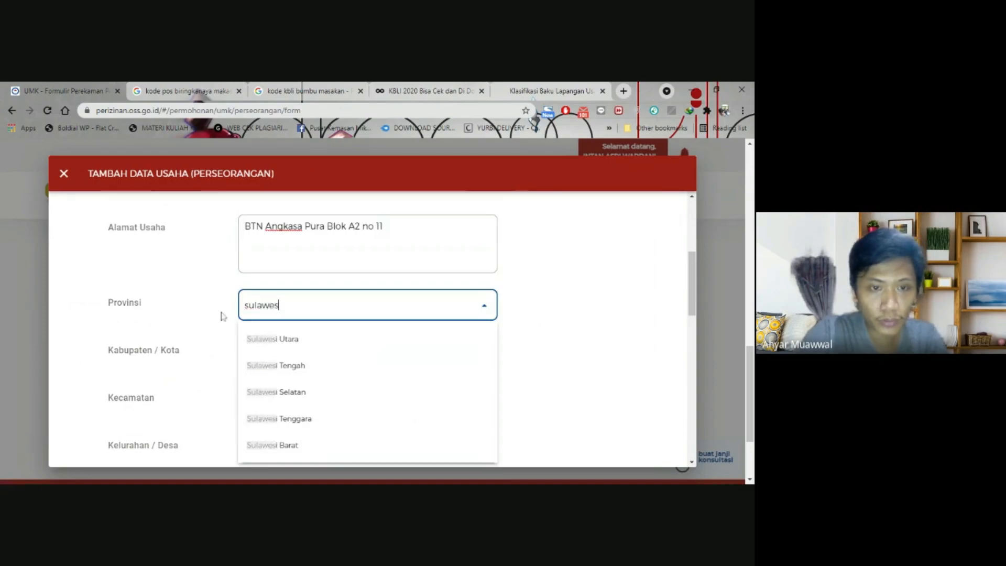
type("i sela")
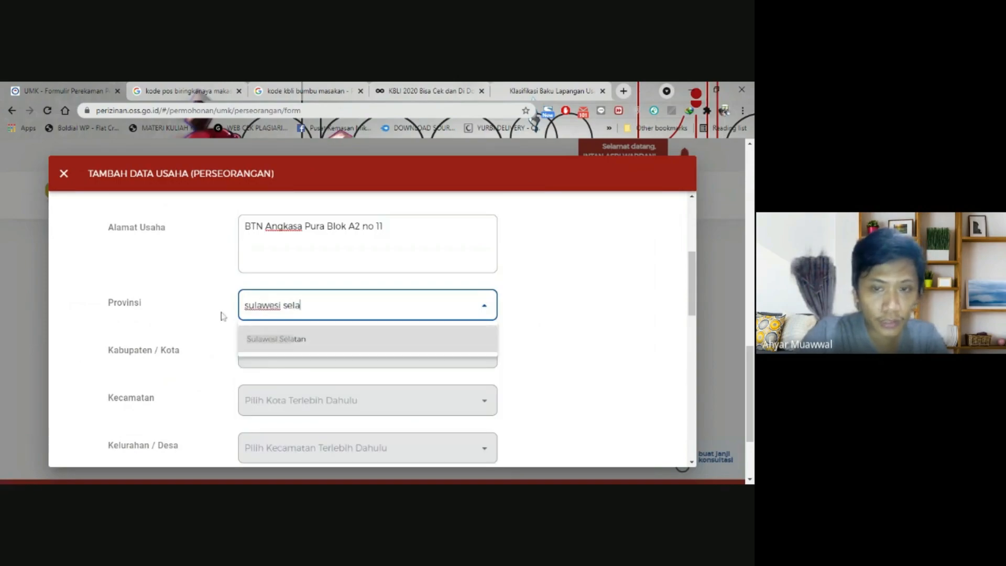
left_click(487, 342)
scroll(207, 301, "down", 2)
left_click(262, 243)
type("makassa")
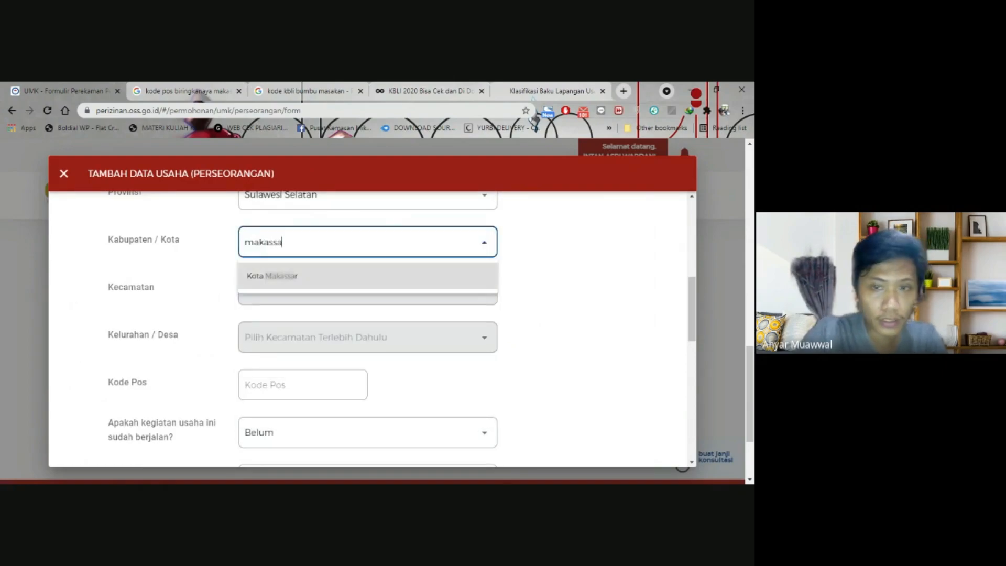
left_click(492, 277)
- Set the district to Biringkanaya and the village to Laikang
left_click(461, 289)
type("birin")
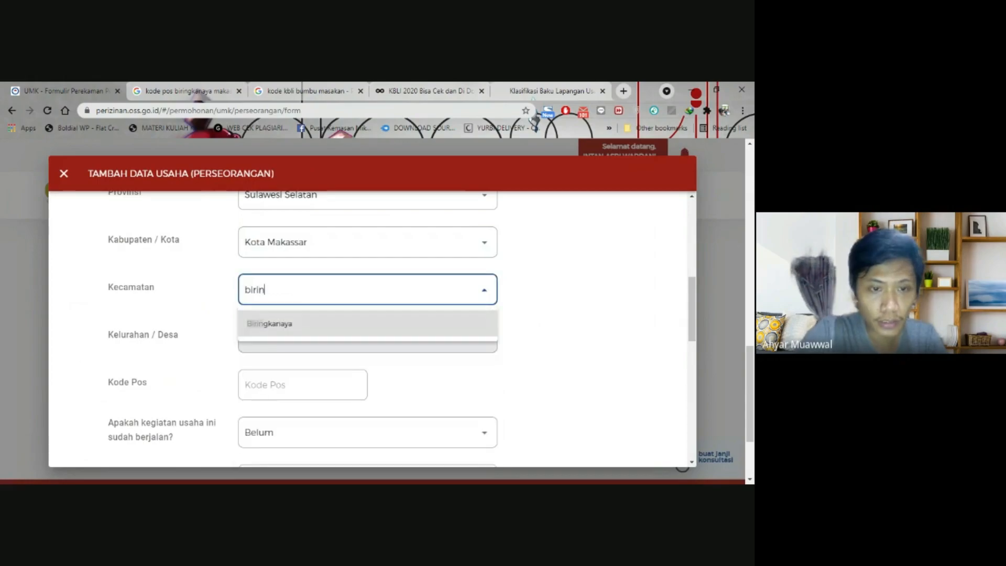
left_click(406, 330)
left_click(407, 336)
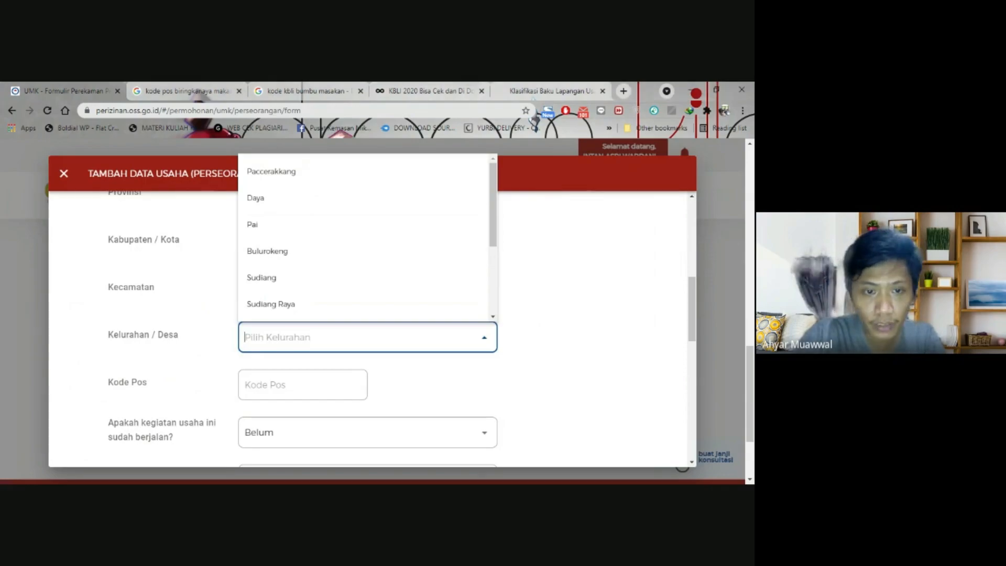
type("laik")
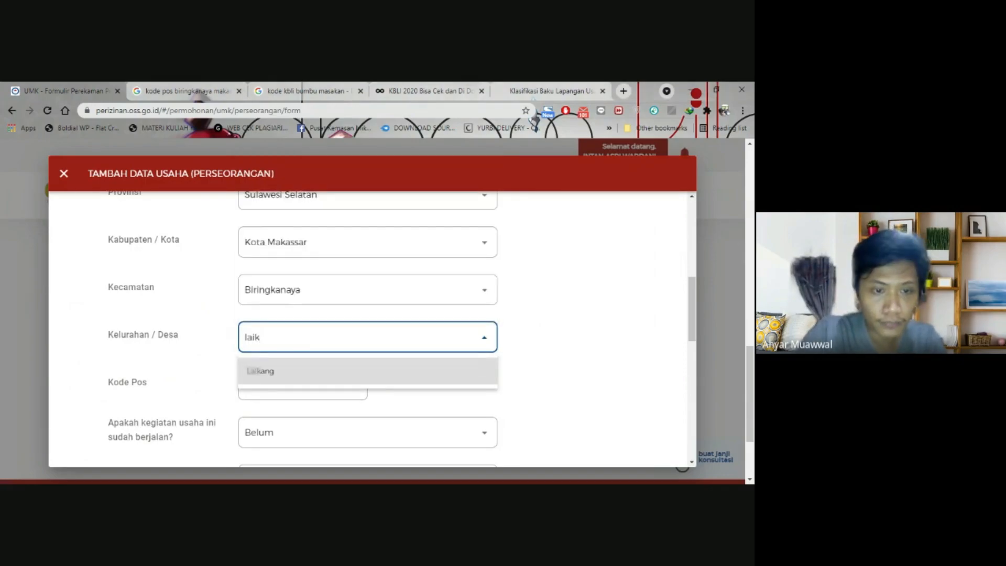
left_click(392, 373)
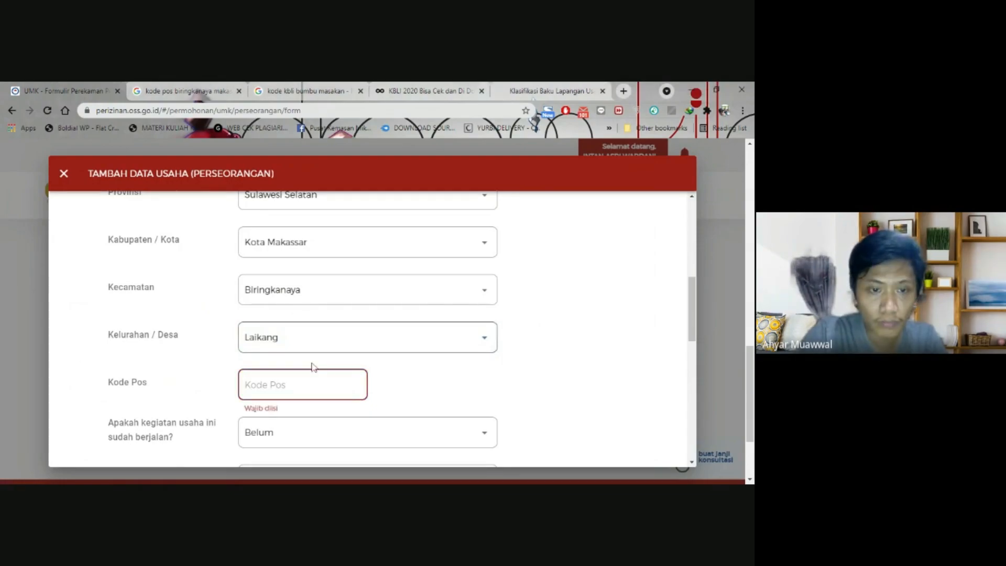
- Paste postal code 90242 into the postal code field
left_click(314, 384)
type("90242")
scroll(314, 384, "down", 3)
- Mark the business as already running (Sudah)
left_click(305, 258)
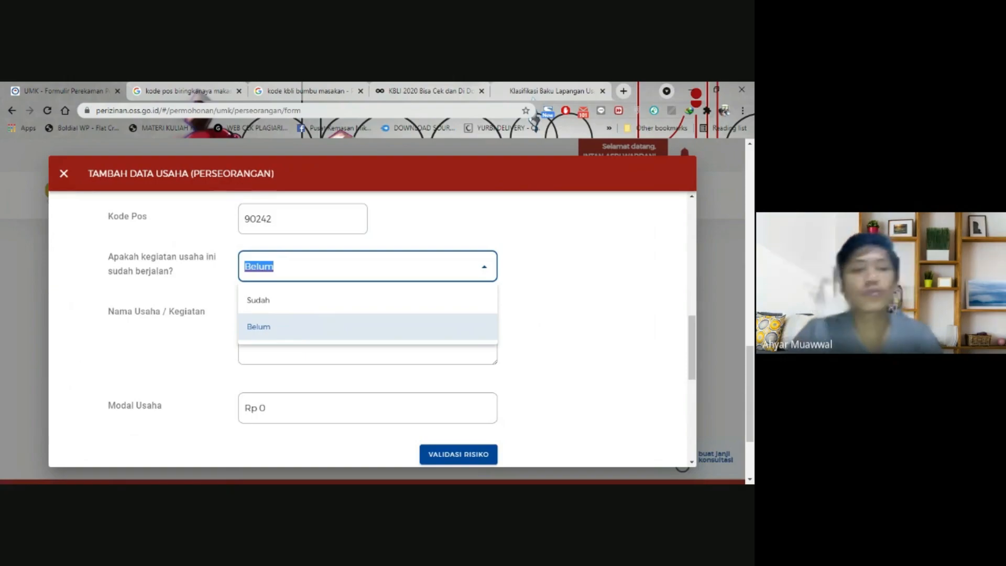
left_click(275, 305)
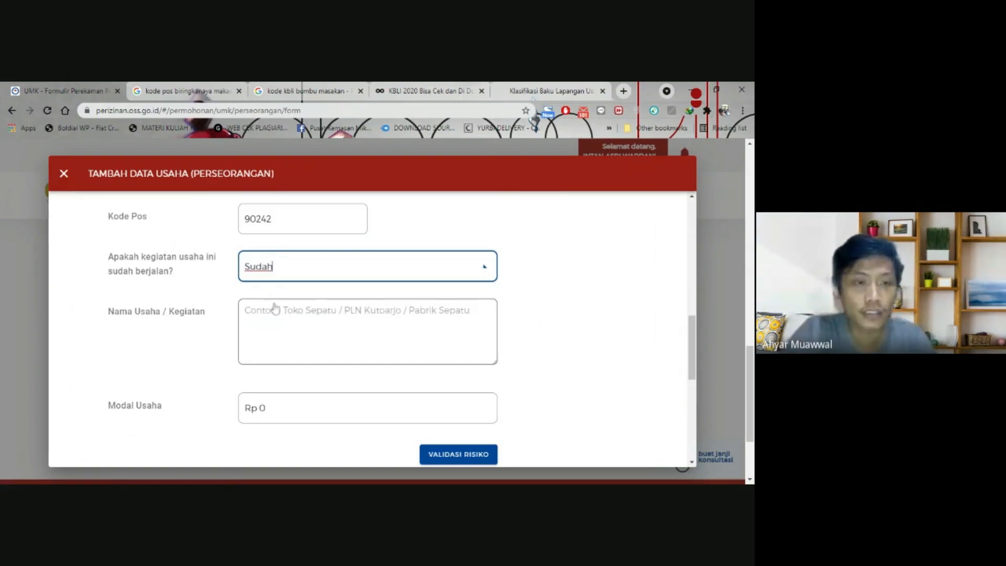
key("Tab")
left_click(175, 348)
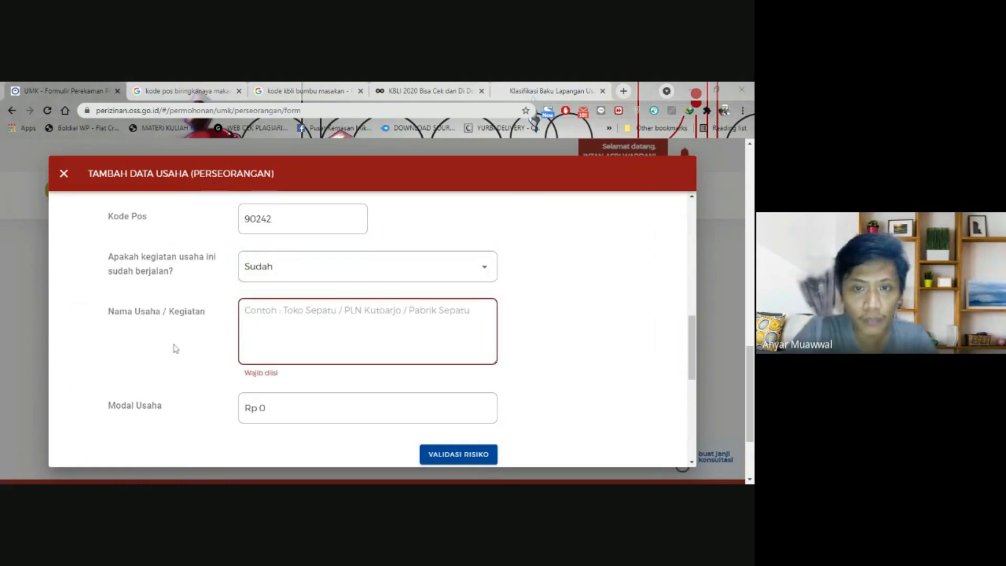
- Enter business name 'Bumbu Pecel' and capital 5000000
left_click(367, 330)
type("Bumbu Pecel")
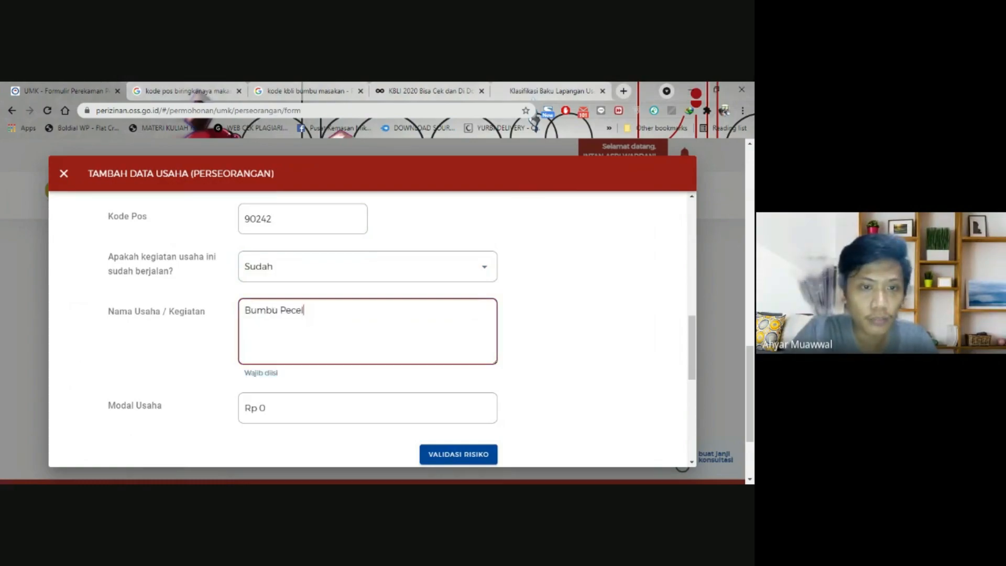
scroll(218, 342, "down", 1)
scroll(188, 304, "down", 1)
key("Tab")
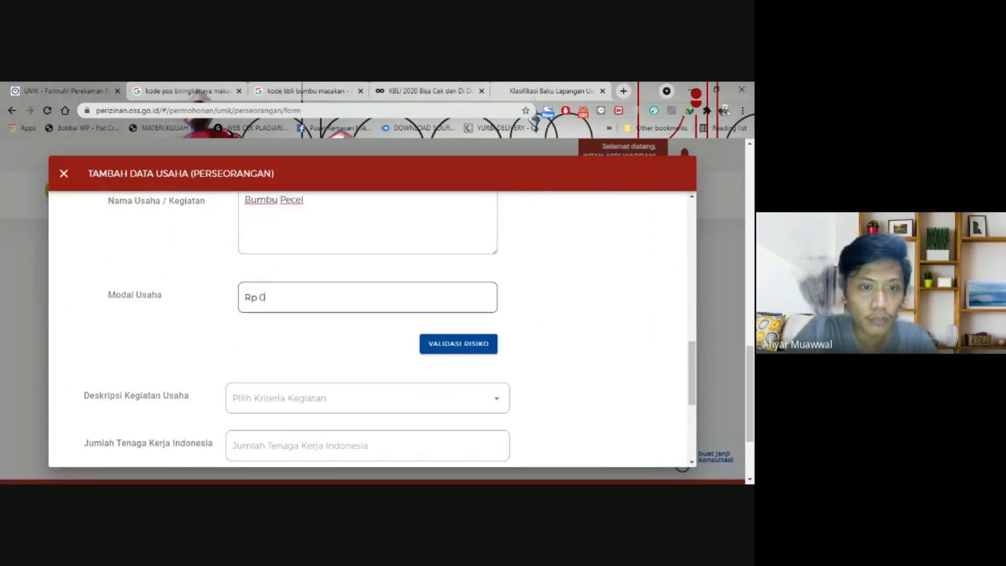
type("5000000")
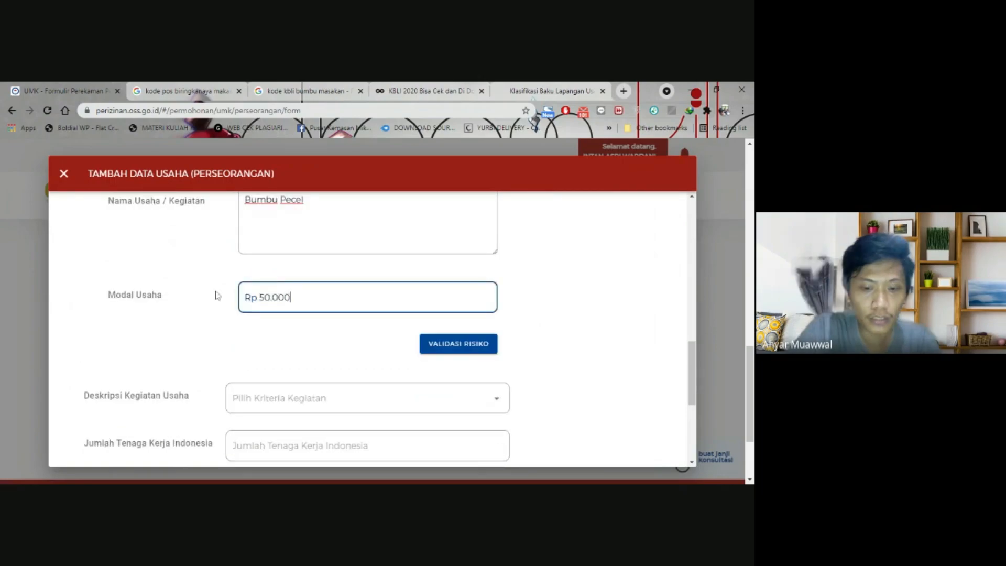
- Validate the risk, showing Mikro scale with Menengah Rendah risk
scroll(341, 330, "down", 2)
scroll(342, 330, "up", 10)
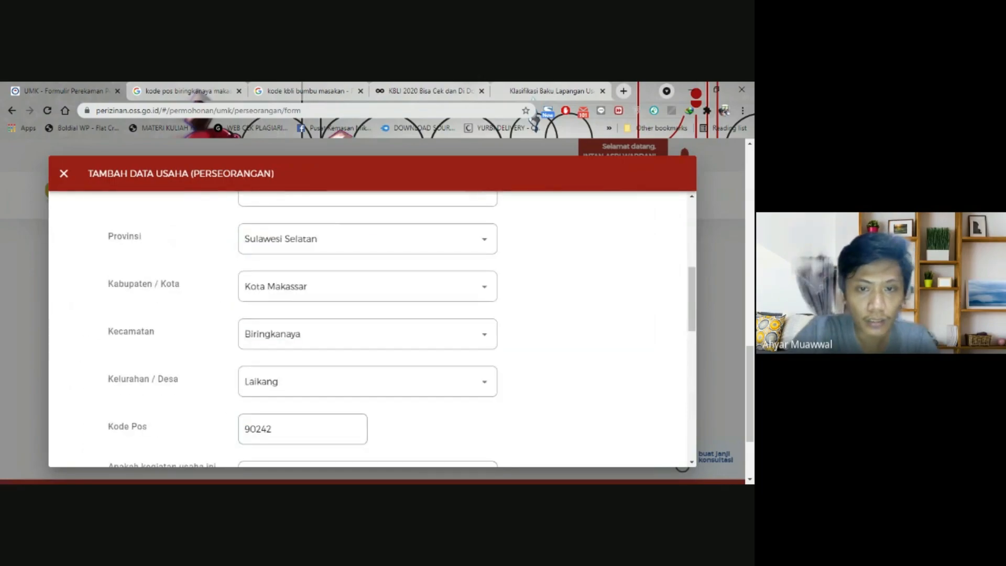
scroll(382, 337, "down", 10)
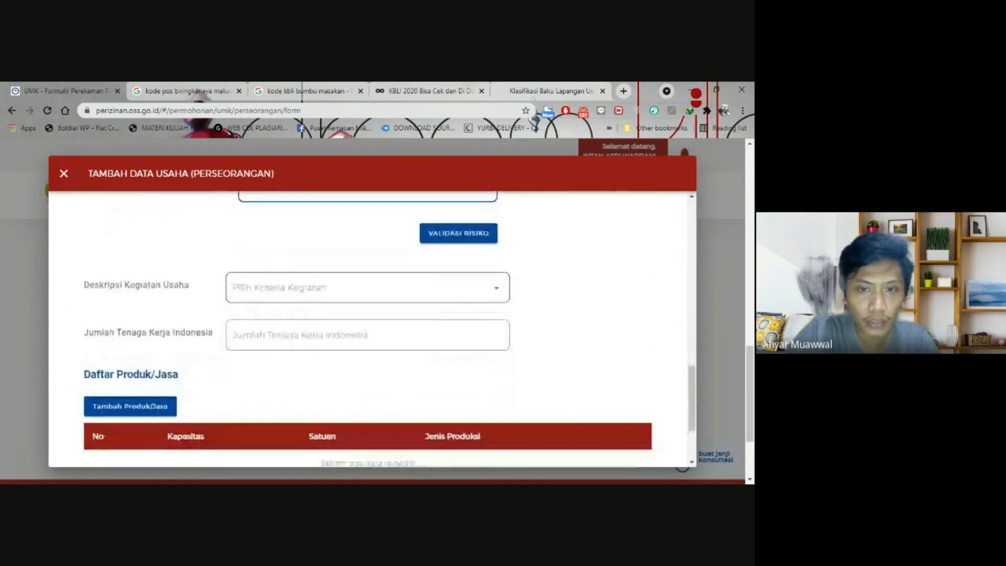
scroll(467, 411, "up", 3)
left_click(470, 402)
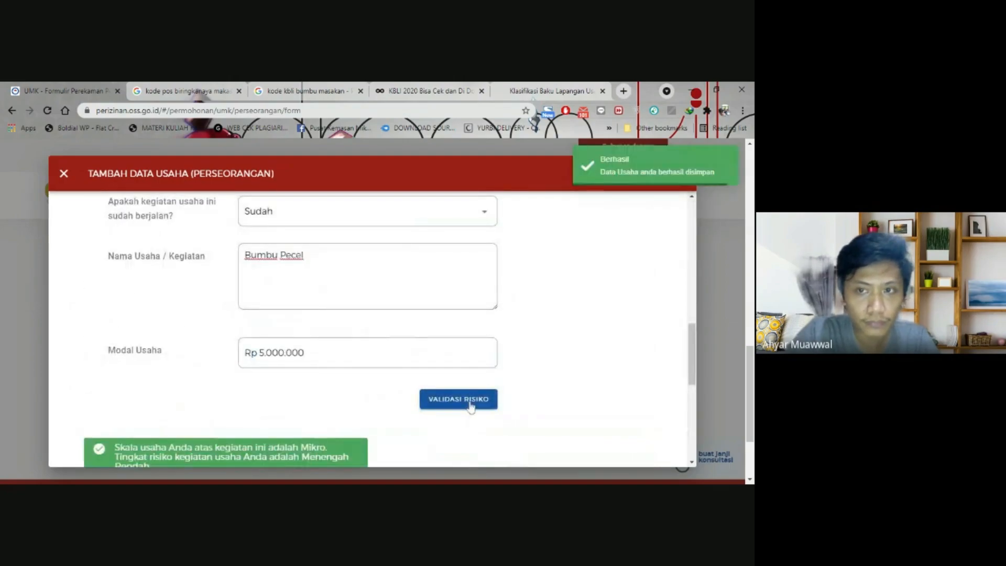
scroll(411, 330, "down", 3)
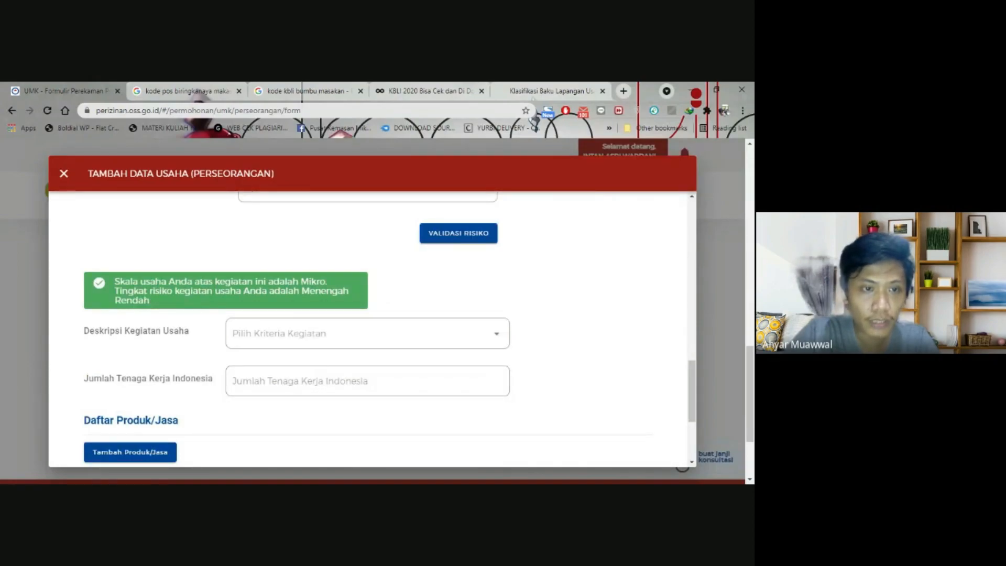
left_click_drag(114, 281, 154, 304)
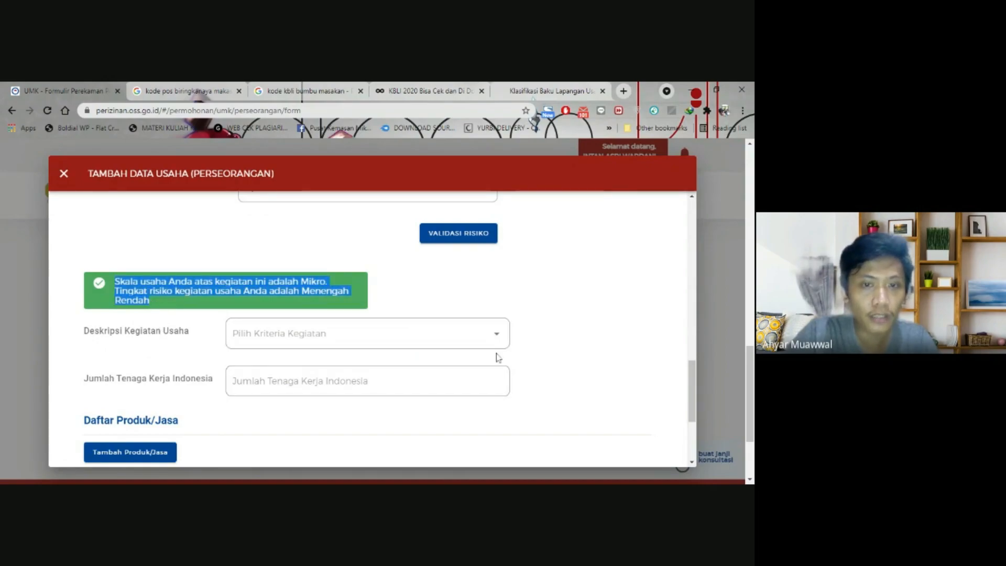
- Choose 'Lokasi lintas provinsi' as the activity description
left_click(368, 333)
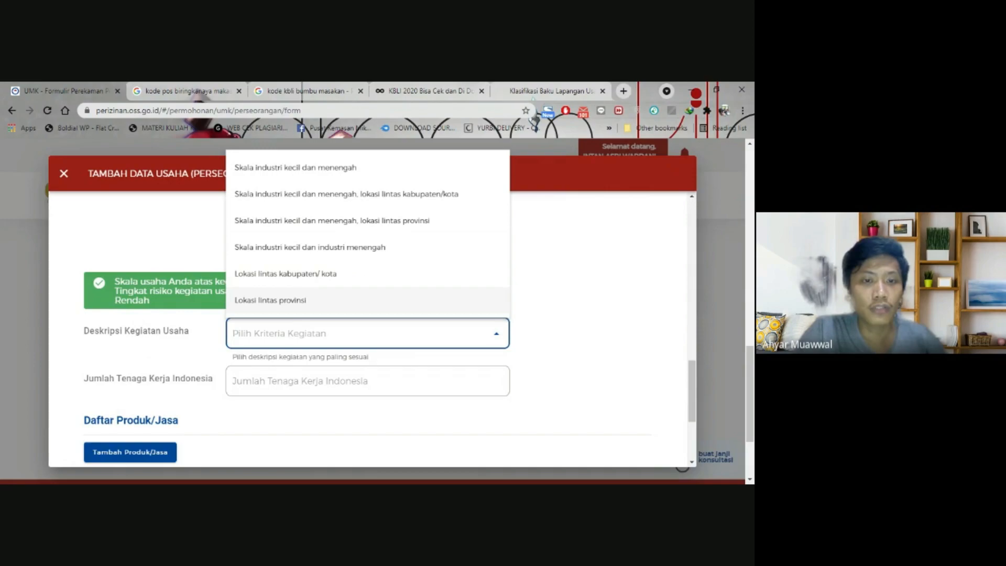
left_click(283, 300)
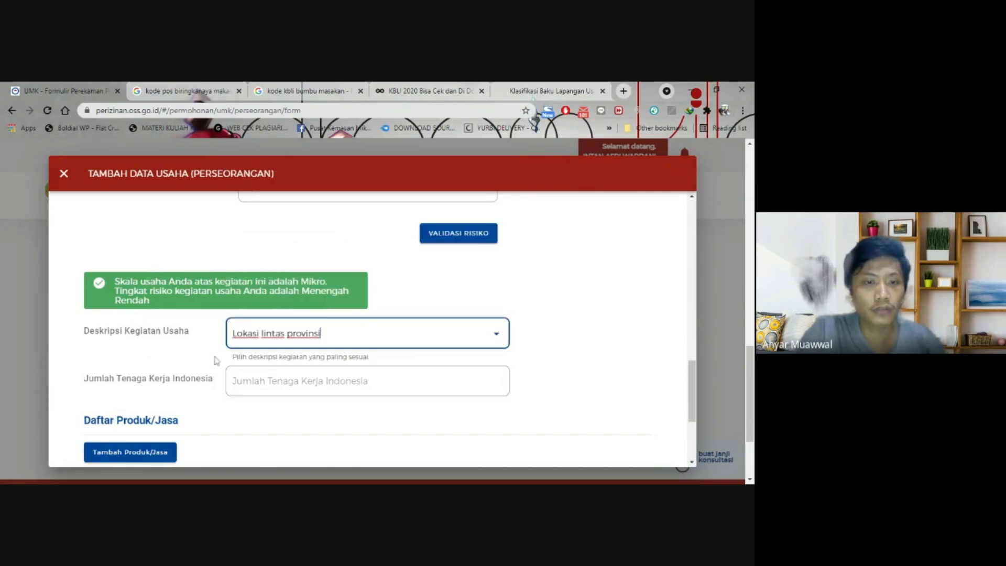
scroll(181, 365, "down", 2)
- Enter 2 as the number of Indonesian workers
key("Tab")
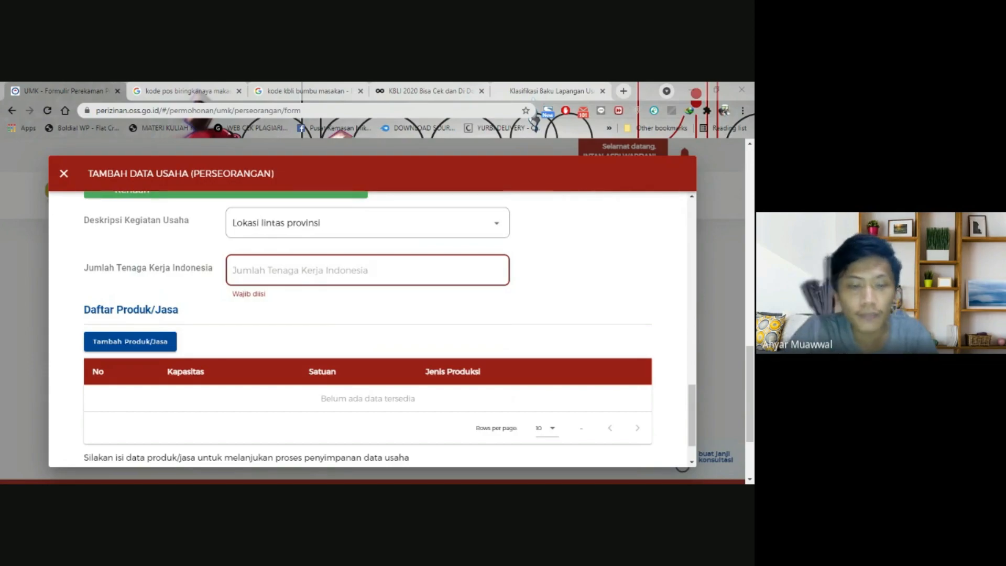
type("2")
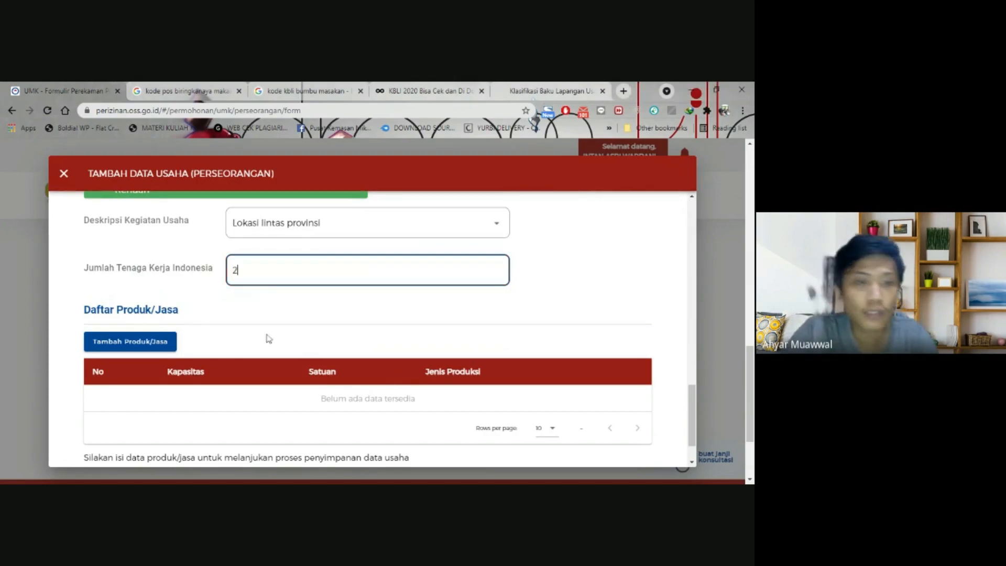
scroll(259, 335, "down", 1)
scroll(235, 289, "up", 1)
scroll(236, 289, "down", 1)
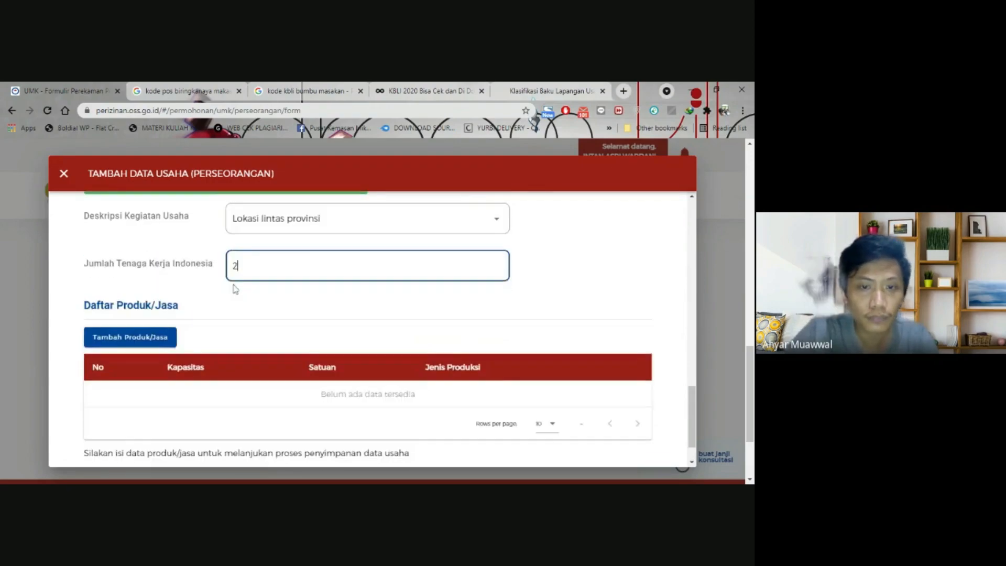
scroll(235, 289, "up", 5)
scroll(235, 289, "down", 5)
- Add a product of type Lainnya named 'Bumbu Pecel'
left_click(164, 291)
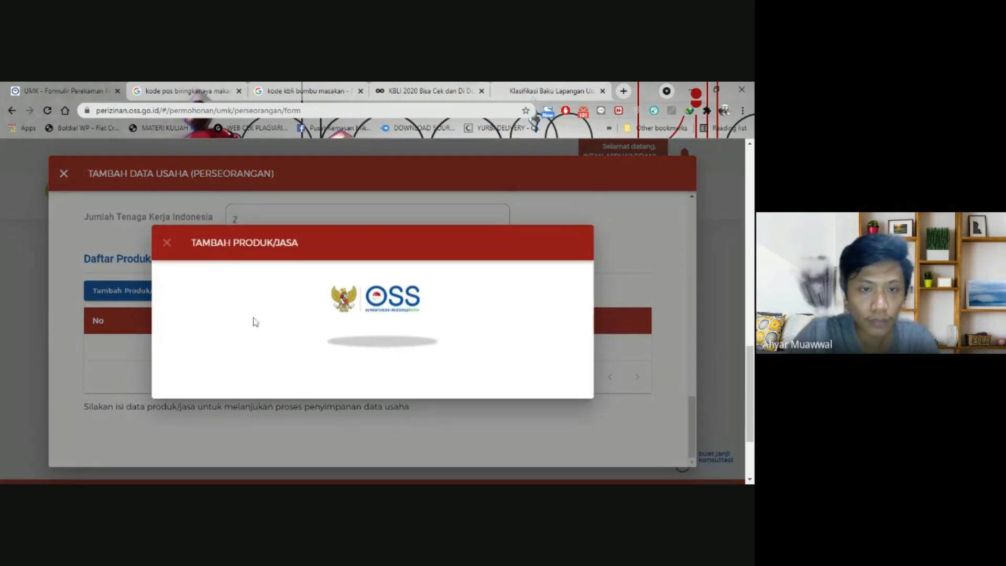
left_click(373, 262)
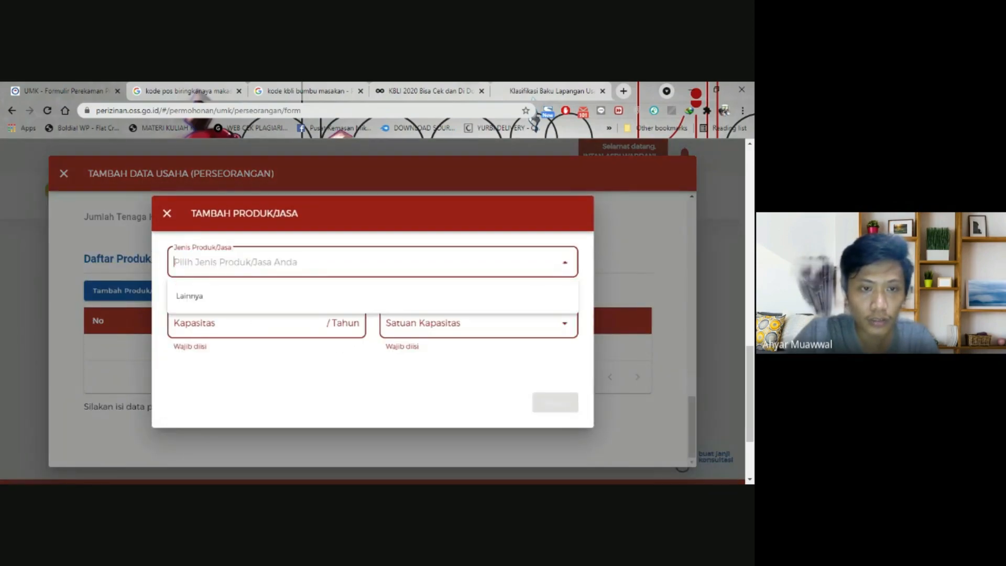
left_click(410, 300)
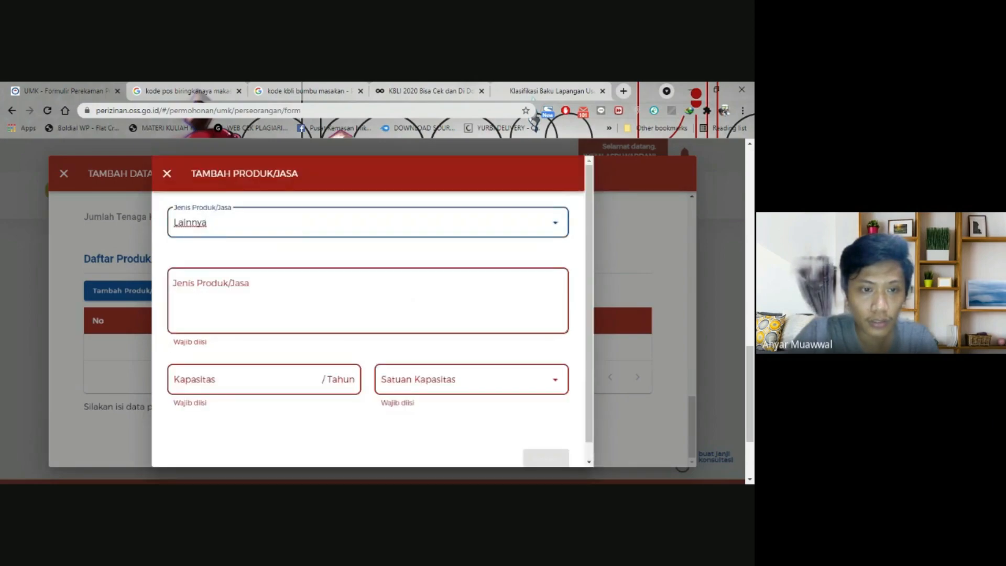
left_click(412, 299)
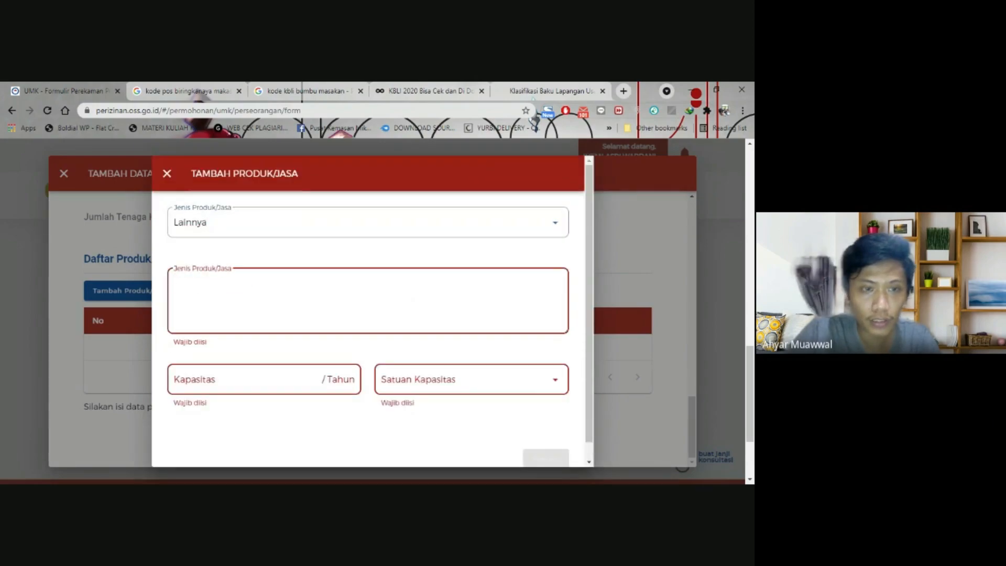
type("Bumbu Pecel")
- Give the product a capacity of 1000 Buah and save it
key("Tab")
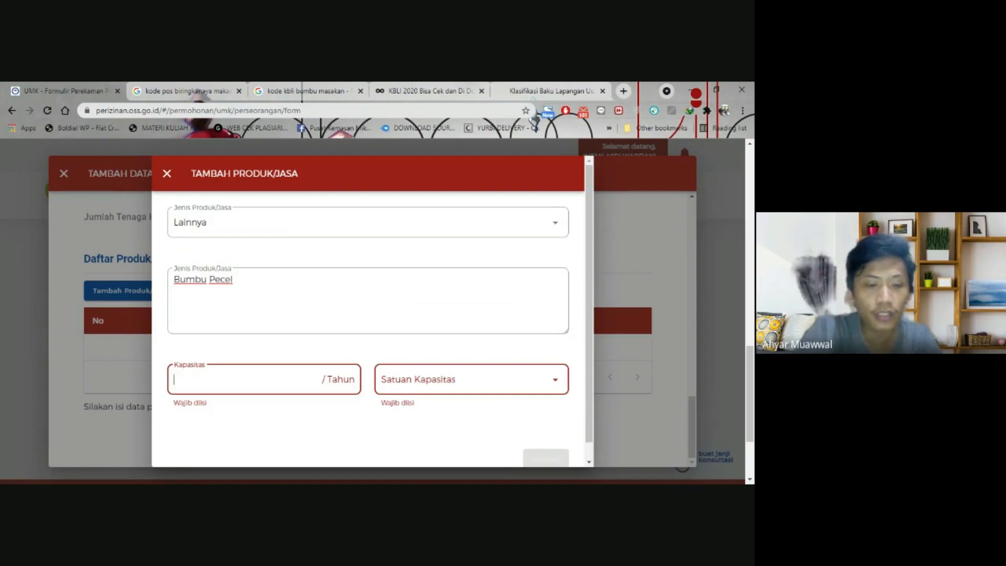
type("1000")
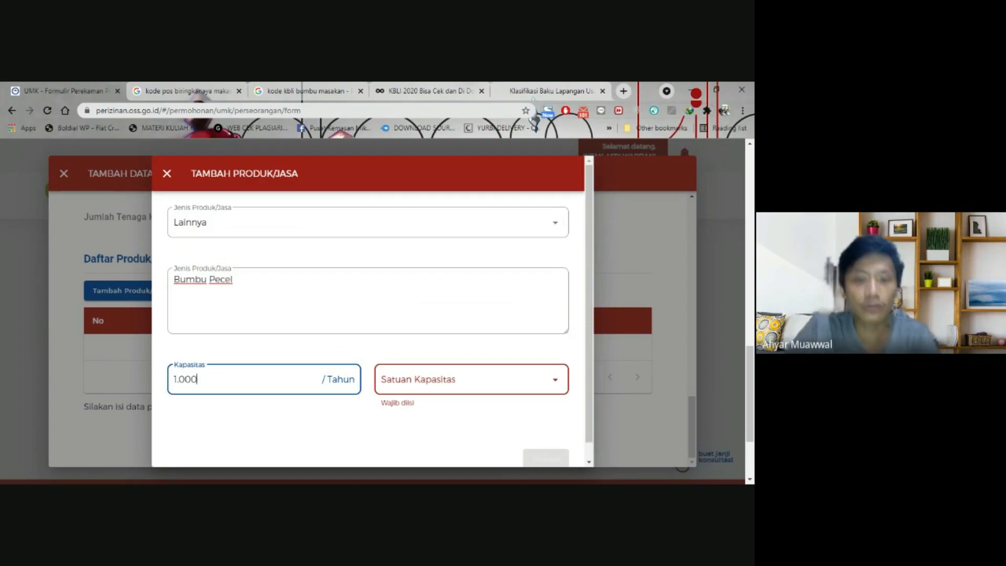
key("Tab")
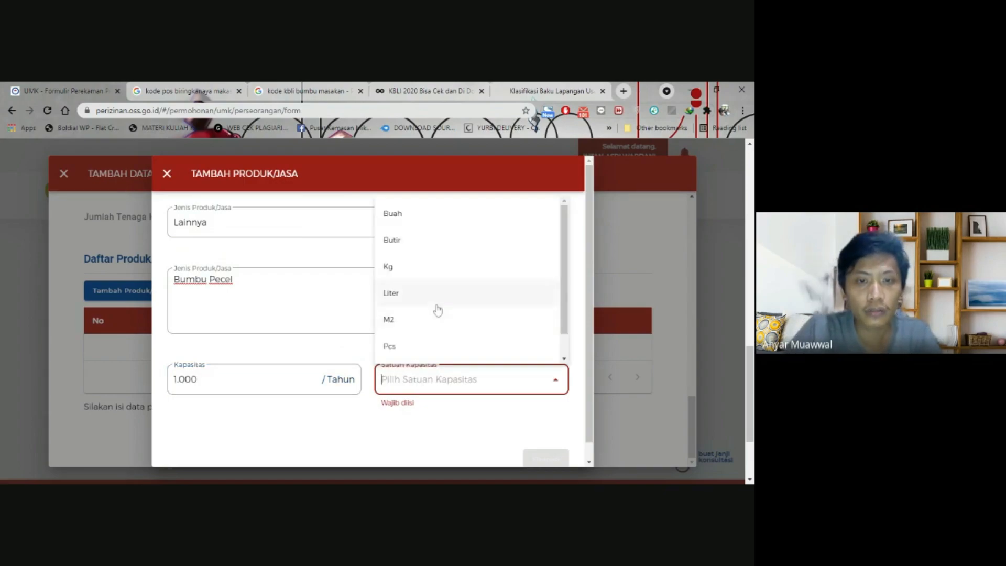
left_click(408, 220)
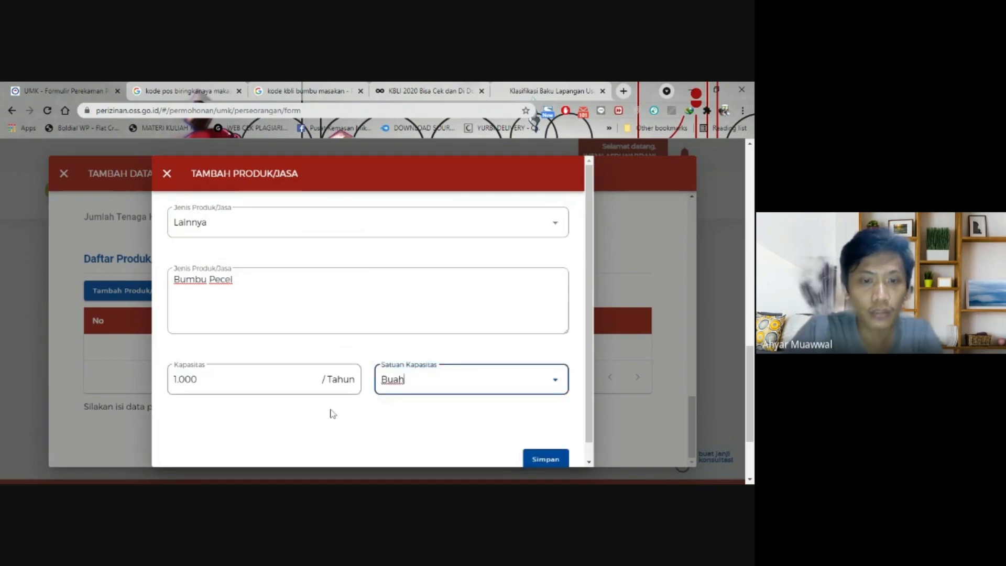
scroll(450, 427, "down", 1)
left_click(543, 443)
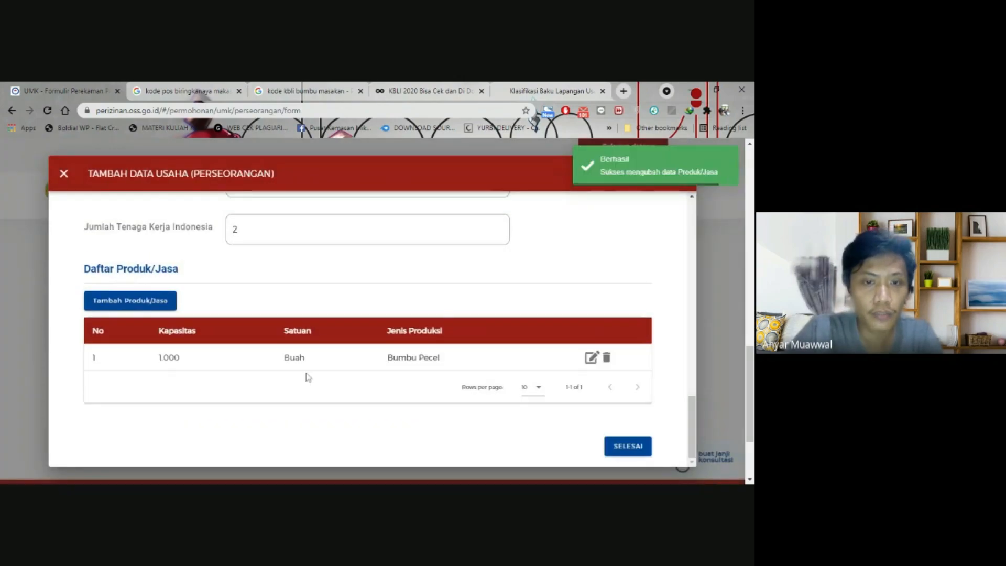
- Expand the KBLI 10750 row in the business activity list
scroll(308, 377, "up", 1)
scroll(257, 336, "down", 1)
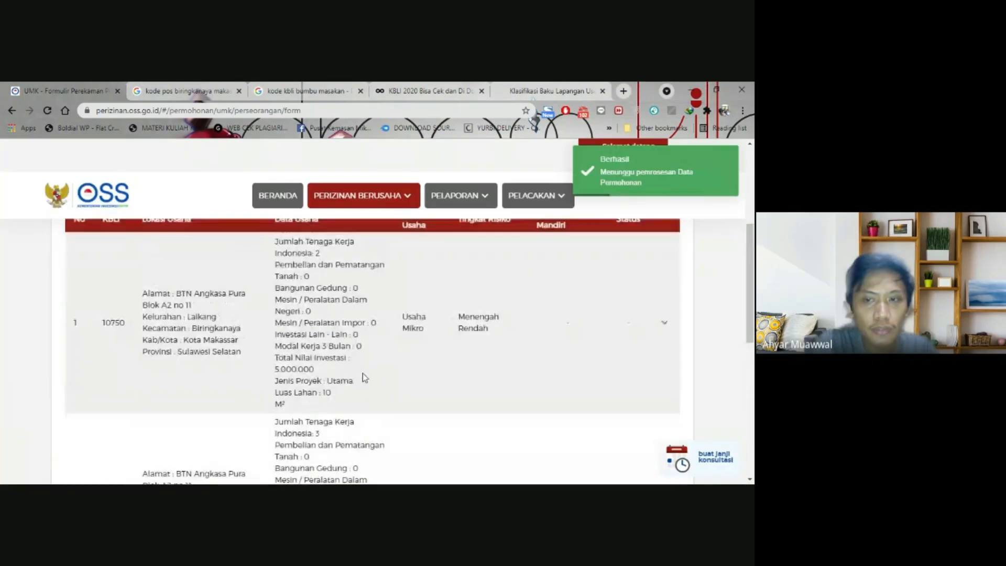
scroll(363, 373, "up", 1)
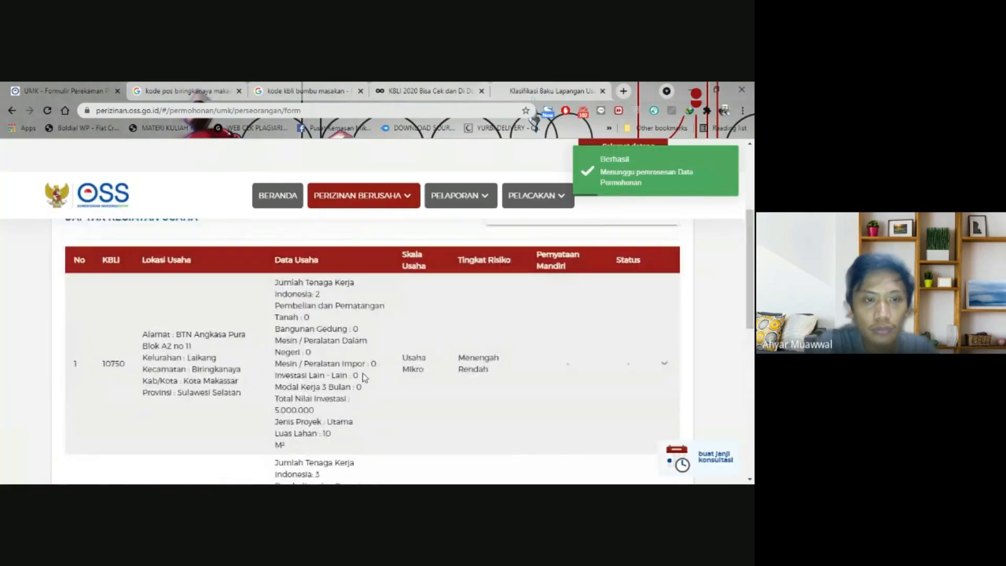
scroll(363, 373, "down", 9)
scroll(542, 375, "up", 6)
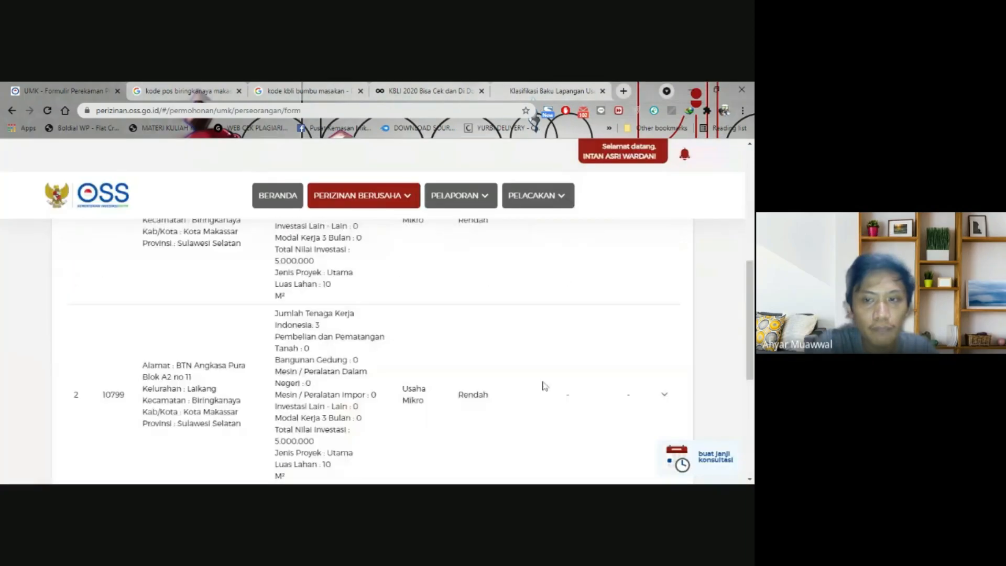
scroll(542, 373, "up", 2)
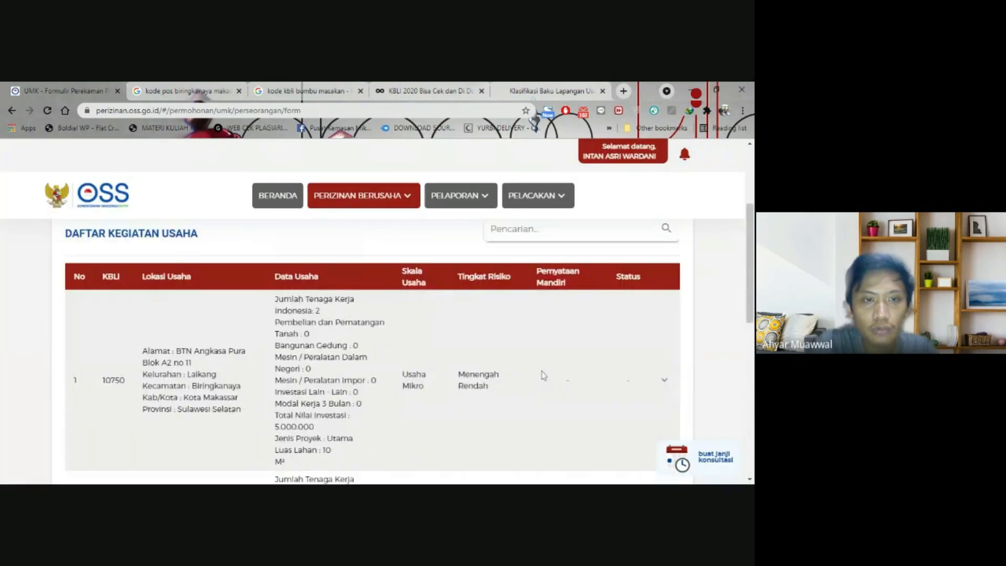
left_click(666, 383)
scroll(511, 383, "down", 2)
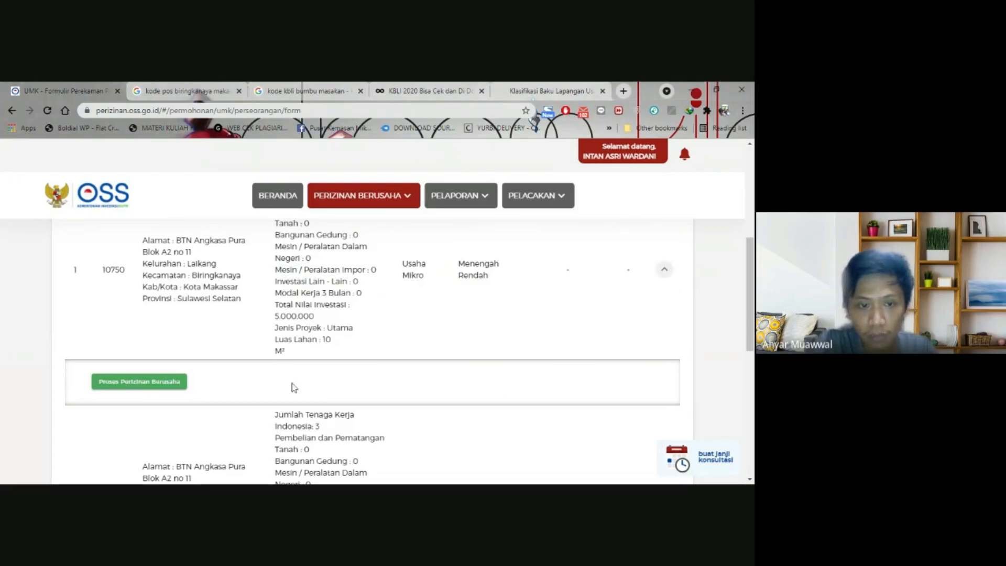
- Start licensing for 10750: no environmental approval yet, type Industri Makanan Dan Masakan Olahan
left_click(127, 385)
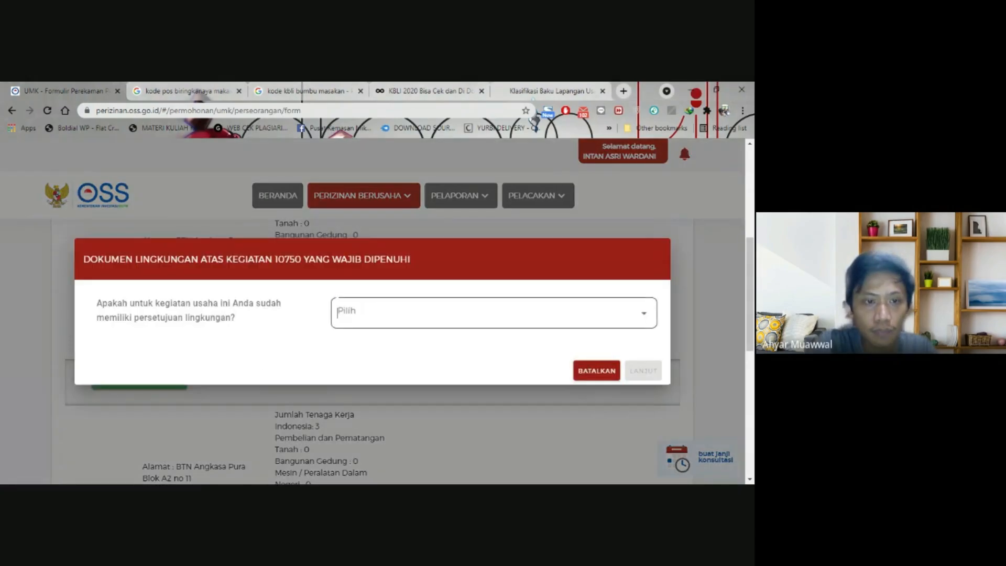
left_click(338, 312)
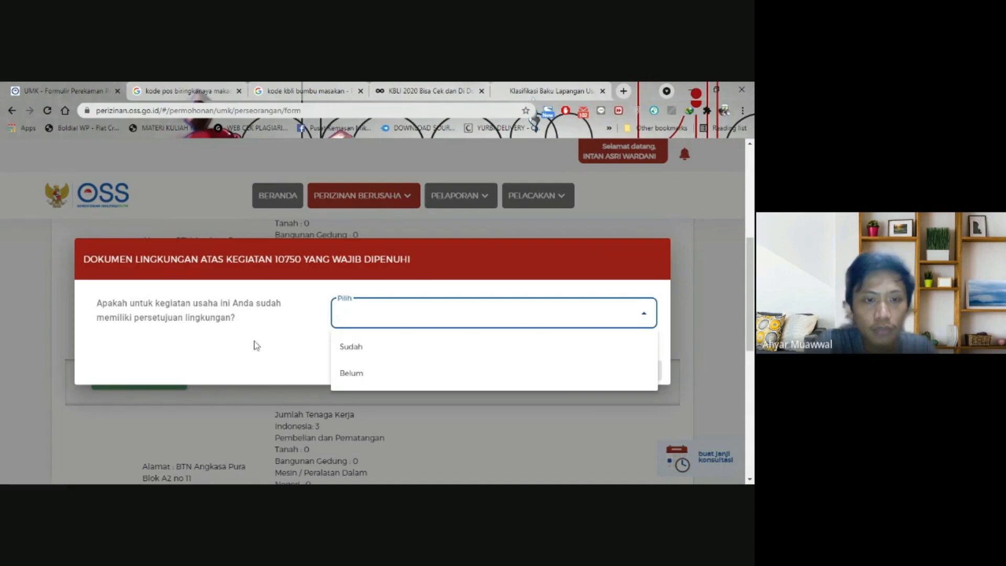
left_click(342, 375)
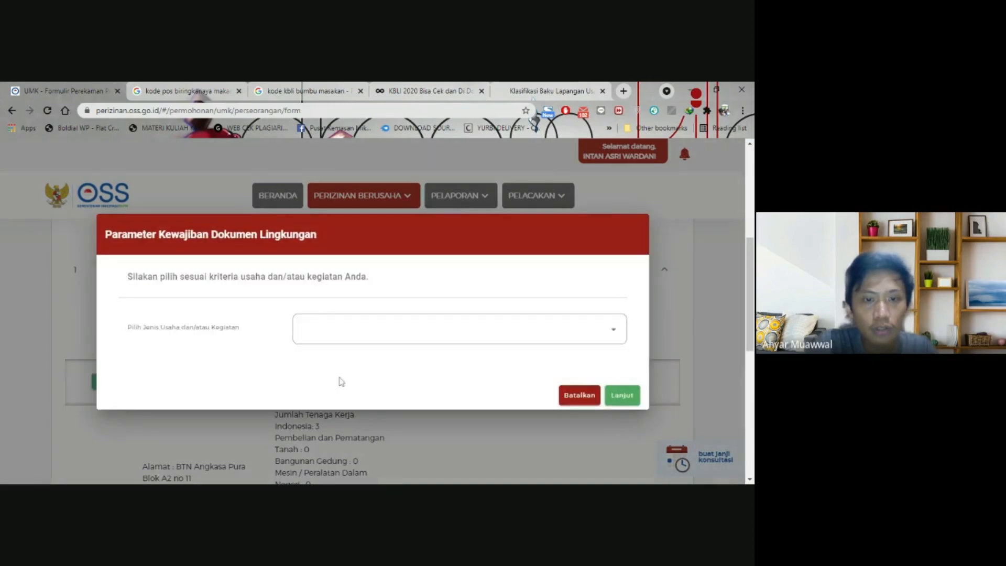
left_click(373, 329)
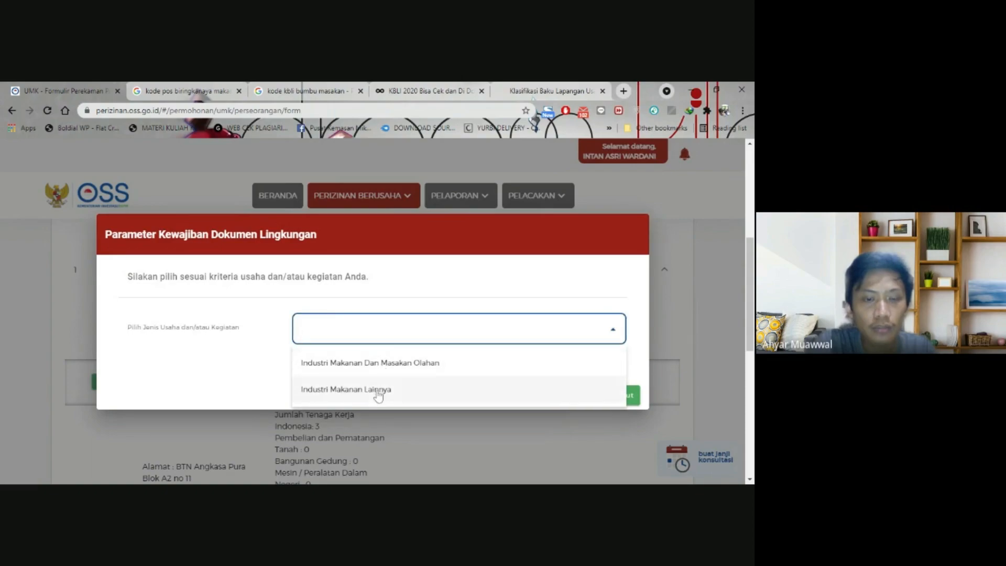
left_click(385, 365)
- Tick the 1–10 Ha built-up land and SPAM groundwater parameters to get the UKL/UPL requirement
scroll(257, 325, "down", 2)
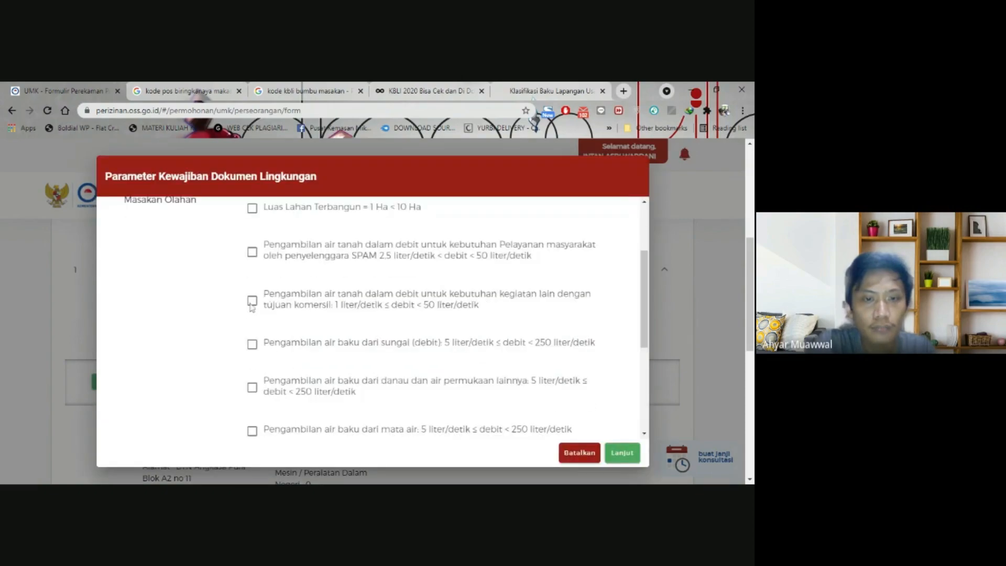
scroll(252, 307, "up", 2)
scroll(253, 320, "down", 2)
scroll(253, 331, "down", 2)
scroll(252, 335, "up", 4)
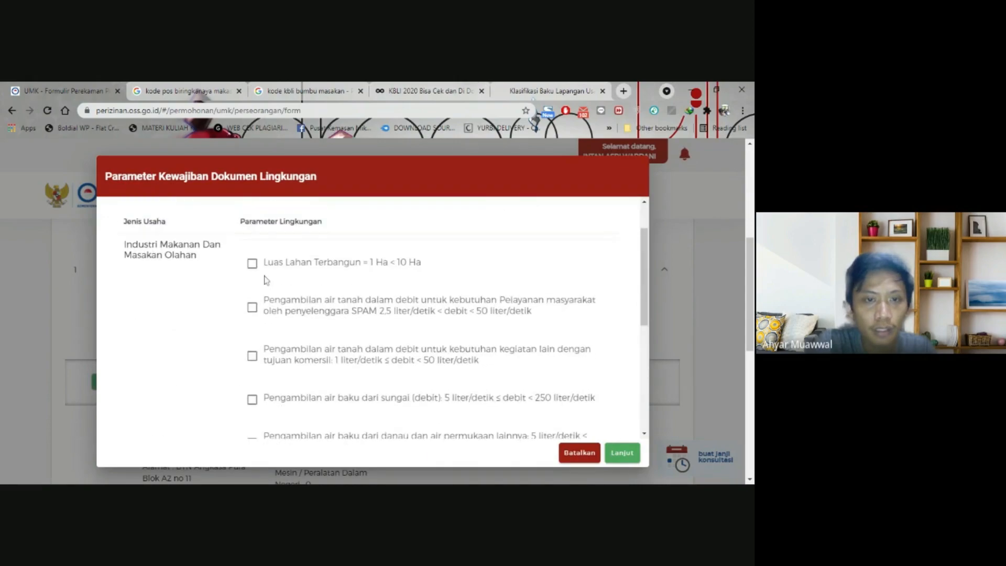
left_click(252, 263)
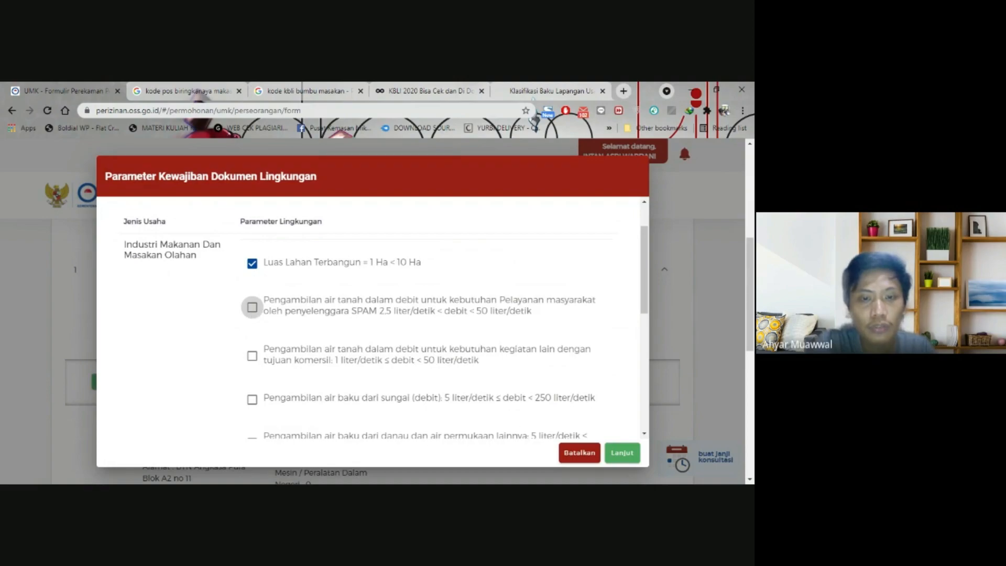
left_click(252, 307)
scroll(249, 346, "down", 2)
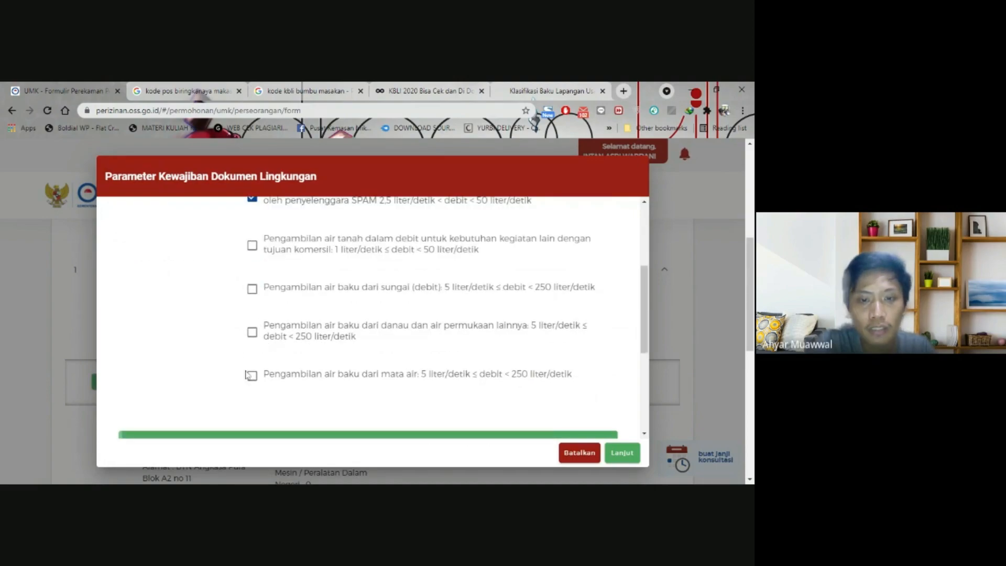
left_click(622, 457)
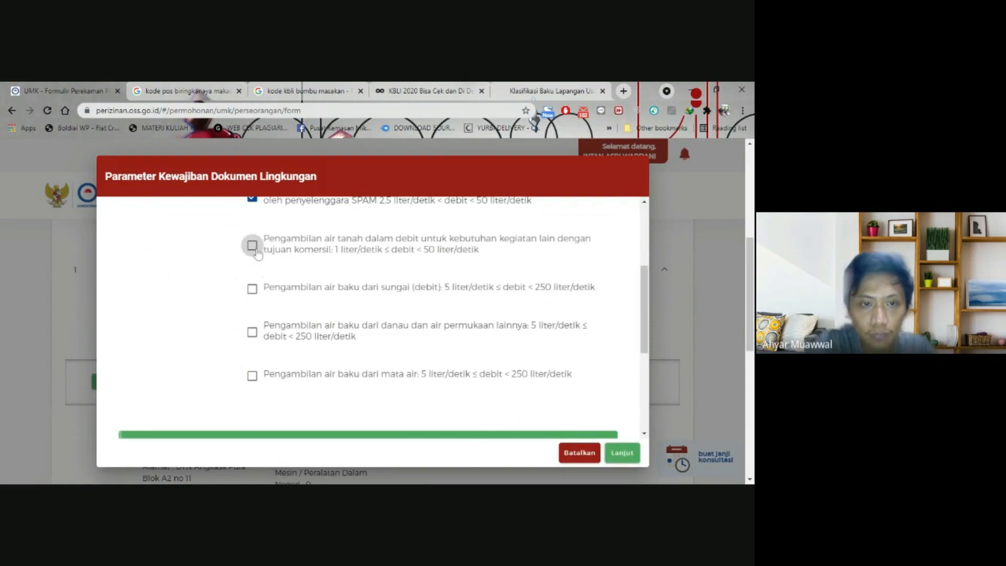
- Describe the business activity as 'Produksi bumbu Pecel'
scroll(303, 335, "down", 3)
scroll(303, 335, "down", 1)
left_click(296, 348)
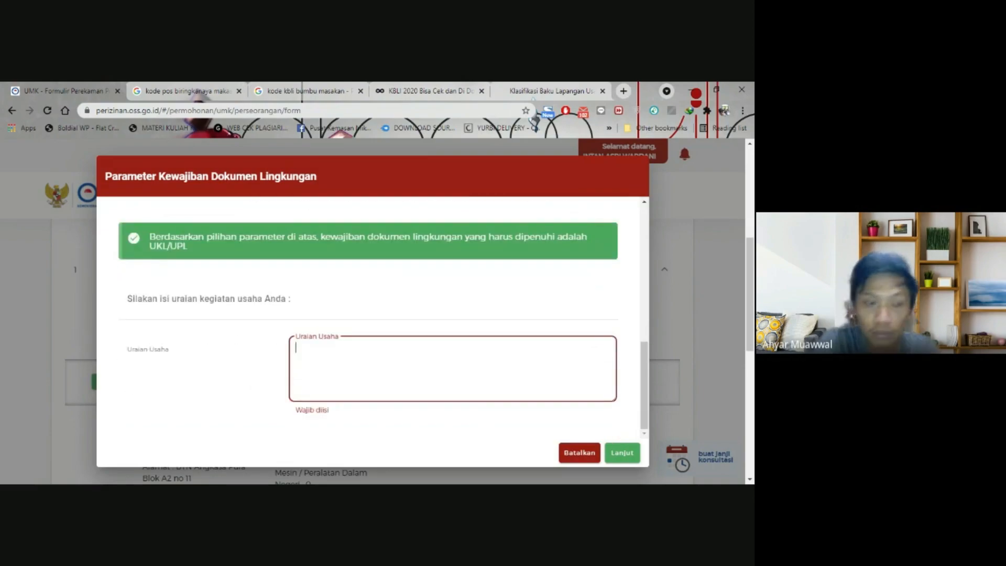
type("Produksi bumbu Ped")
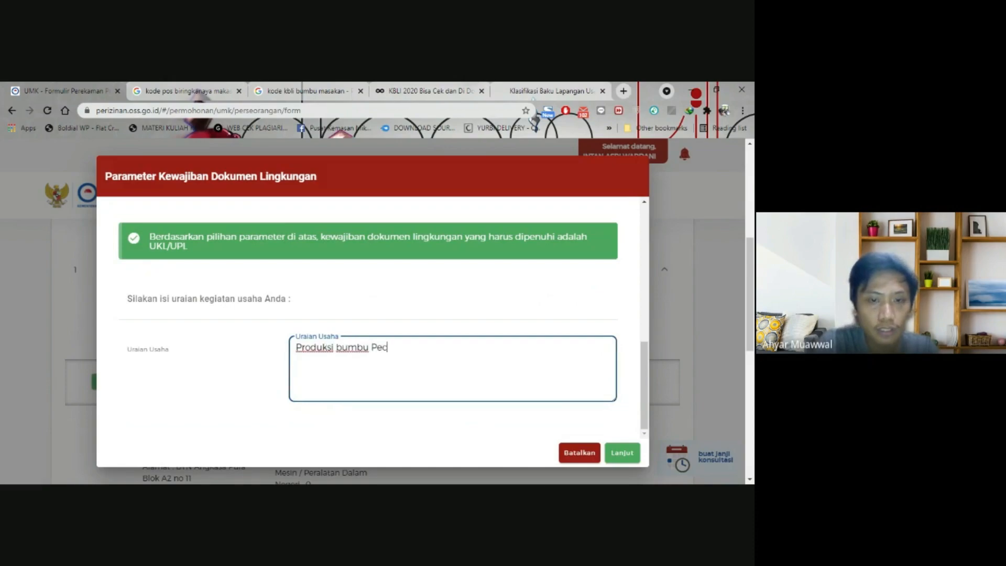
key("Tab")
- Confirm the environmental details, then agree to the K3L and business standards readiness declarations
left_click(622, 454)
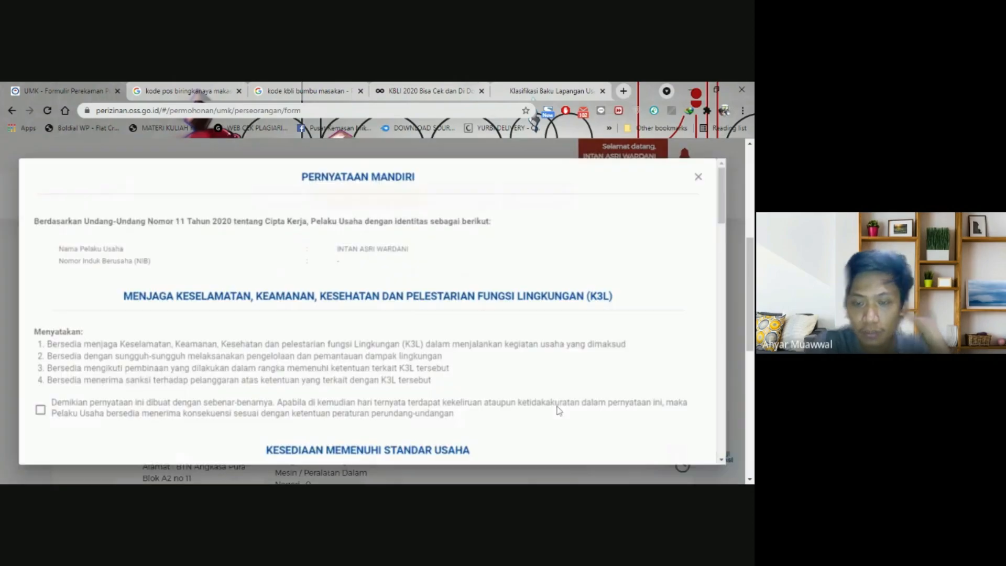
scroll(175, 340, "down", 3)
scroll(175, 340, "up", 3)
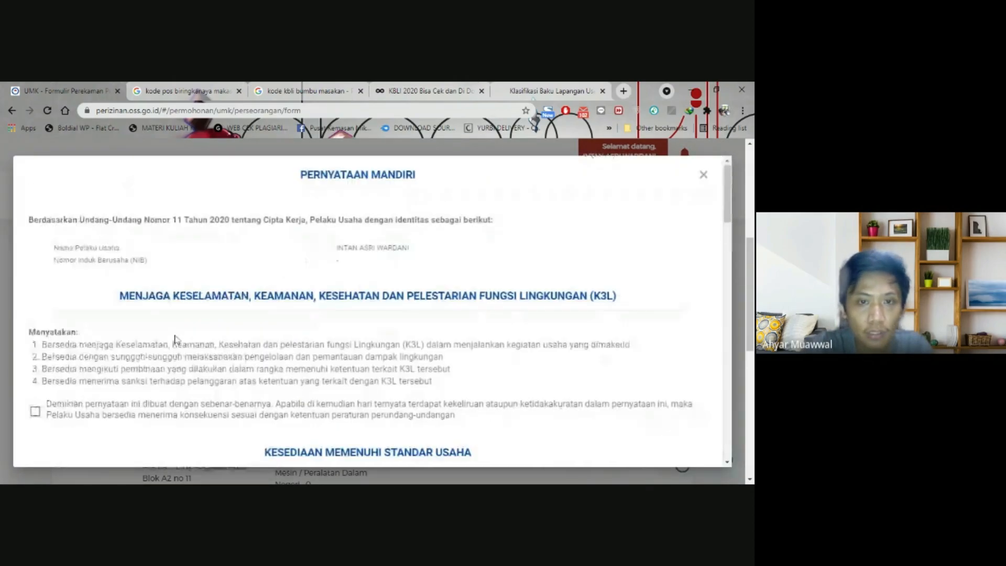
scroll(175, 340, "down", 2)
scroll(175, 340, "up", 2)
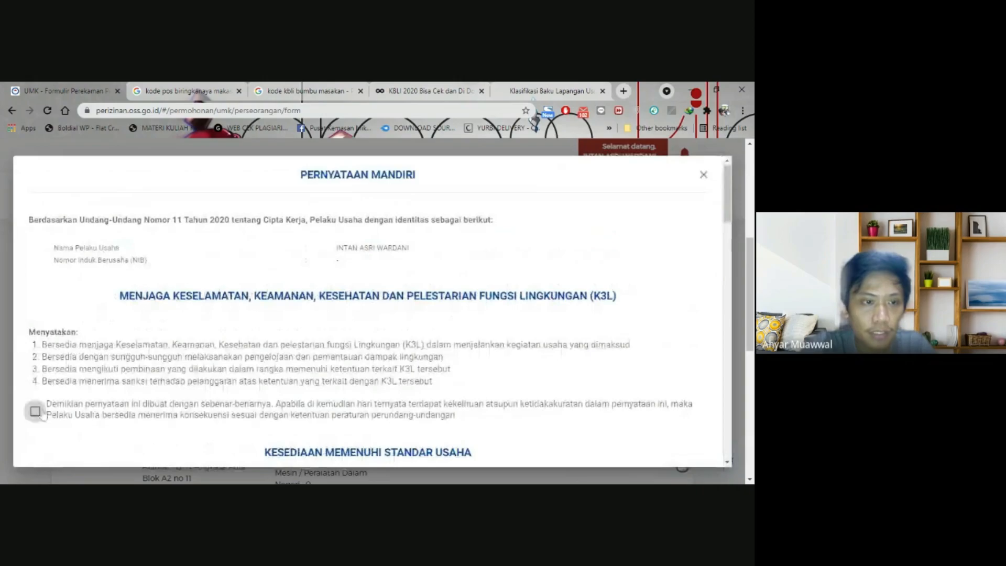
left_click(35, 412)
scroll(137, 344, "down", 4)
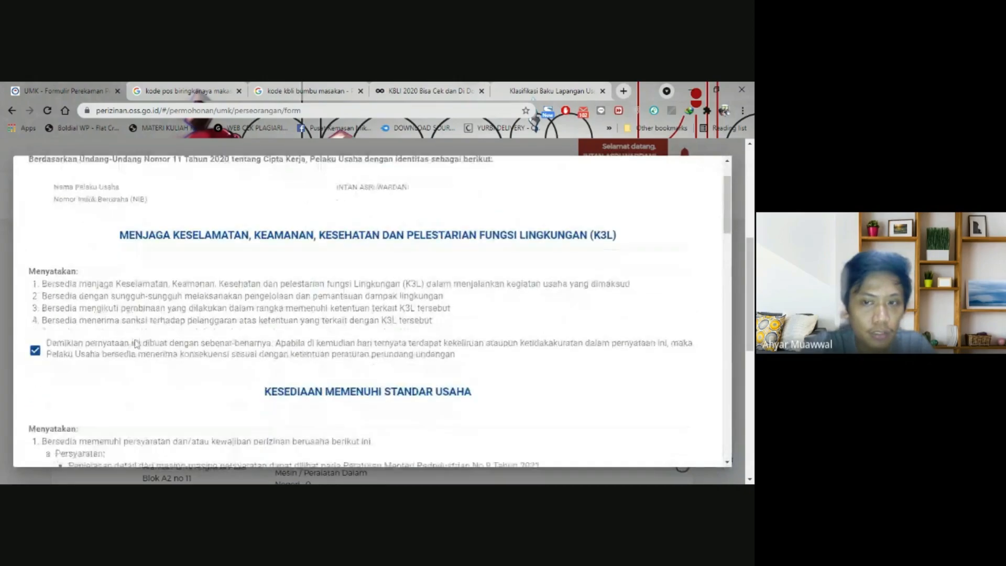
scroll(137, 343, "down", 1)
left_click(35, 388)
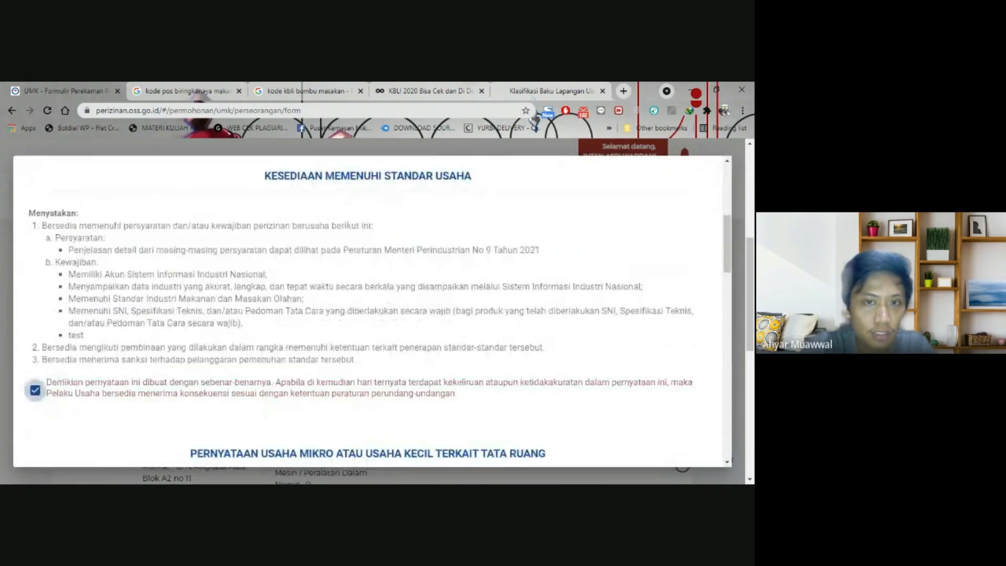
- Agree to the Tata Ruang, SPPL and PKPLH declarations and submit them with Lanjut
scroll(99, 356, "down", 3)
scroll(100, 356, "down", 2)
left_click(35, 283)
scroll(82, 310, "down", 5)
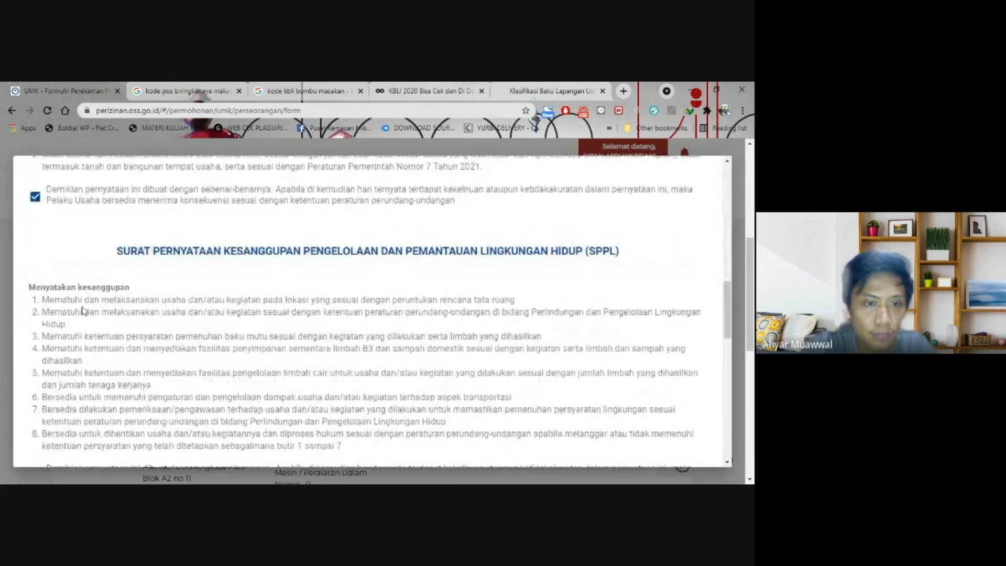
left_click(35, 283)
scroll(86, 297, "down", 2)
scroll(385, 252, "down", 9)
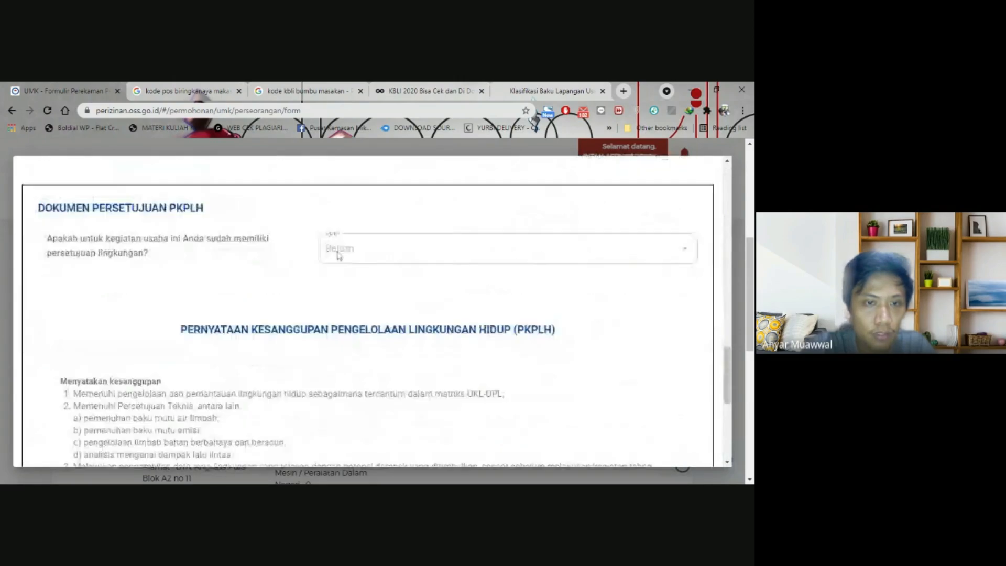
scroll(88, 346, "up", 5)
scroll(88, 347, "down", 5)
left_click(67, 360)
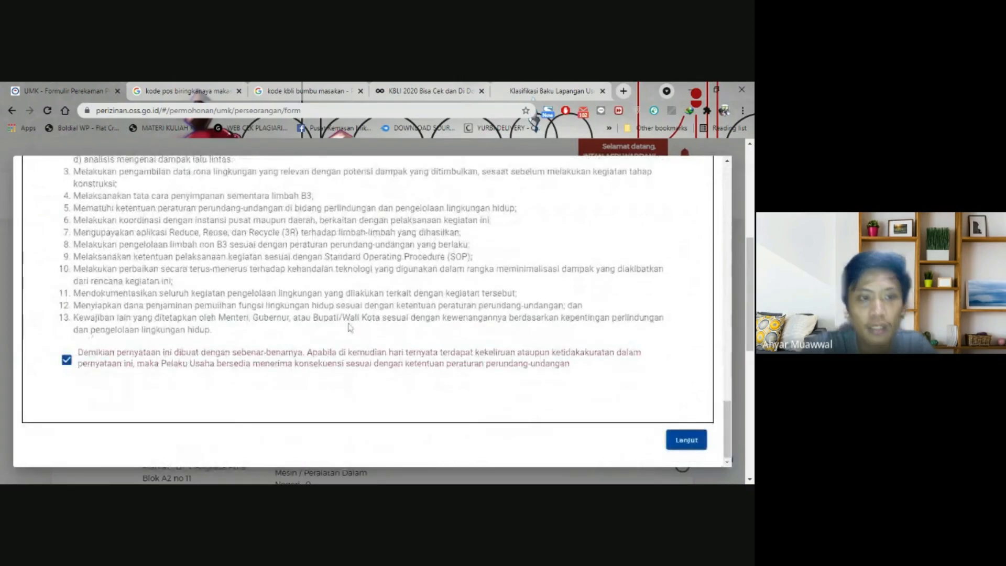
left_click(686, 440)
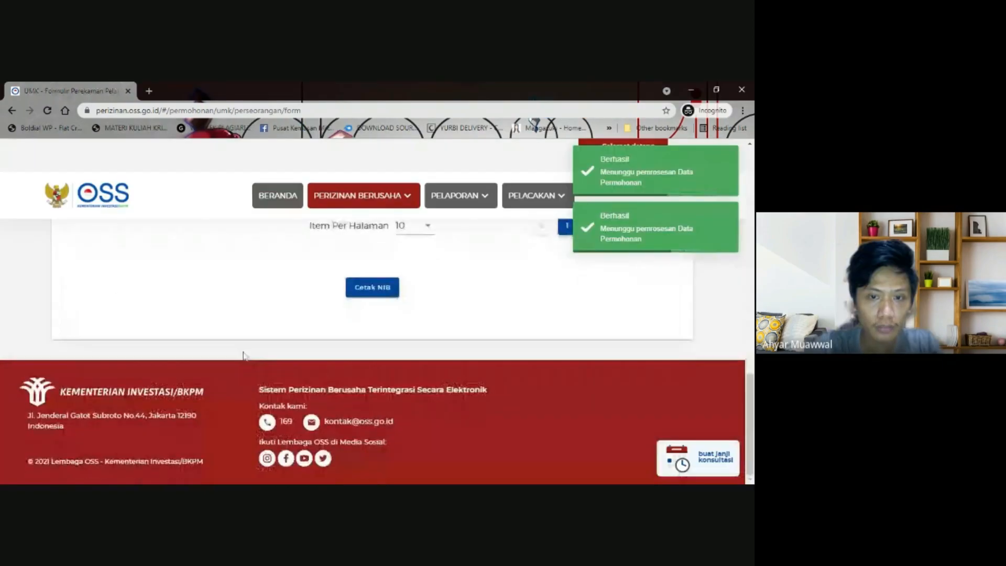
scroll(243, 355, "up", 12)
- Expand row 1 (KBLI 10750) to show the CETAK Sertifikat Standar and CETAK Persetujuan PKPLH buttons
scroll(549, 345, "down", 5)
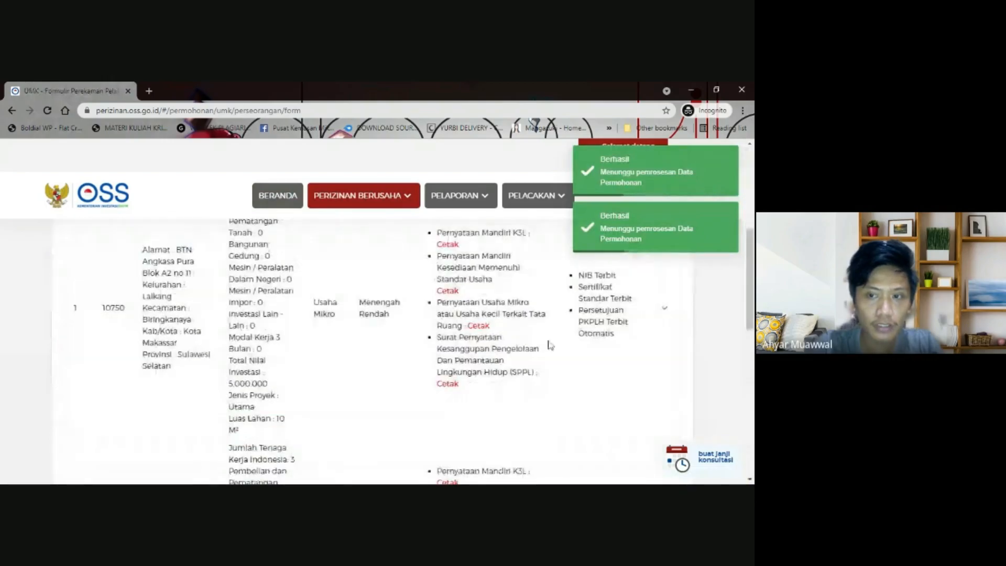
left_click(664, 308)
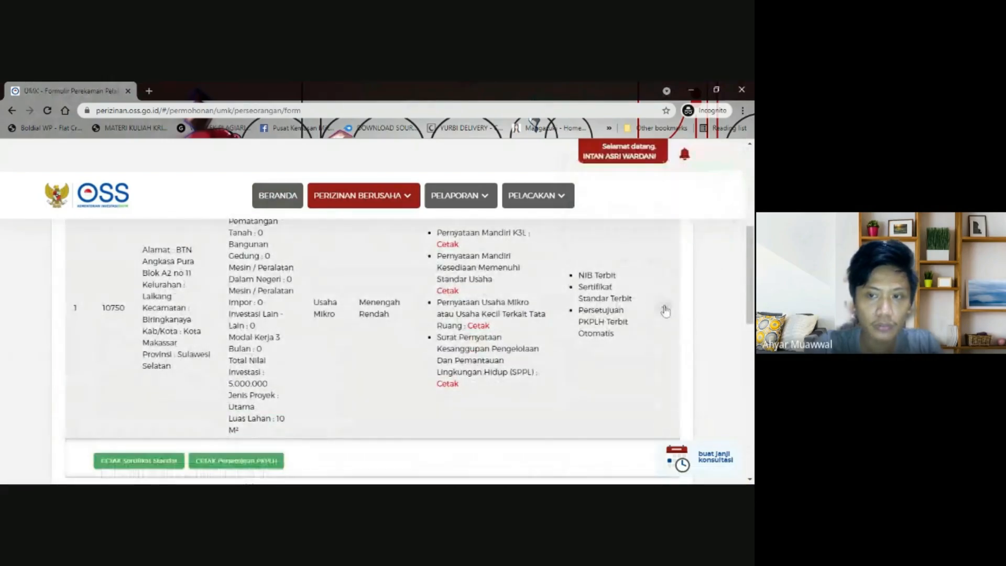
scroll(411, 341, "down", 1)
scroll(411, 341, "up", 3)
scroll(411, 341, "down", 4)
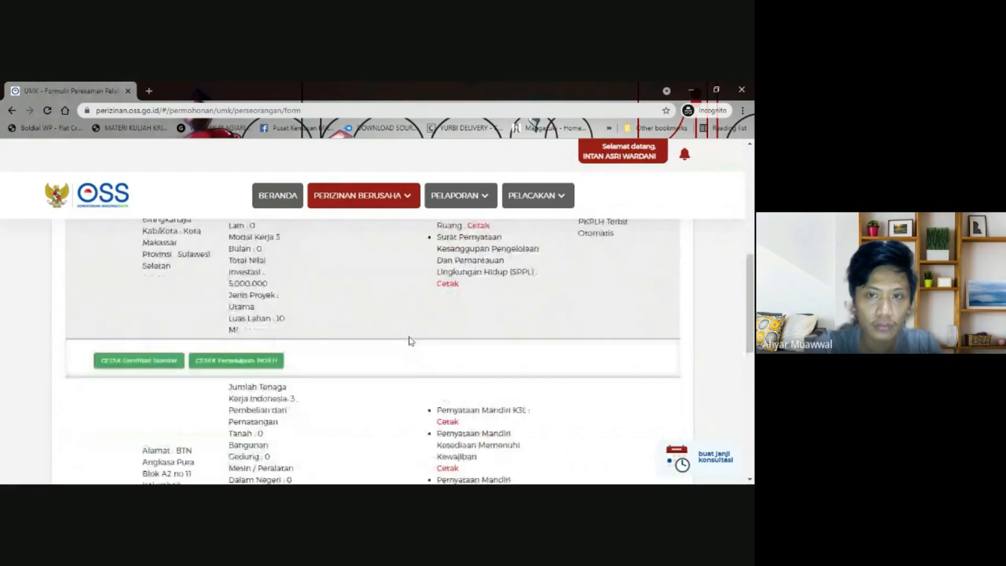
scroll(238, 297, "up", 3)
scroll(238, 297, "down", 3)
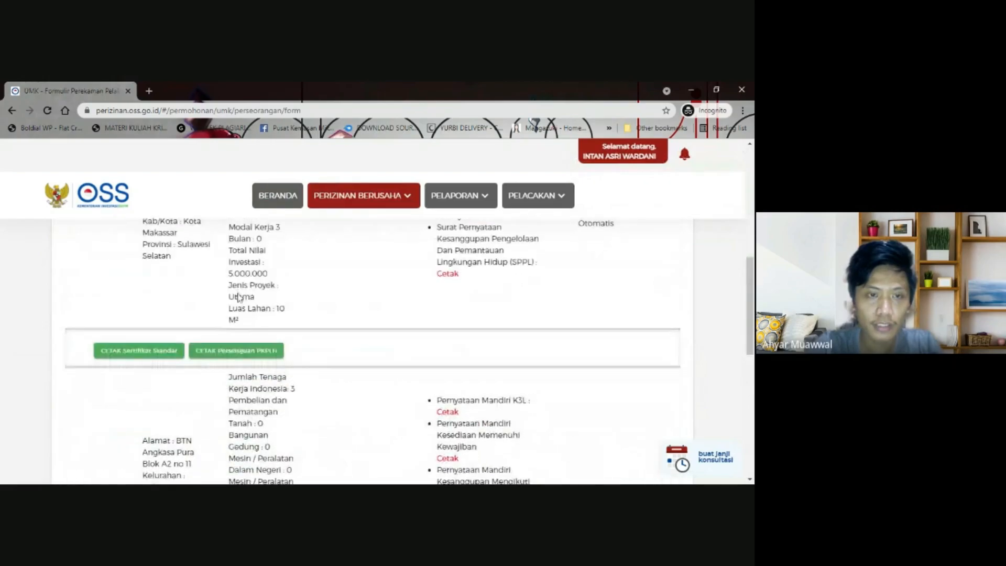
scroll(238, 297, "up", 5)
scroll(239, 298, "down", 2)
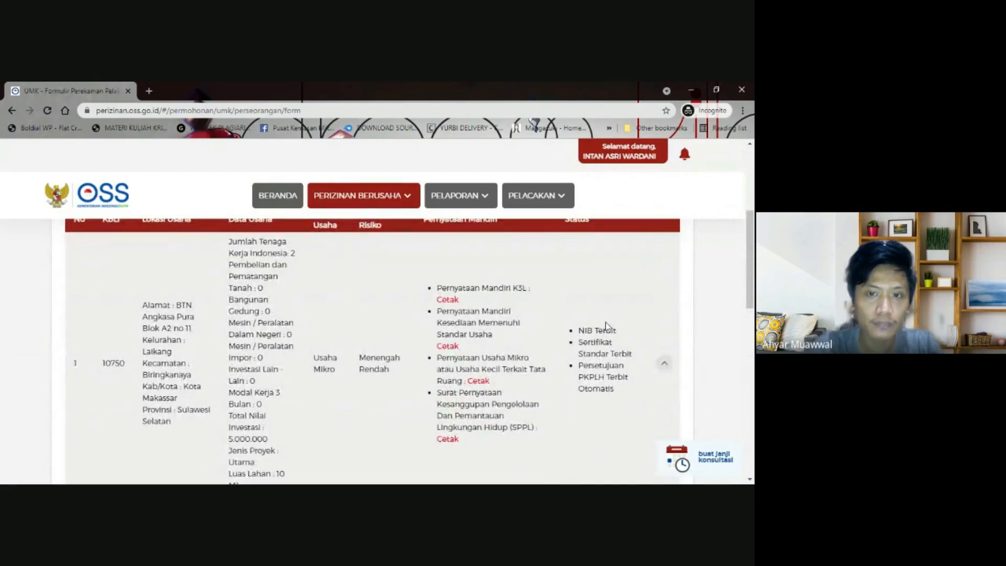
scroll(607, 326, "down", 1)
scroll(606, 326, "up", 1)
scroll(606, 326, "up", 1)
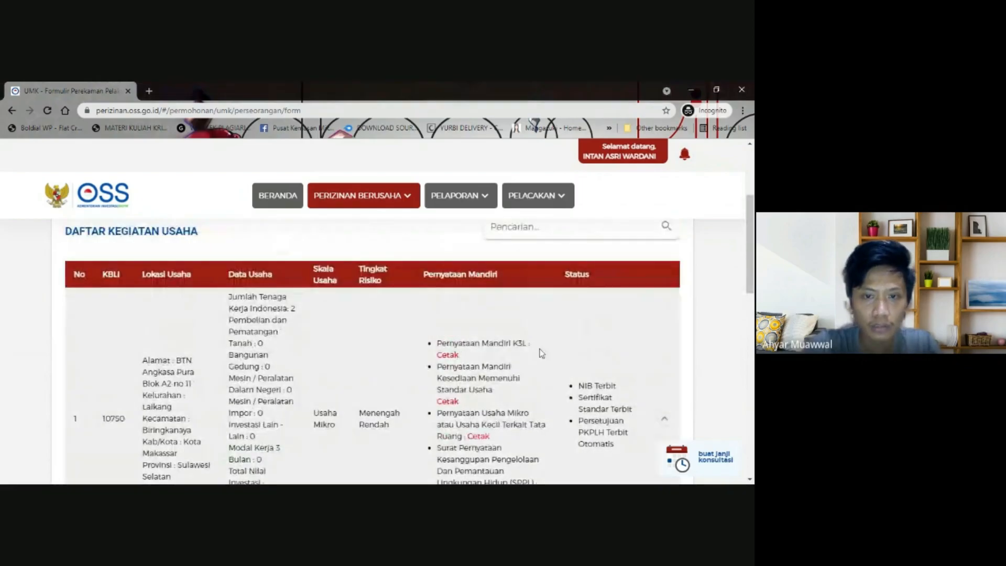
scroll(606, 326, "down", 1)
- Highlight the NIB Terbit status in the KBLI 10750 activity entry
left_click_drag(432, 288, 492, 443)
scroll(492, 443, "down", 1)
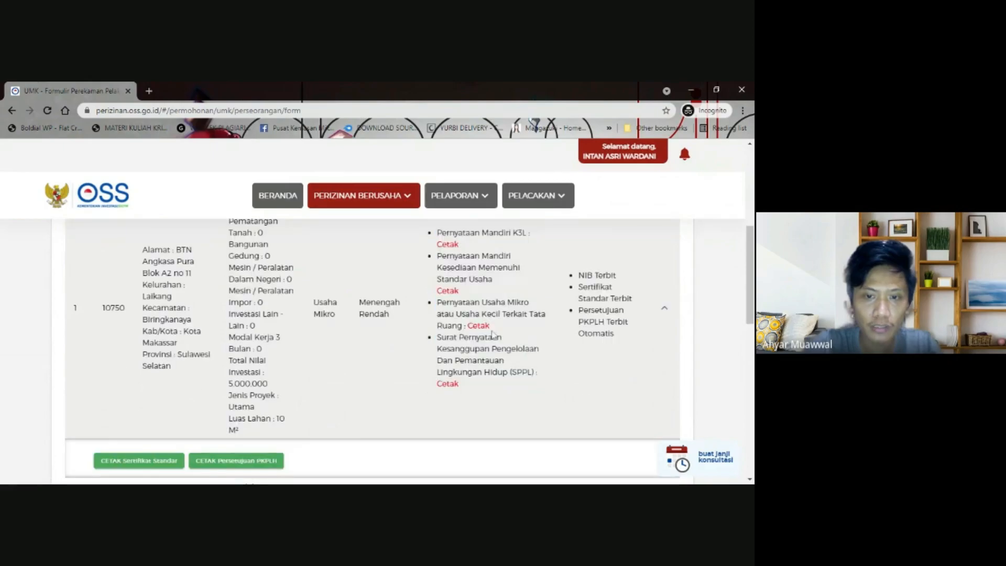
scroll(640, 308, "up", 1)
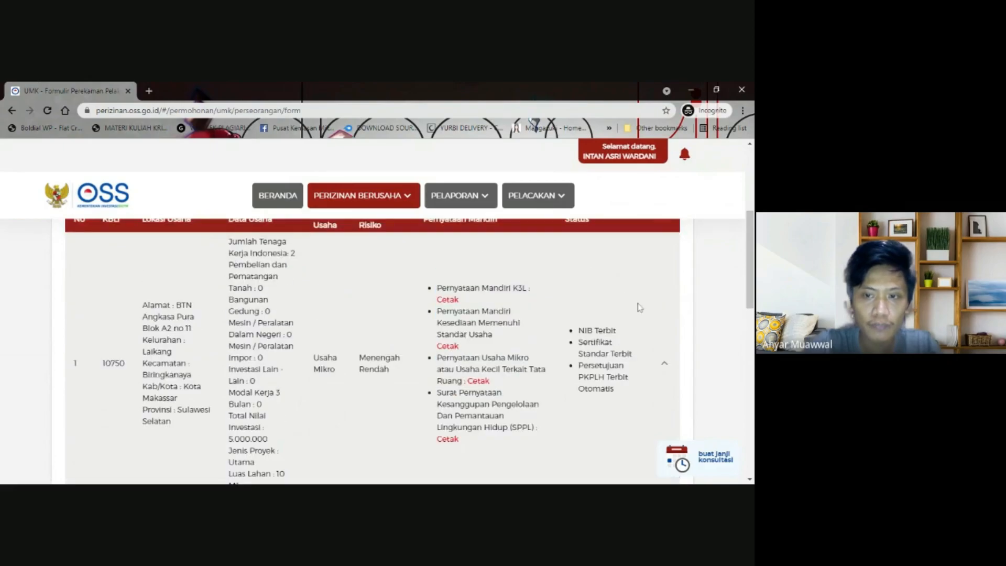
scroll(640, 308, "down", 1)
left_click_drag(578, 275, 616, 275)
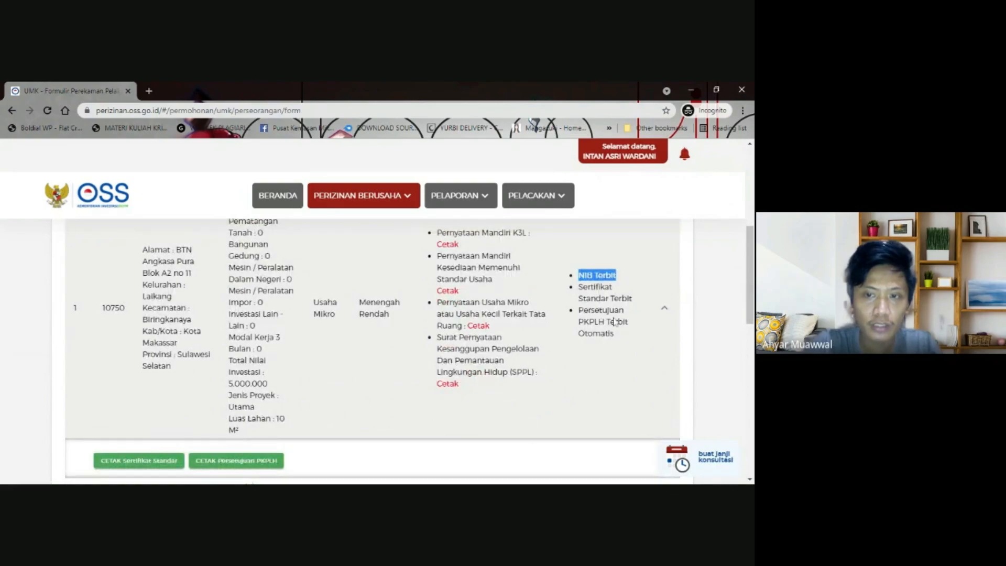
scroll(616, 322, "down", 1)
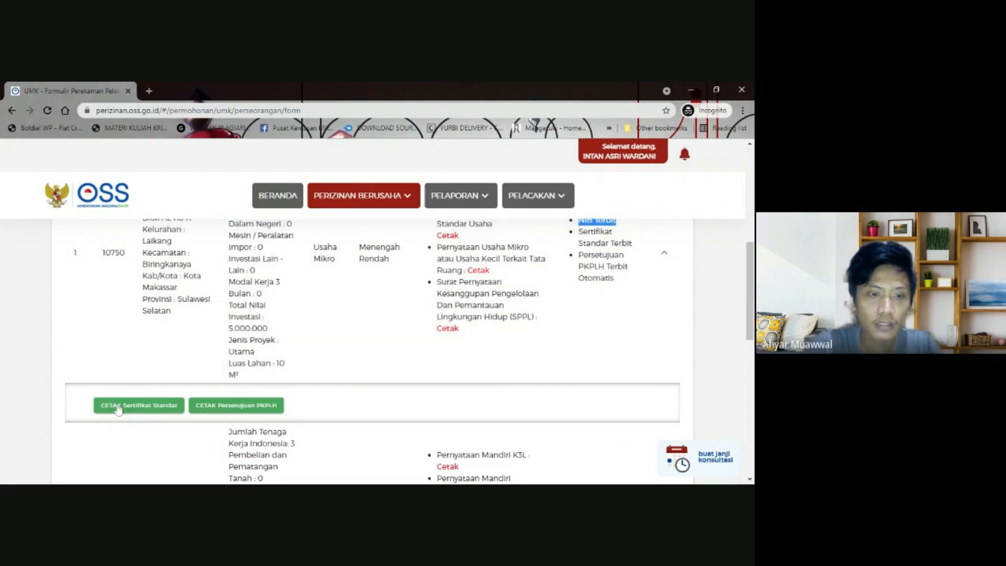
- Open the Sertifikat Standar PDF for KBLI 10750 and download a copy
left_click(131, 414)
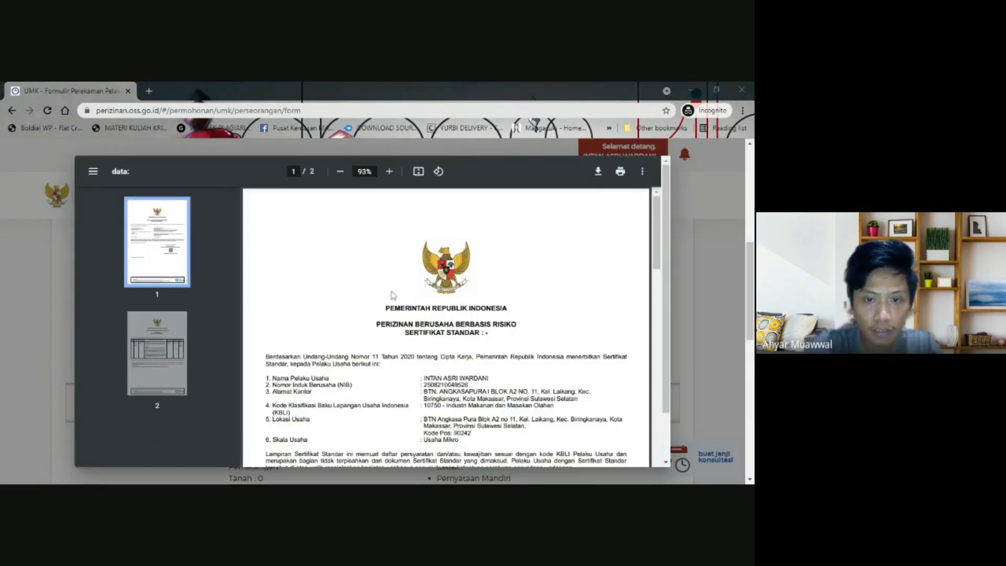
scroll(399, 296, "down", 10)
scroll(414, 297, "down", 8)
scroll(414, 297, "up", 18)
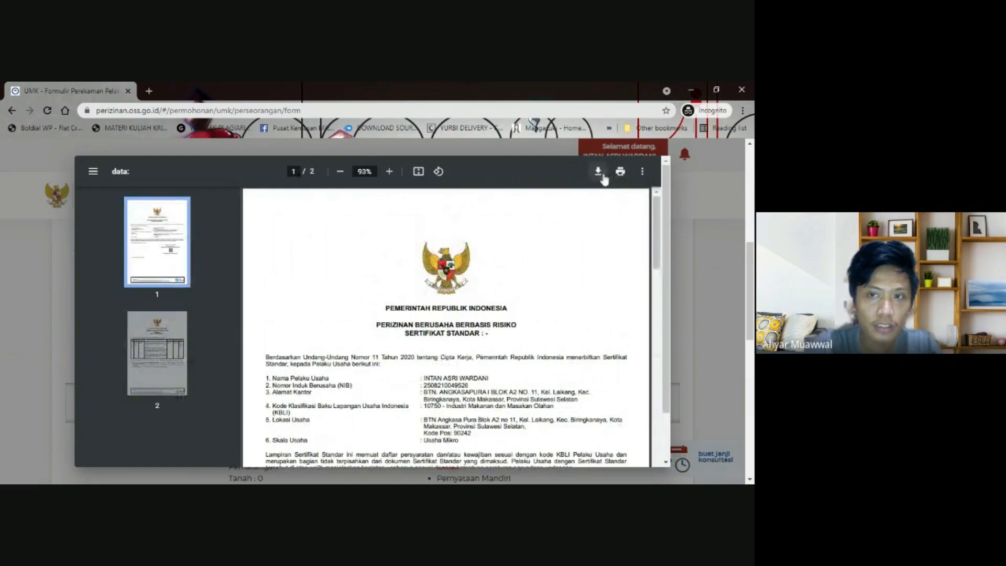
left_click(603, 176)
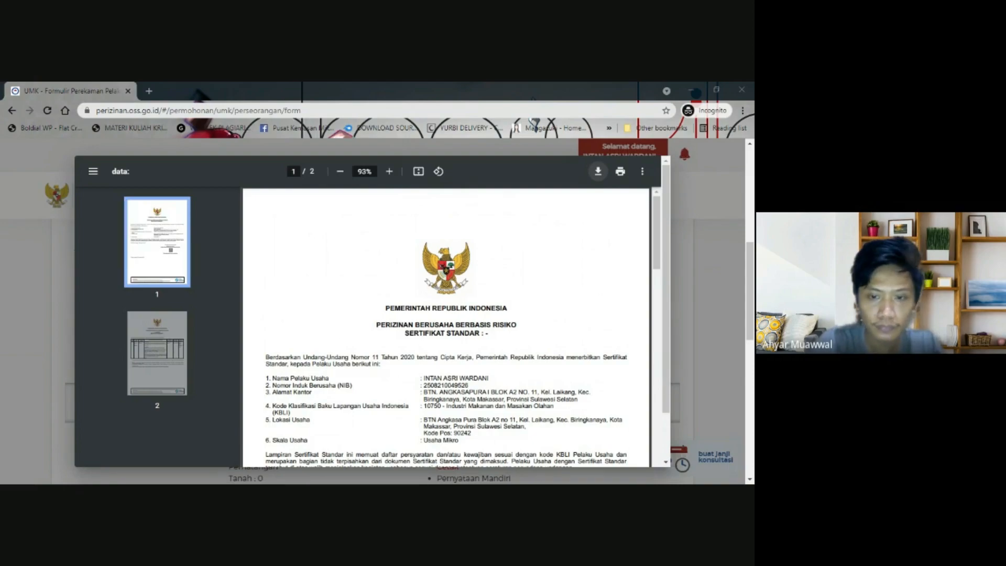
left_click(593, 272)
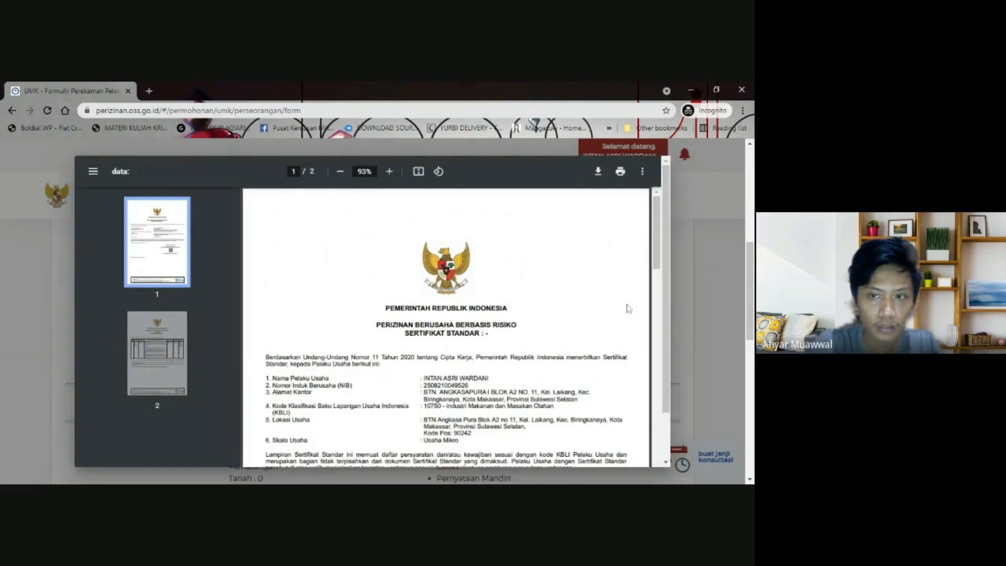
- Review the certificate pages and close the preview with Tutup
scroll(624, 337, "down", 10)
scroll(623, 337, "down", 3)
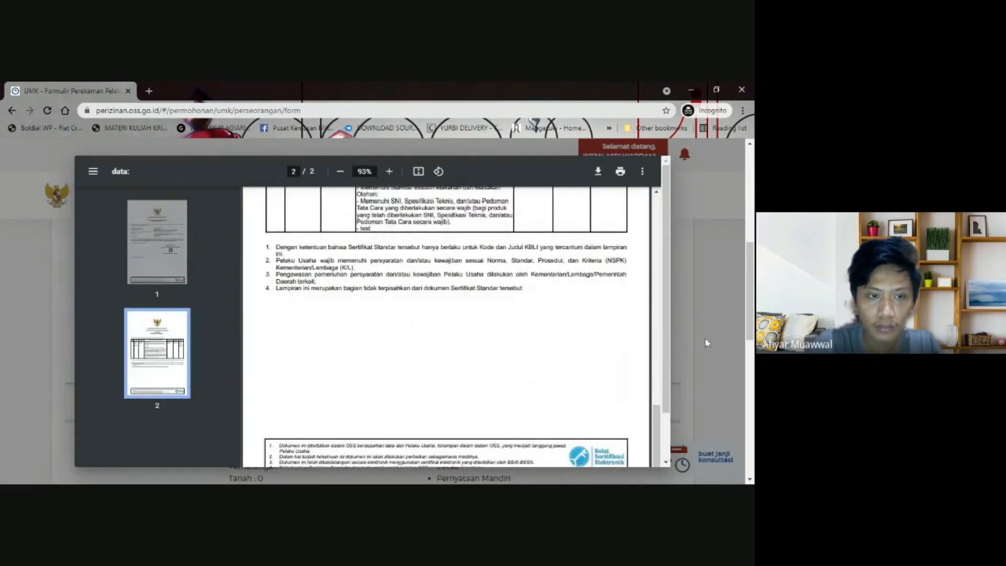
scroll(603, 373, "up", 3)
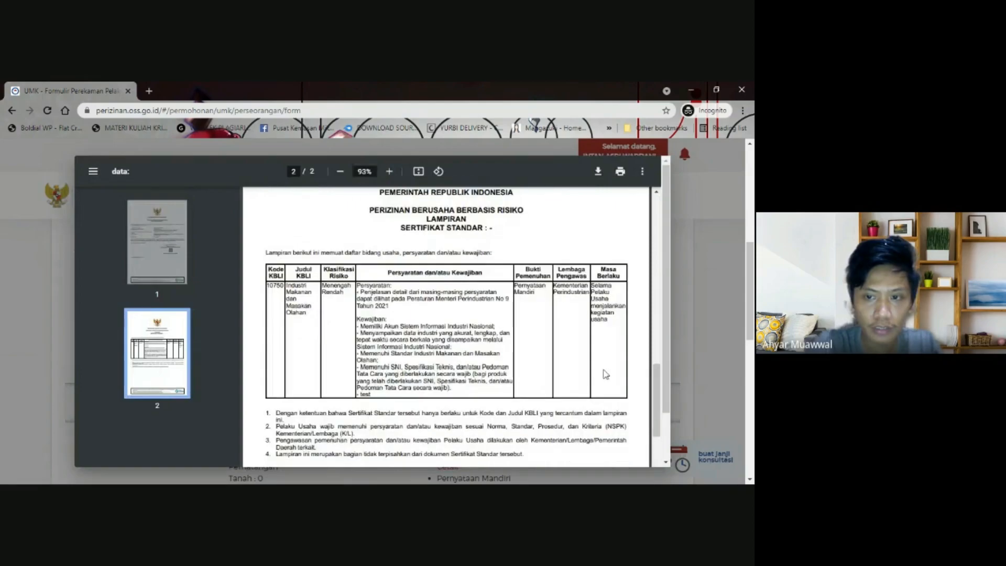
scroll(548, 309, "up", 1)
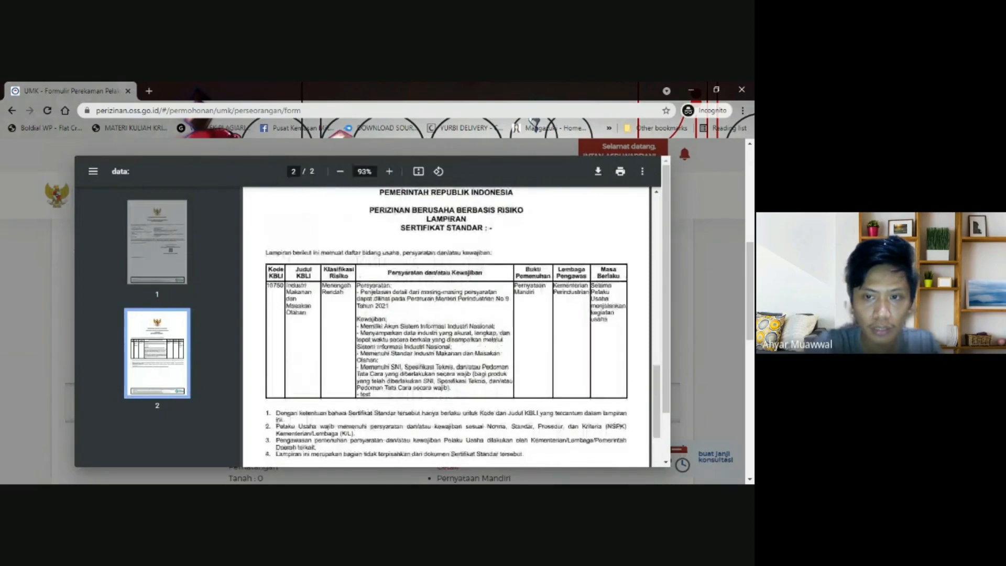
scroll(581, 312, "down", 3)
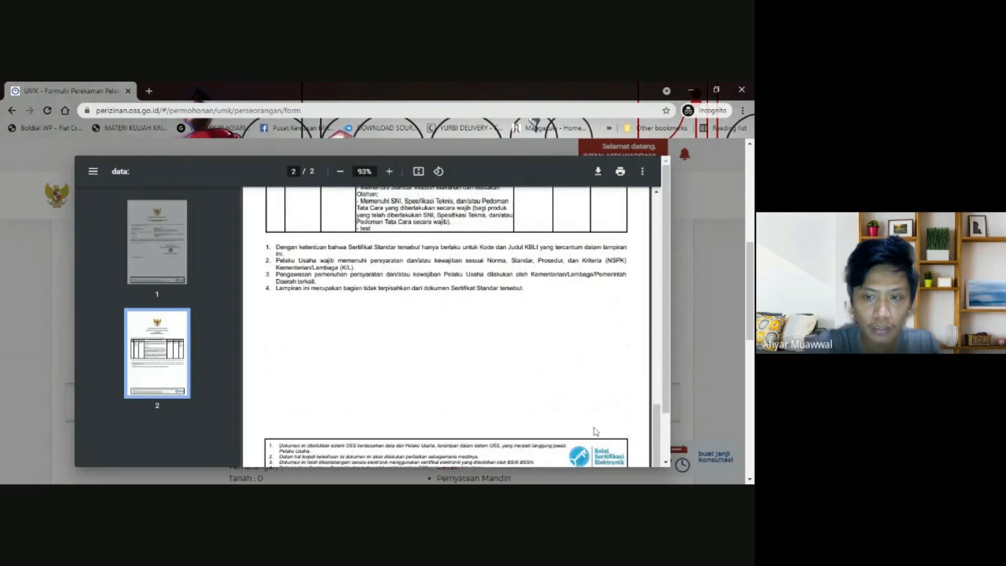
scroll(595, 431, "up", 10)
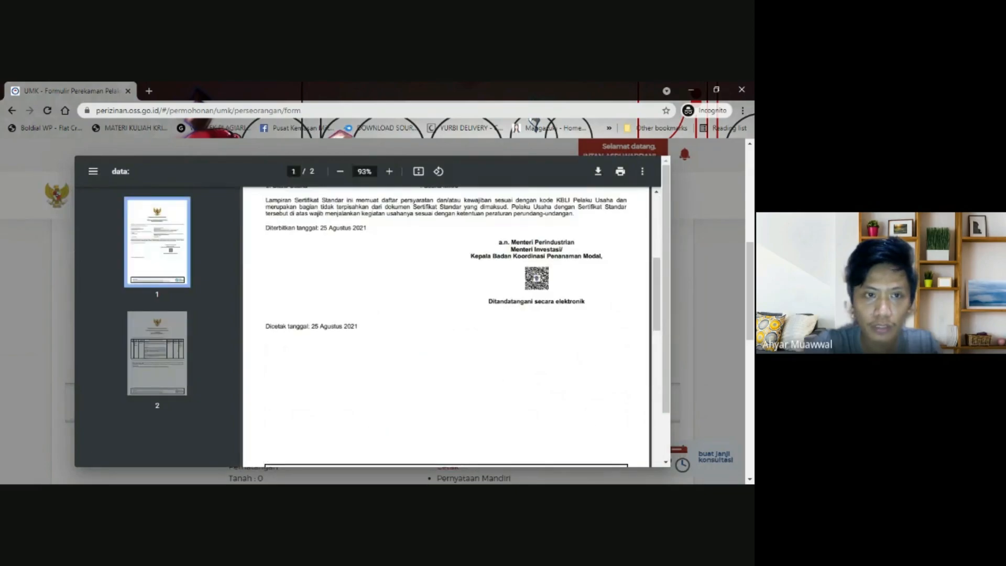
scroll(615, 238, "up", 7)
scroll(266, 279, "down", 9)
scroll(267, 278, "down", 6)
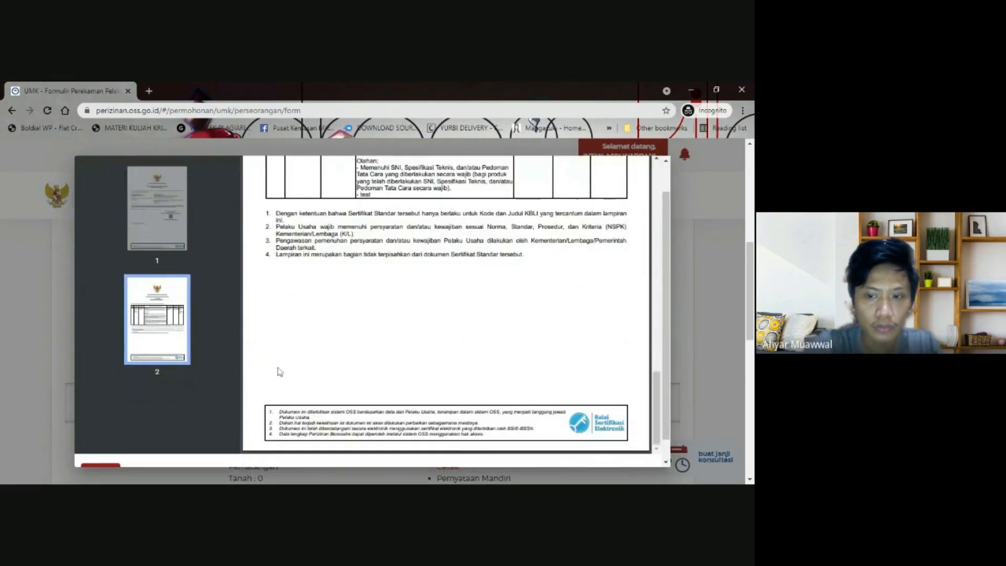
scroll(279, 372, "down", 1)
left_click(100, 450)
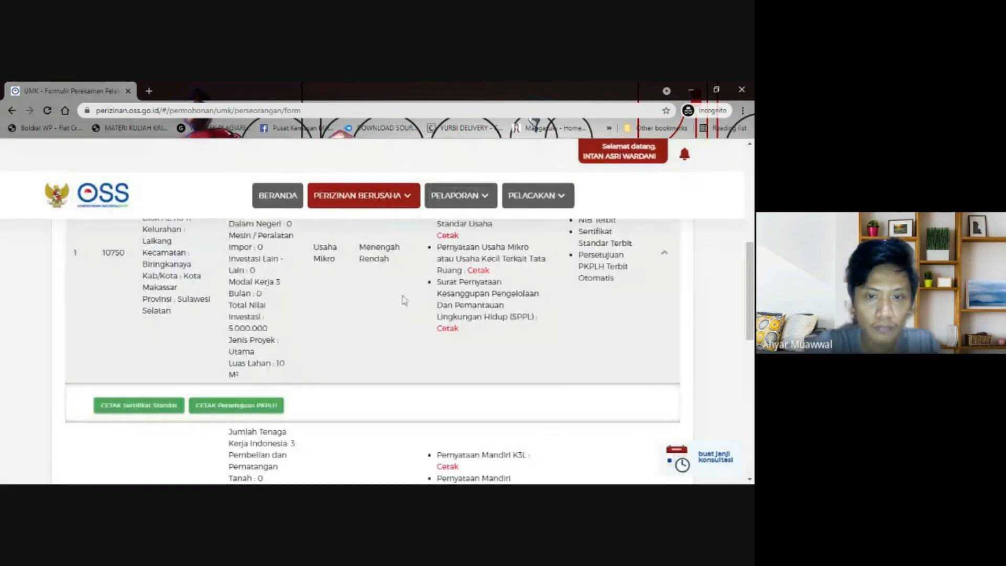
- Reopen the Sertifikat Standar PDF, save it again, and close the preview
scroll(330, 265, "down", 1)
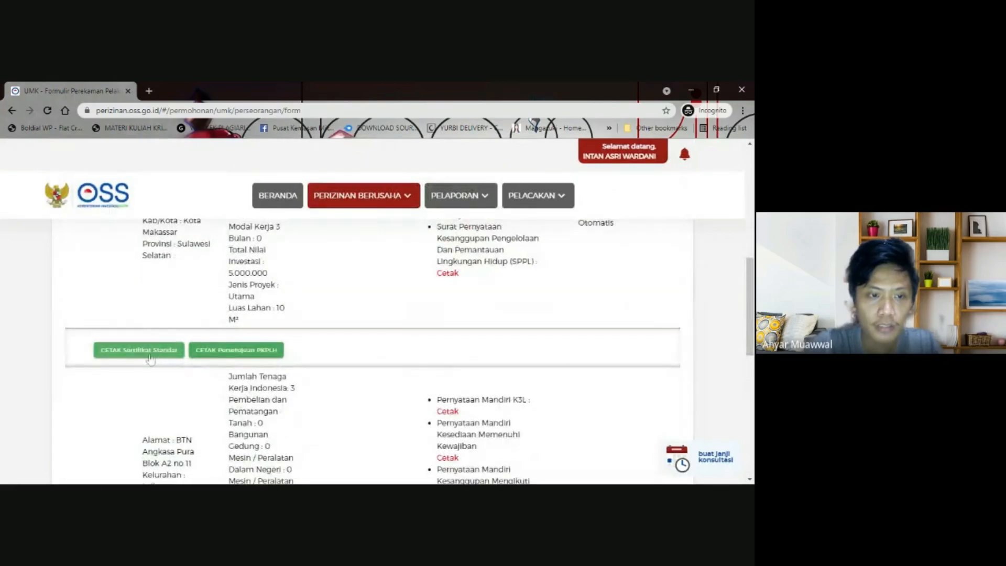
scroll(296, 286, "up", 5)
scroll(292, 290, "down", 6)
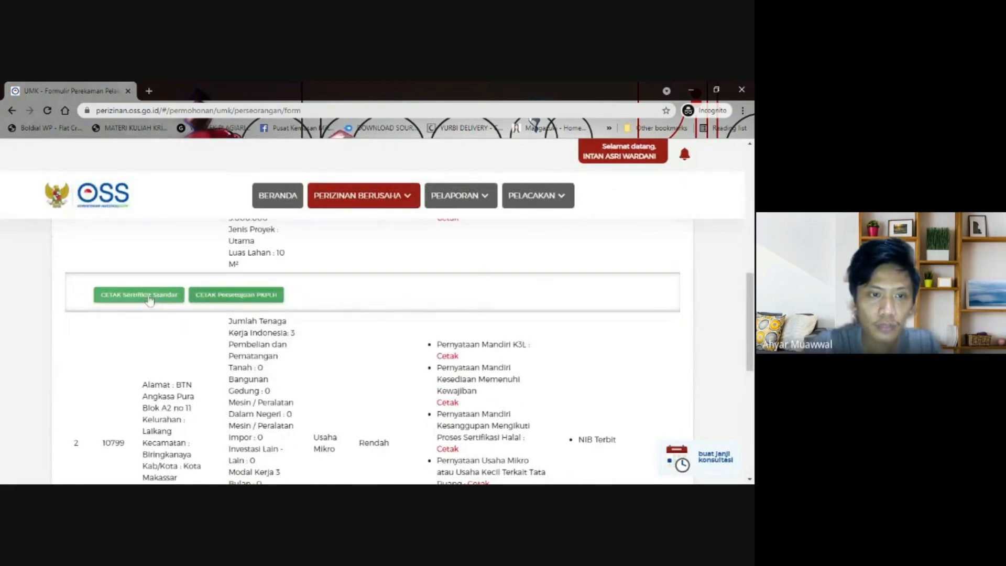
left_click(151, 294)
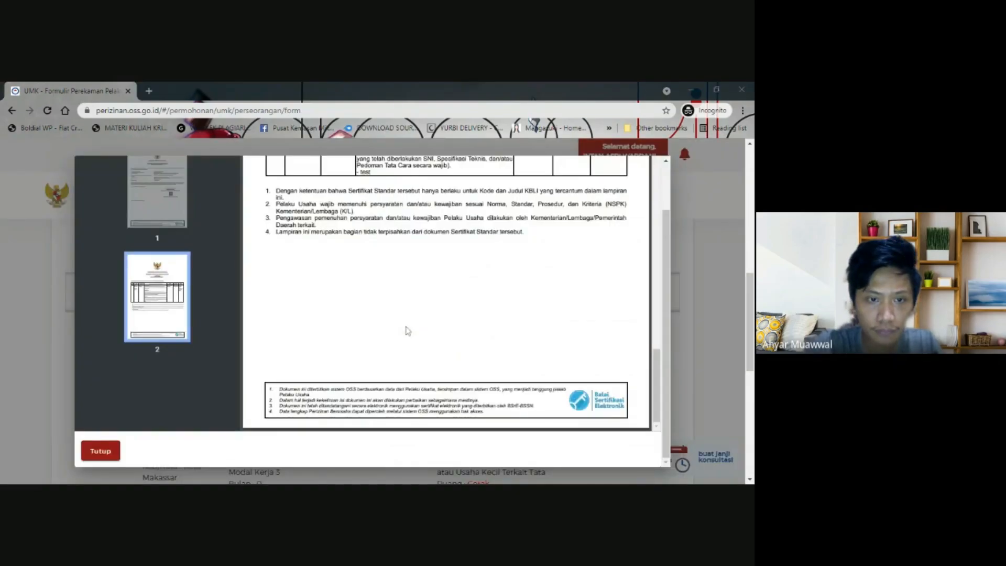
scroll(466, 321, "up", 11)
scroll(467, 321, "up", 4)
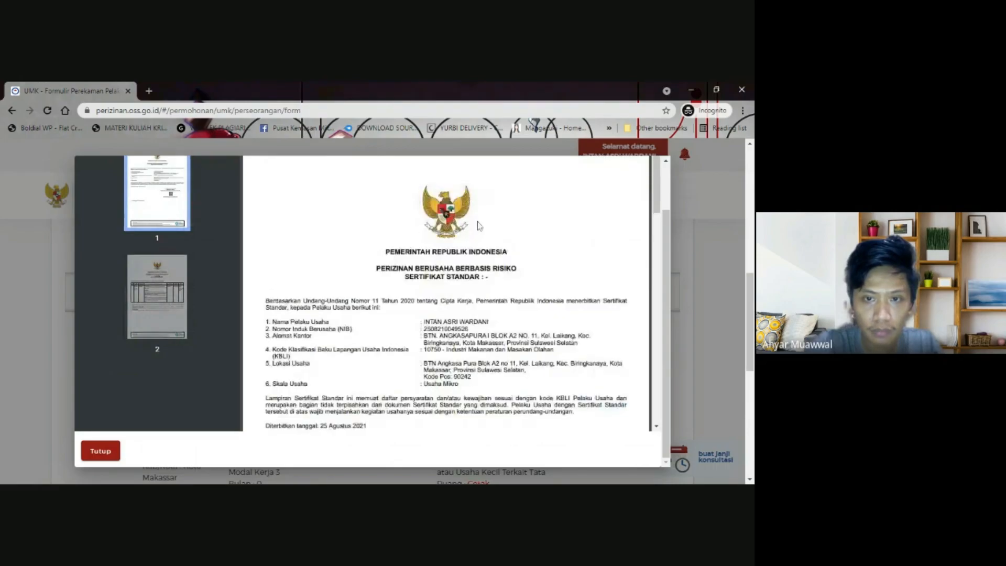
scroll(725, 230, "up", 5)
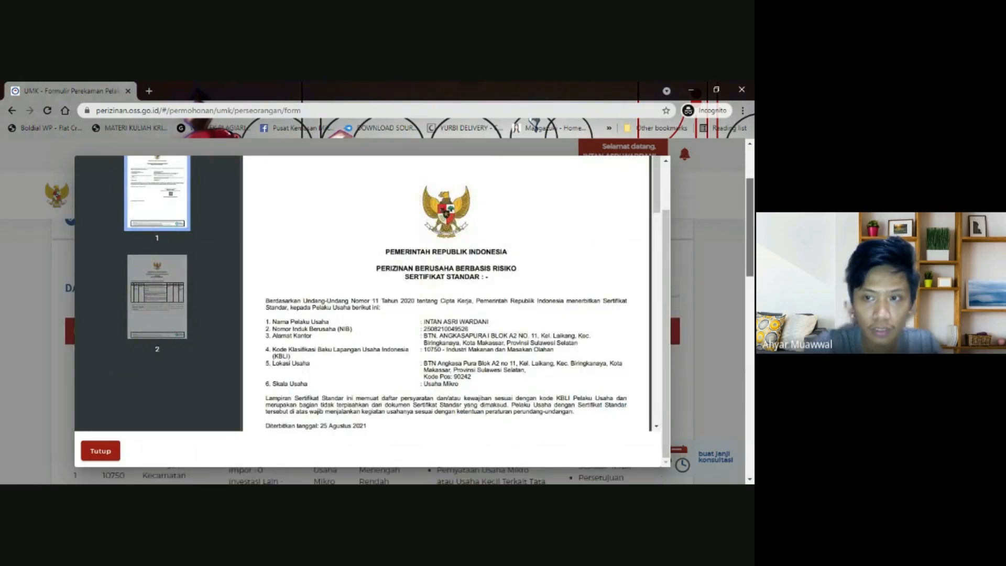
scroll(725, 230, "up", 2)
left_click_drag(655, 206, 655, 241)
scroll(655, 242, "up", 5)
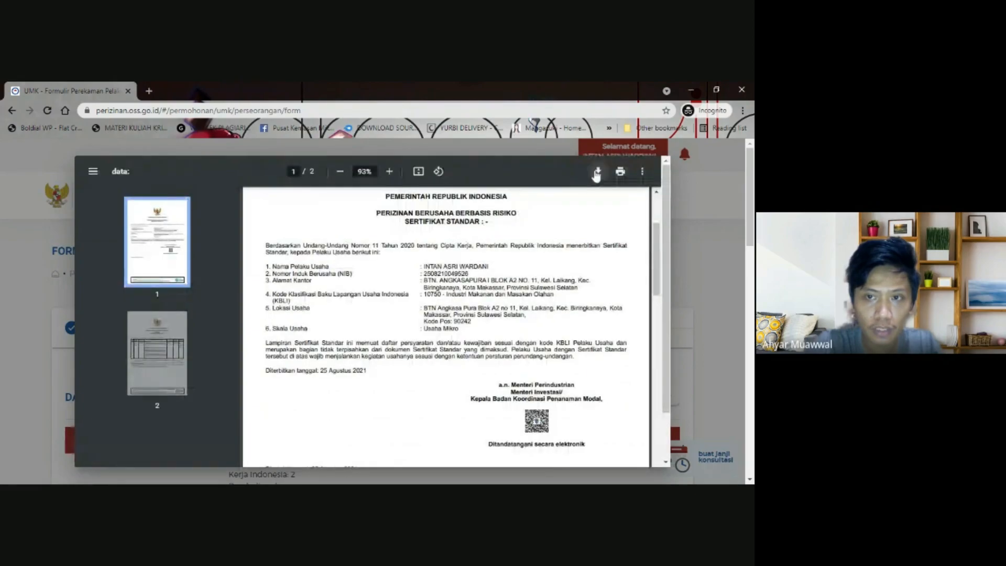
left_click(597, 172)
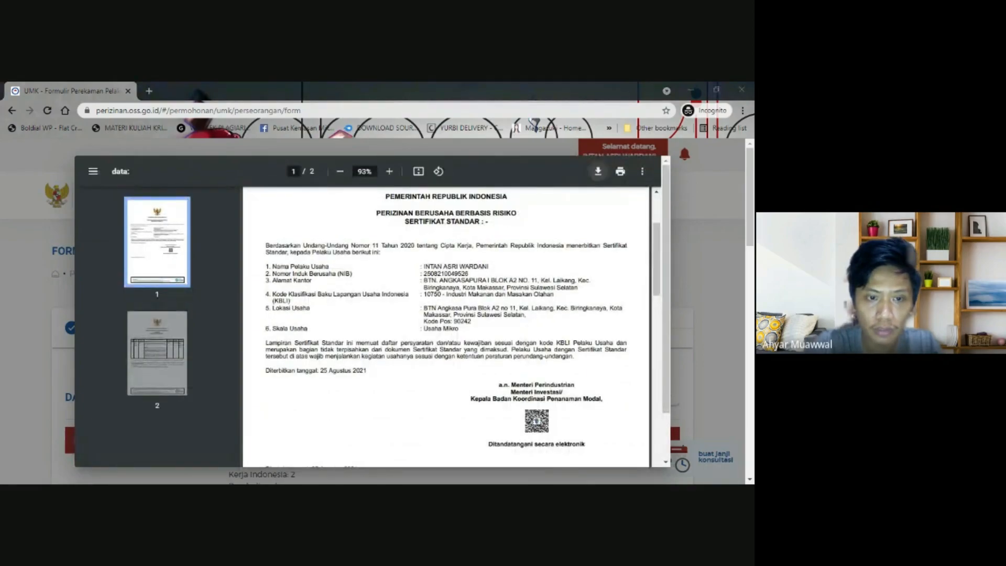
left_click(635, 183)
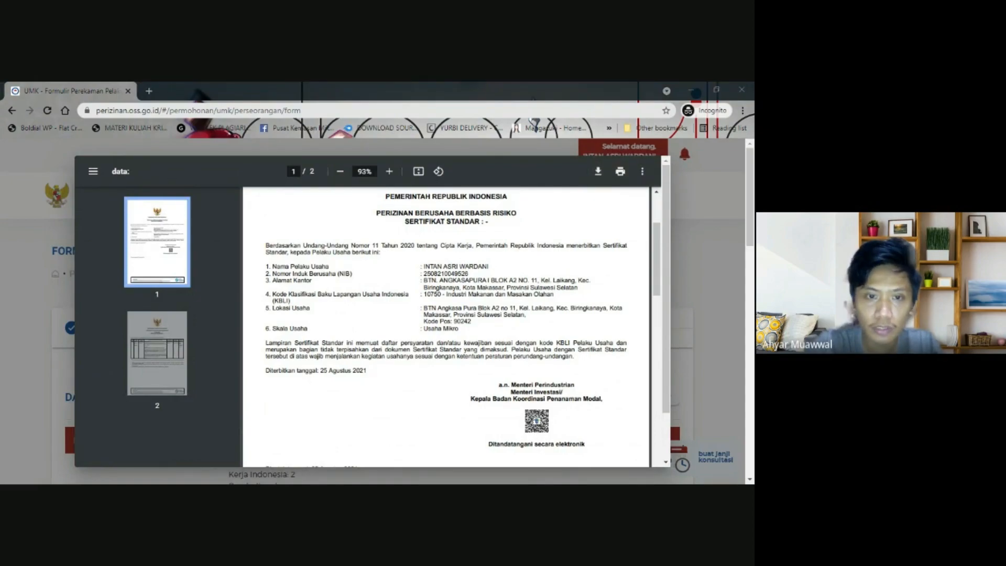
scroll(251, 396, "down", 6)
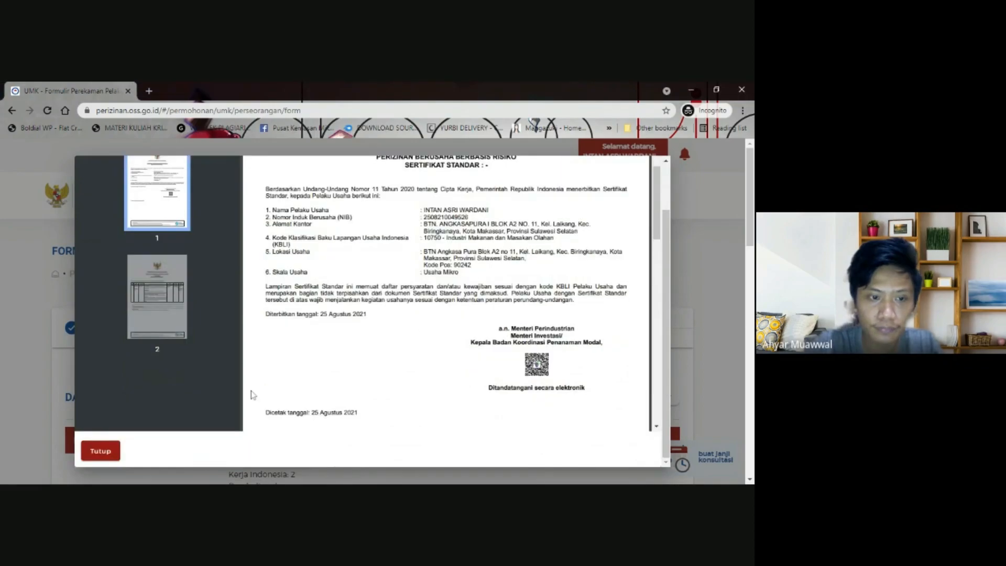
left_click(100, 451)
scroll(176, 389, "down", 6)
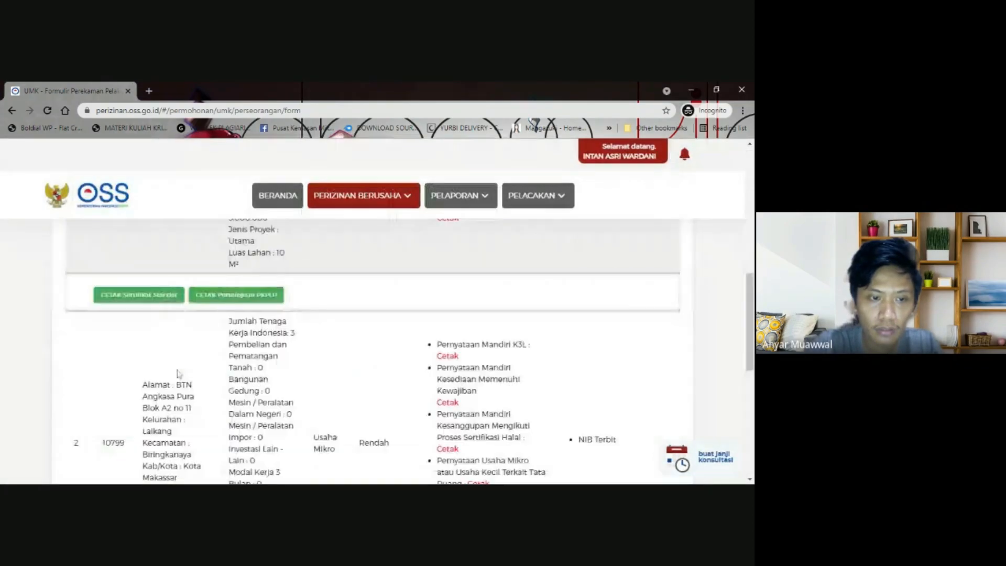
- Open the Persetujuan PKPLH approval for activity 10750 and review its third page
left_click(227, 297)
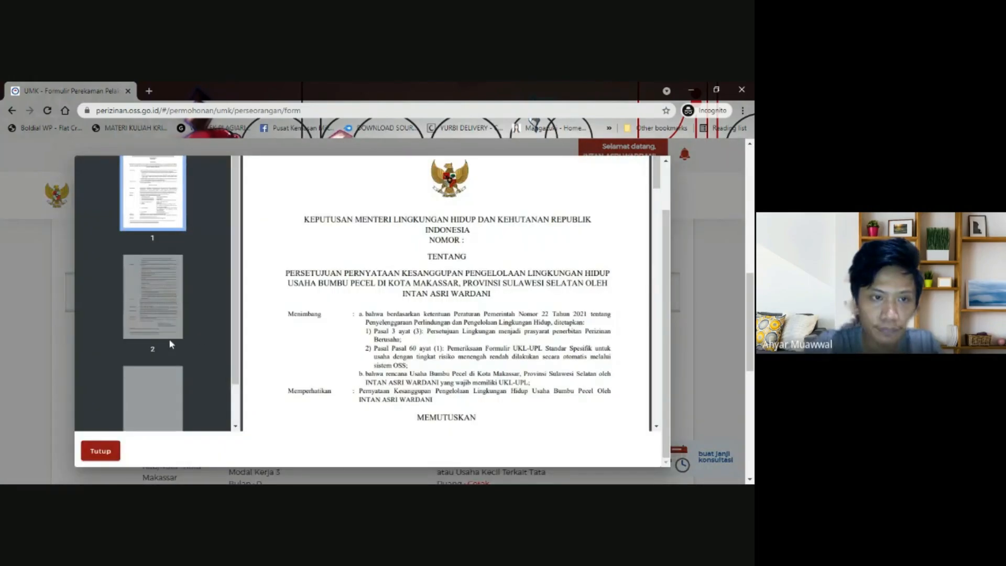
left_click(176, 335)
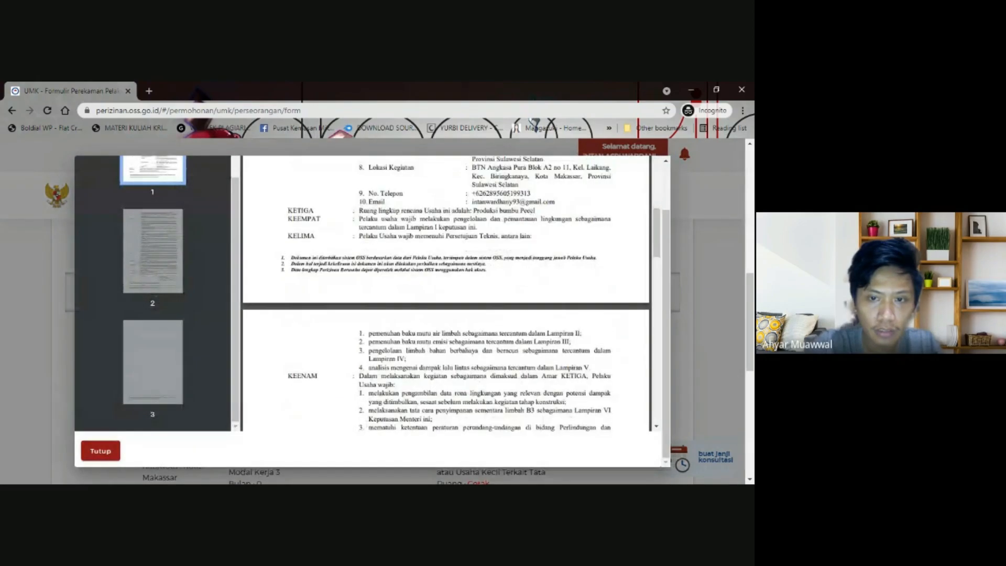
scroll(554, 291, "up", 15)
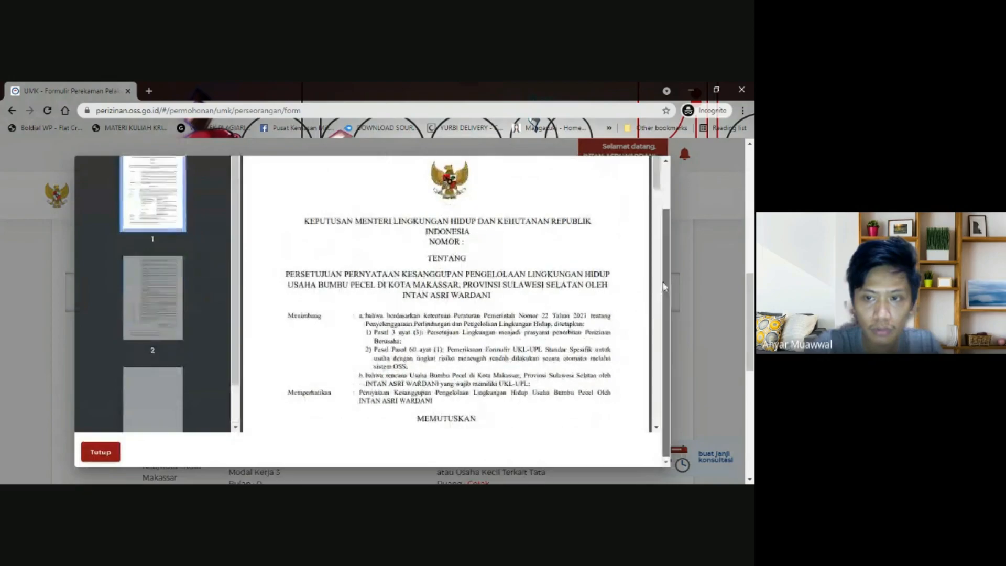
left_click_drag(663, 282, 664, 208)
- Download and save the PKPLH approval PDF, then close the preview
left_click(598, 172)
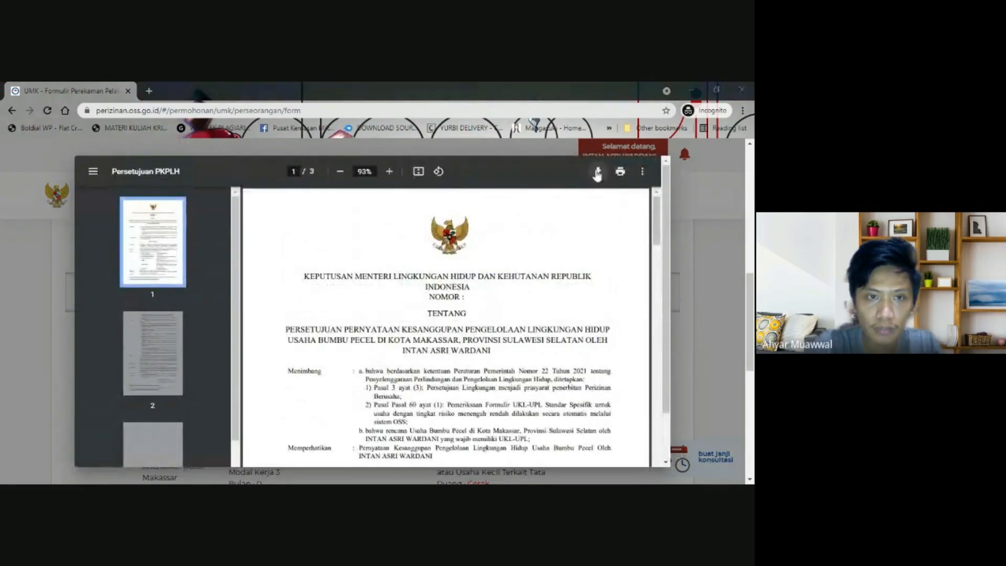
key("Return")
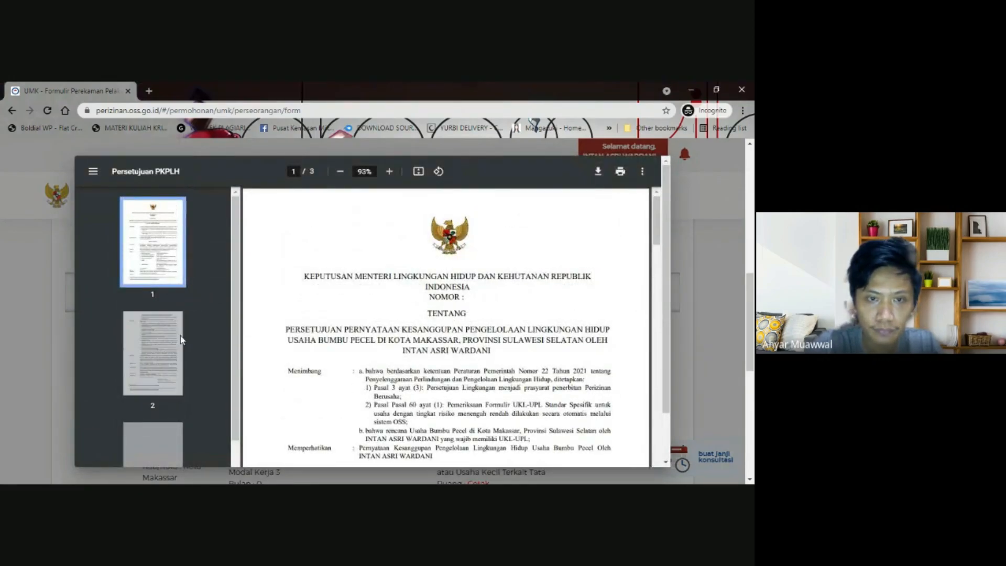
left_click(594, 262)
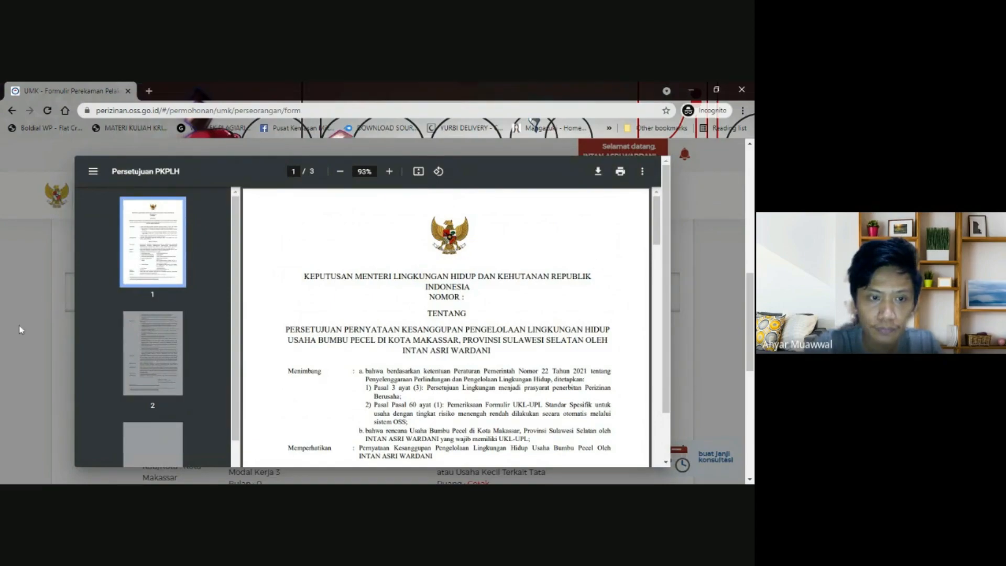
scroll(215, 316, "down", 2)
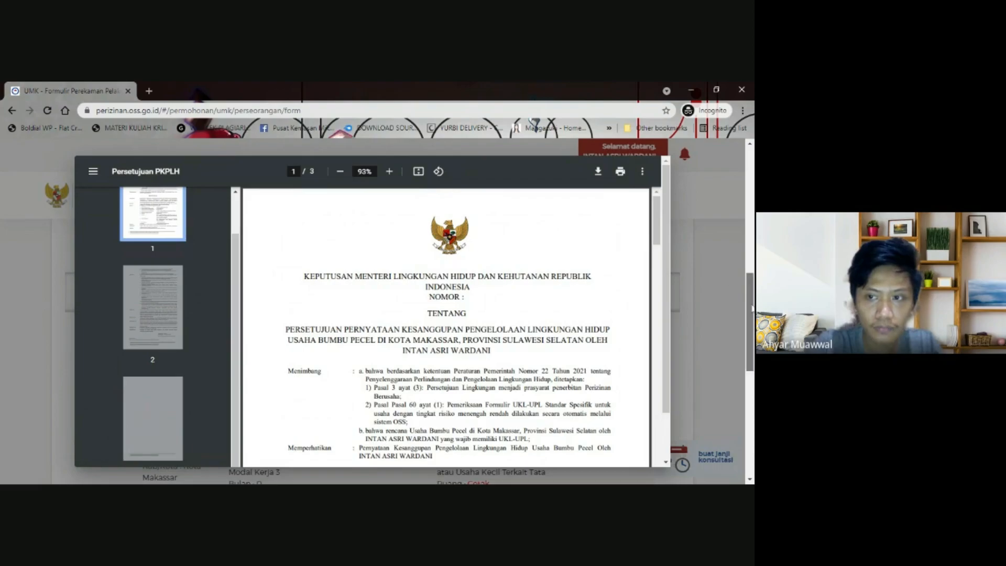
left_click_drag(750, 282, 750, 345)
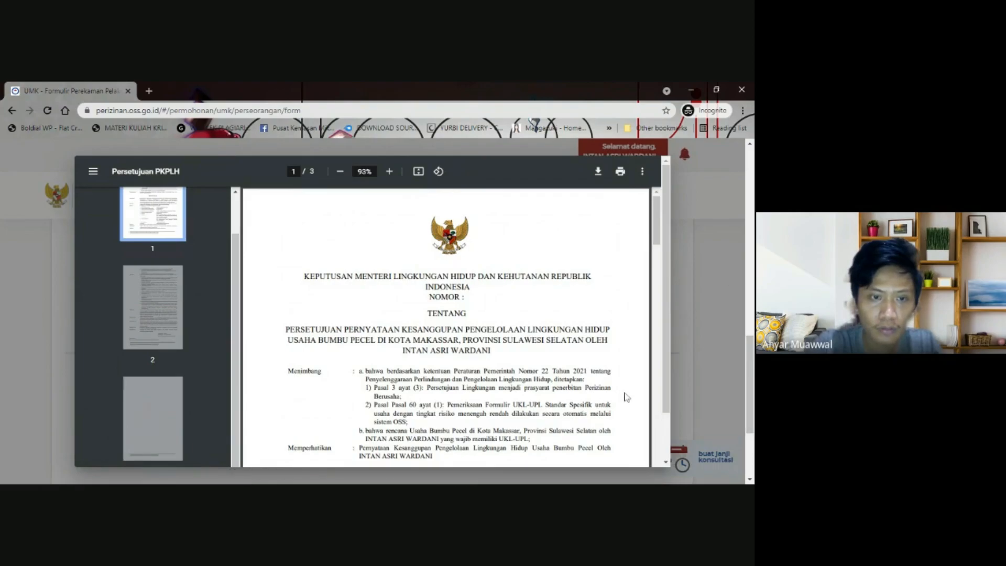
left_click_drag(663, 358, 655, 443)
left_click(100, 451)
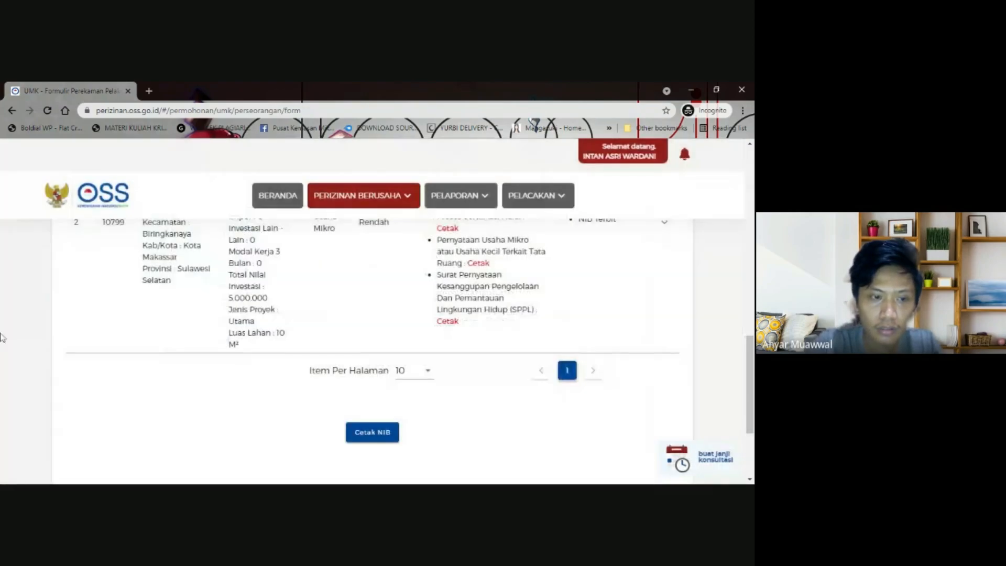
scroll(26, 309, "up", 10)
scroll(28, 308, "down", 12)
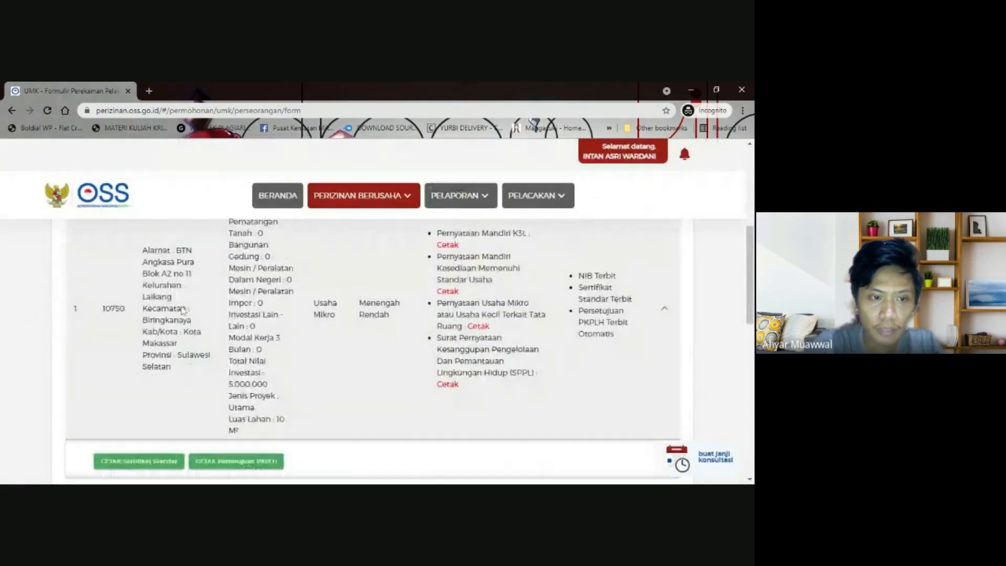
scroll(184, 310, "down", 1)
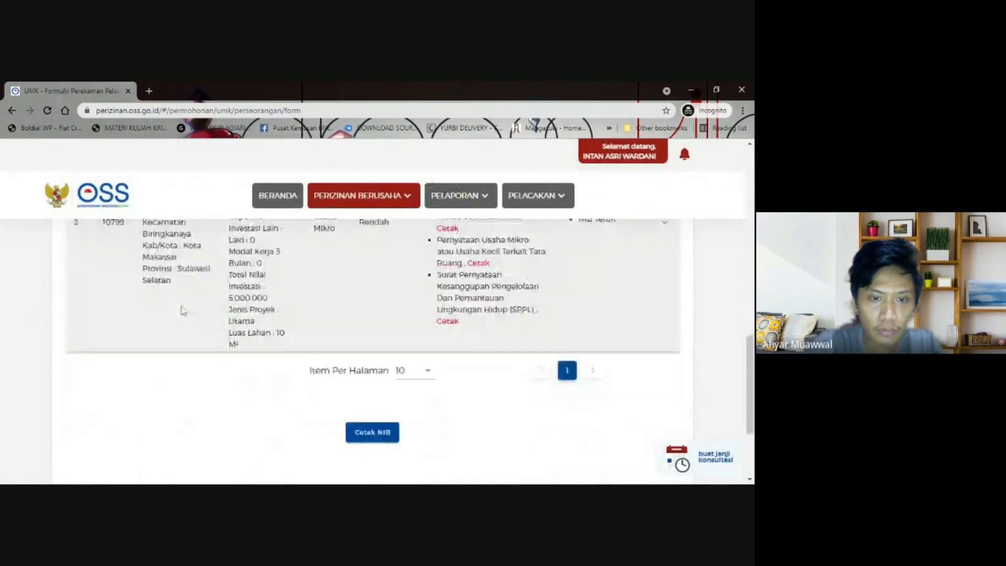
scroll(350, 352, "up", 3)
scroll(350, 353, "down", 2)
scroll(492, 362, "up", 1)
scroll(244, 278, "up", 3)
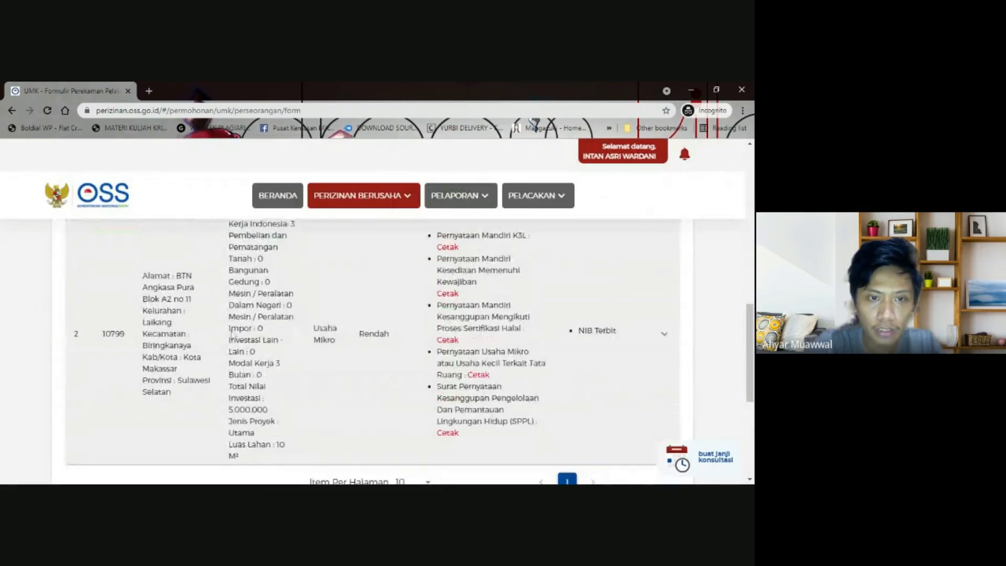
scroll(244, 279, "down", 2)
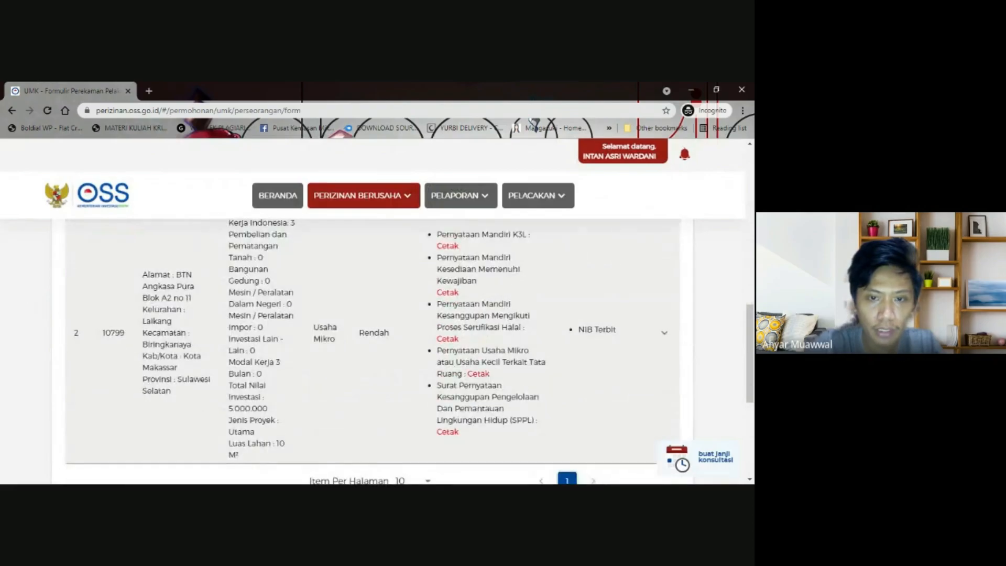
left_click(663, 334)
scroll(592, 304, "down", 3)
scroll(592, 304, "up", 5)
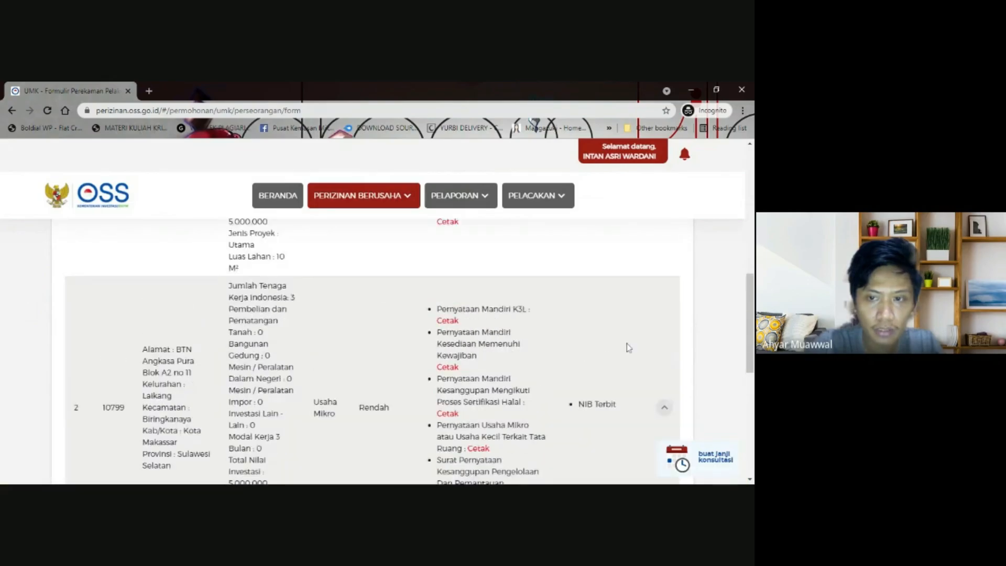
scroll(627, 344, "up", 4)
scroll(315, 325, "down", 1)
scroll(96, 318, "down", 6)
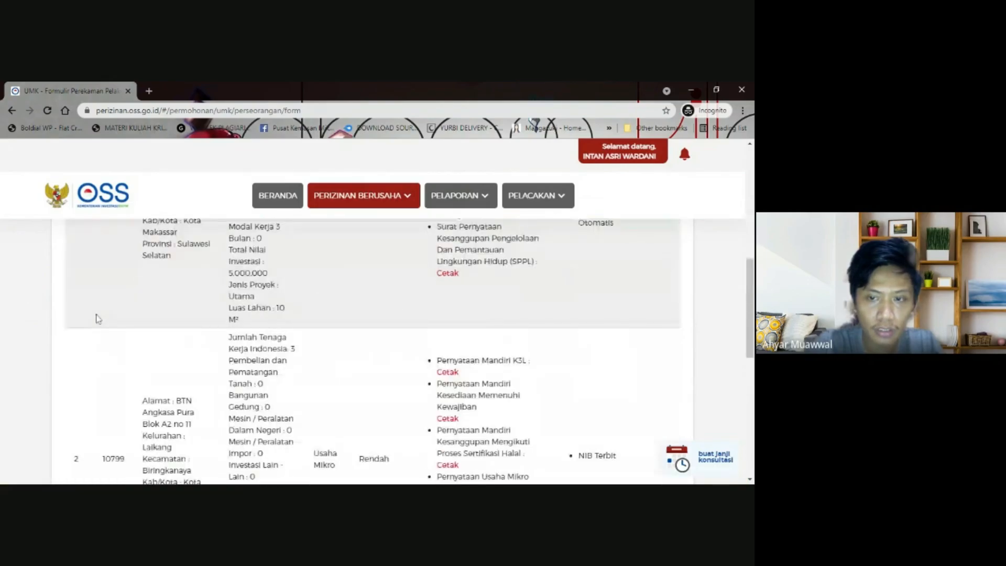
scroll(395, 321, "down", 1)
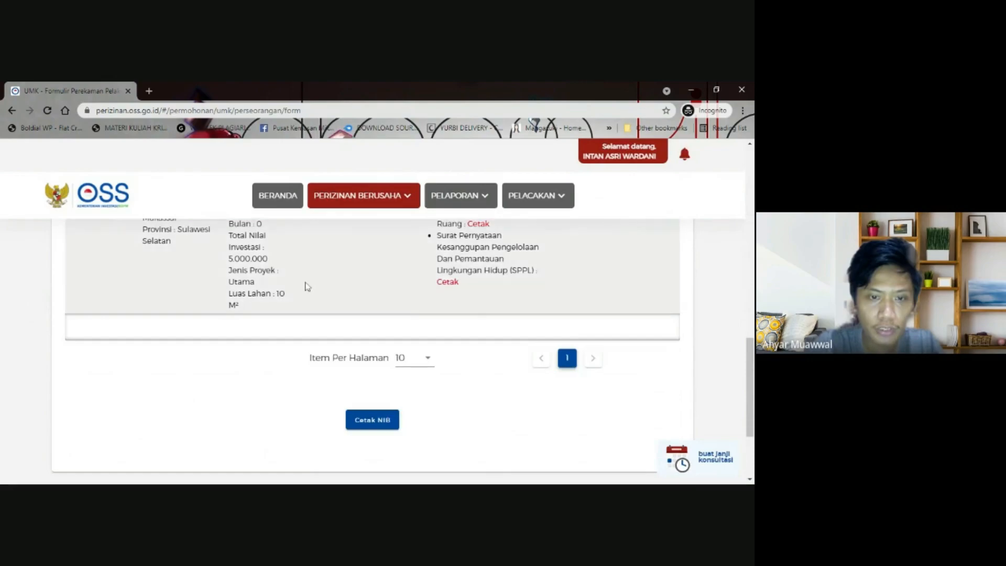
left_click(375, 421)
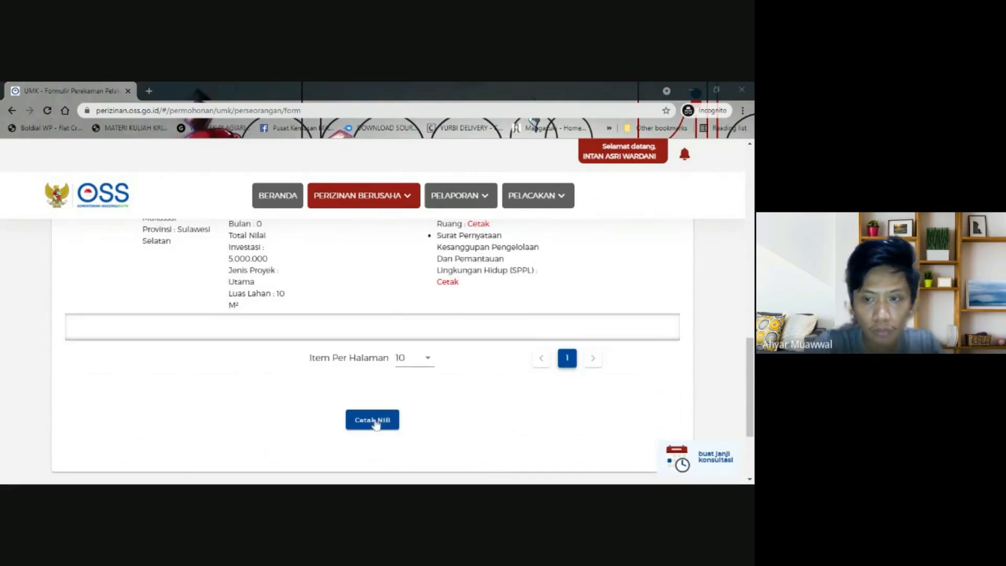
- Open the NIB PDF and scroll from page 1 to page 2's KBLI 10799 and 10750 tables
left_click(373, 420)
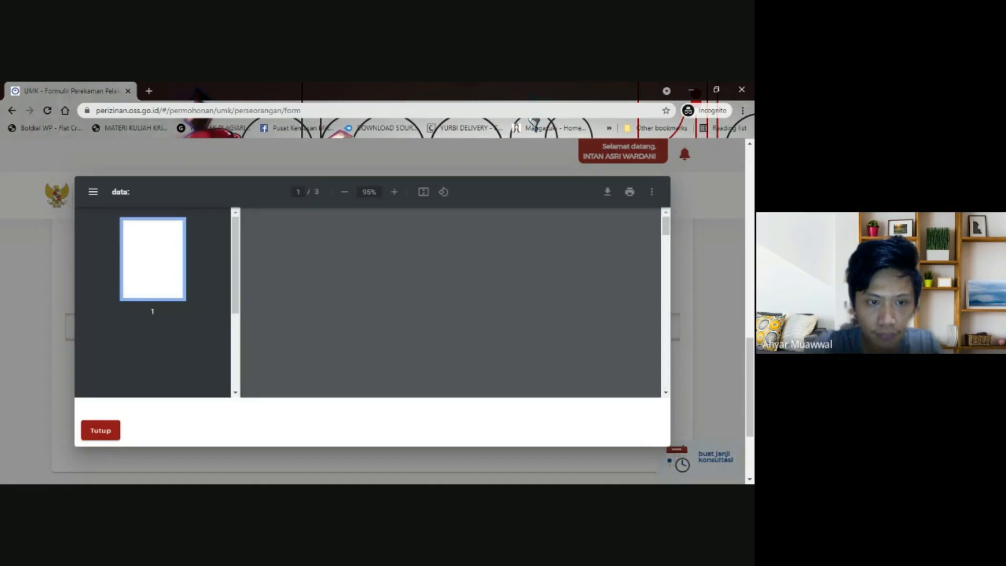
scroll(591, 276, "down", 1)
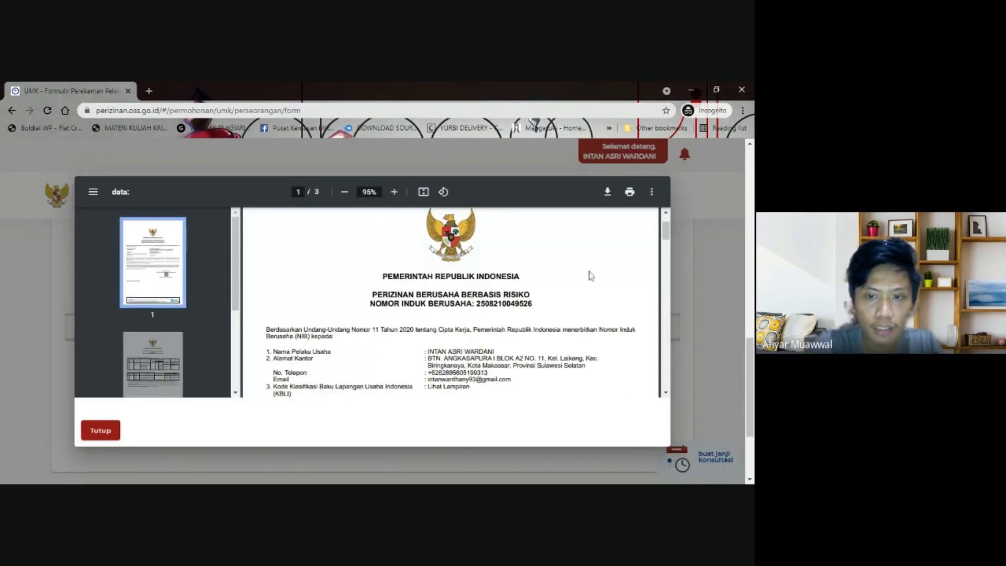
scroll(591, 276, "down", 1)
scroll(451, 303, "down", 7)
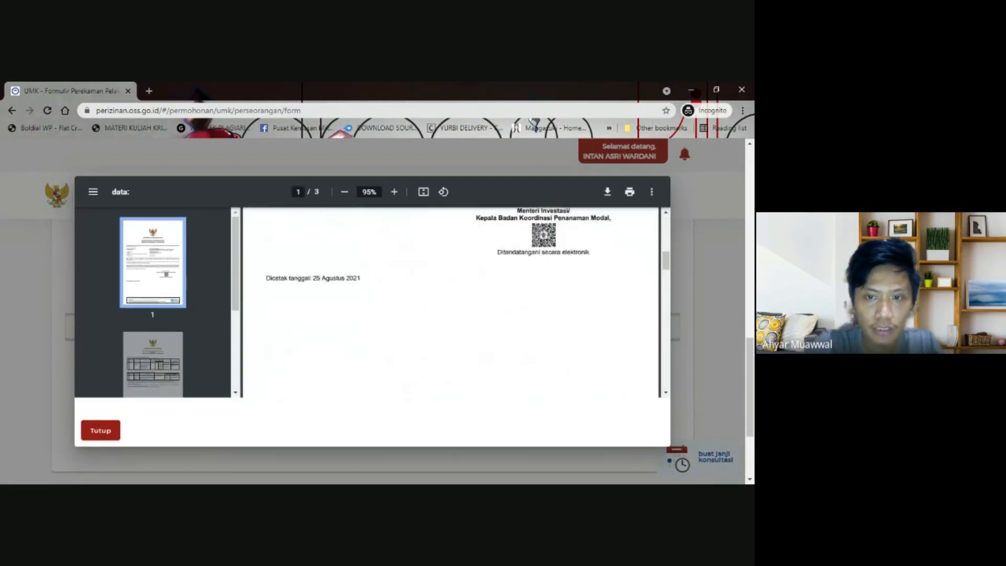
scroll(450, 303, "up", 9)
scroll(450, 303, "down", 2)
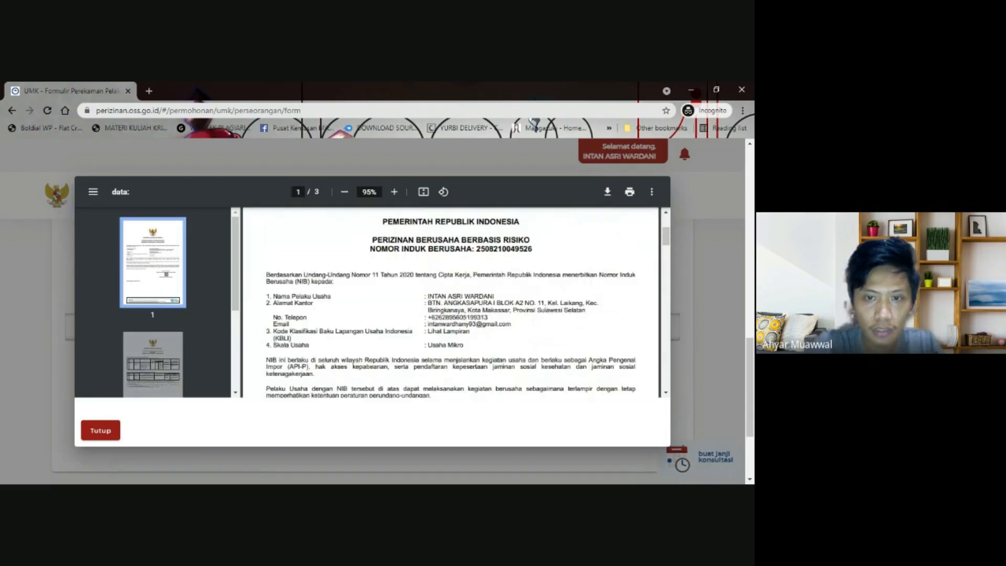
triple_click(503, 249)
scroll(451, 303, "down", 7)
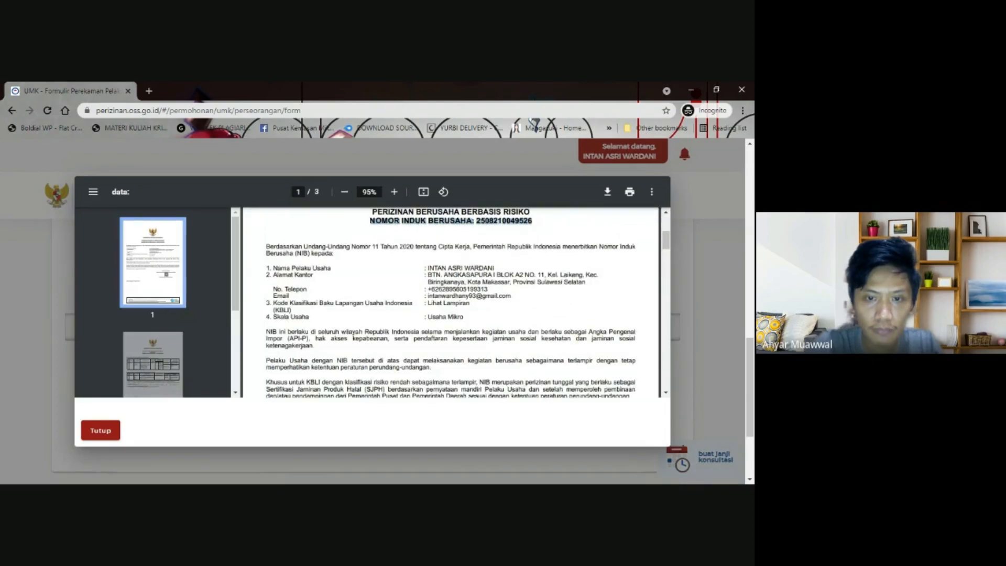
scroll(451, 303, "up", 4)
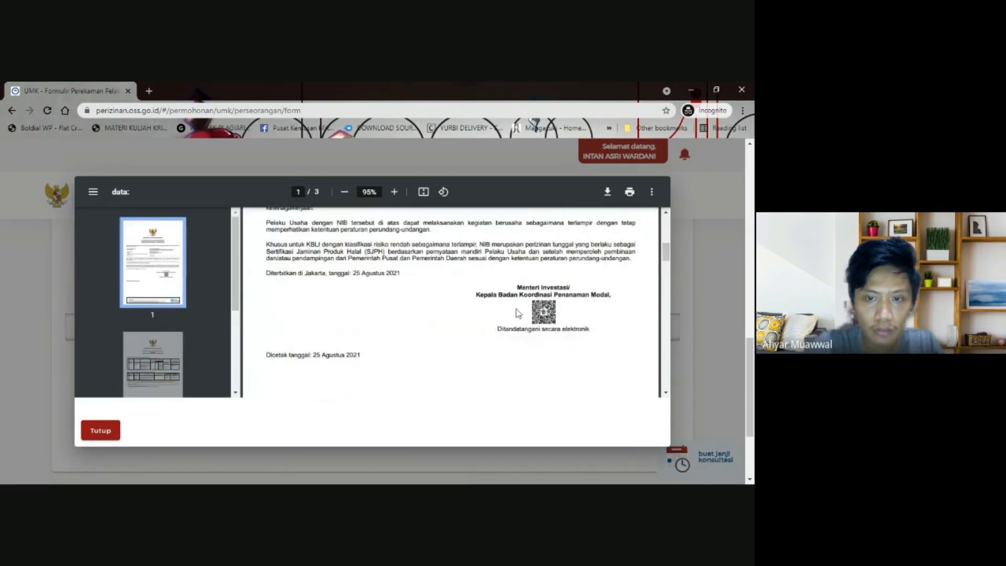
scroll(518, 313, "down", 5)
scroll(518, 313, "down", 2)
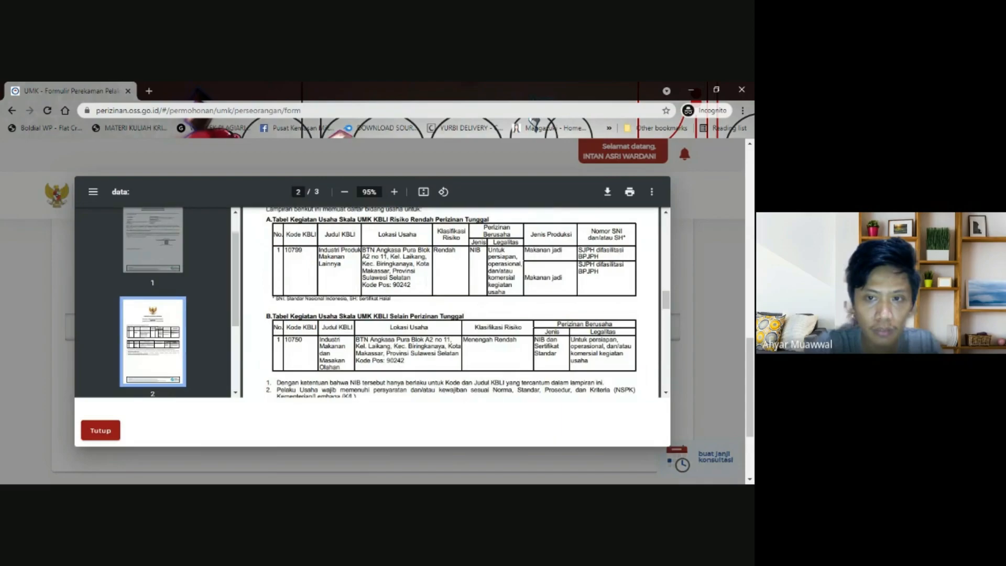
scroll(452, 302, "down", 1)
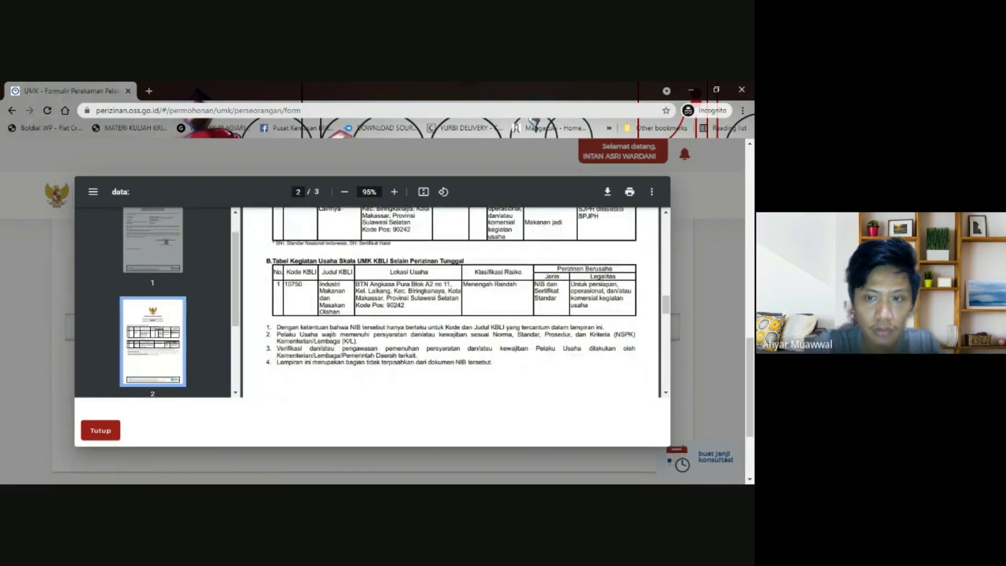